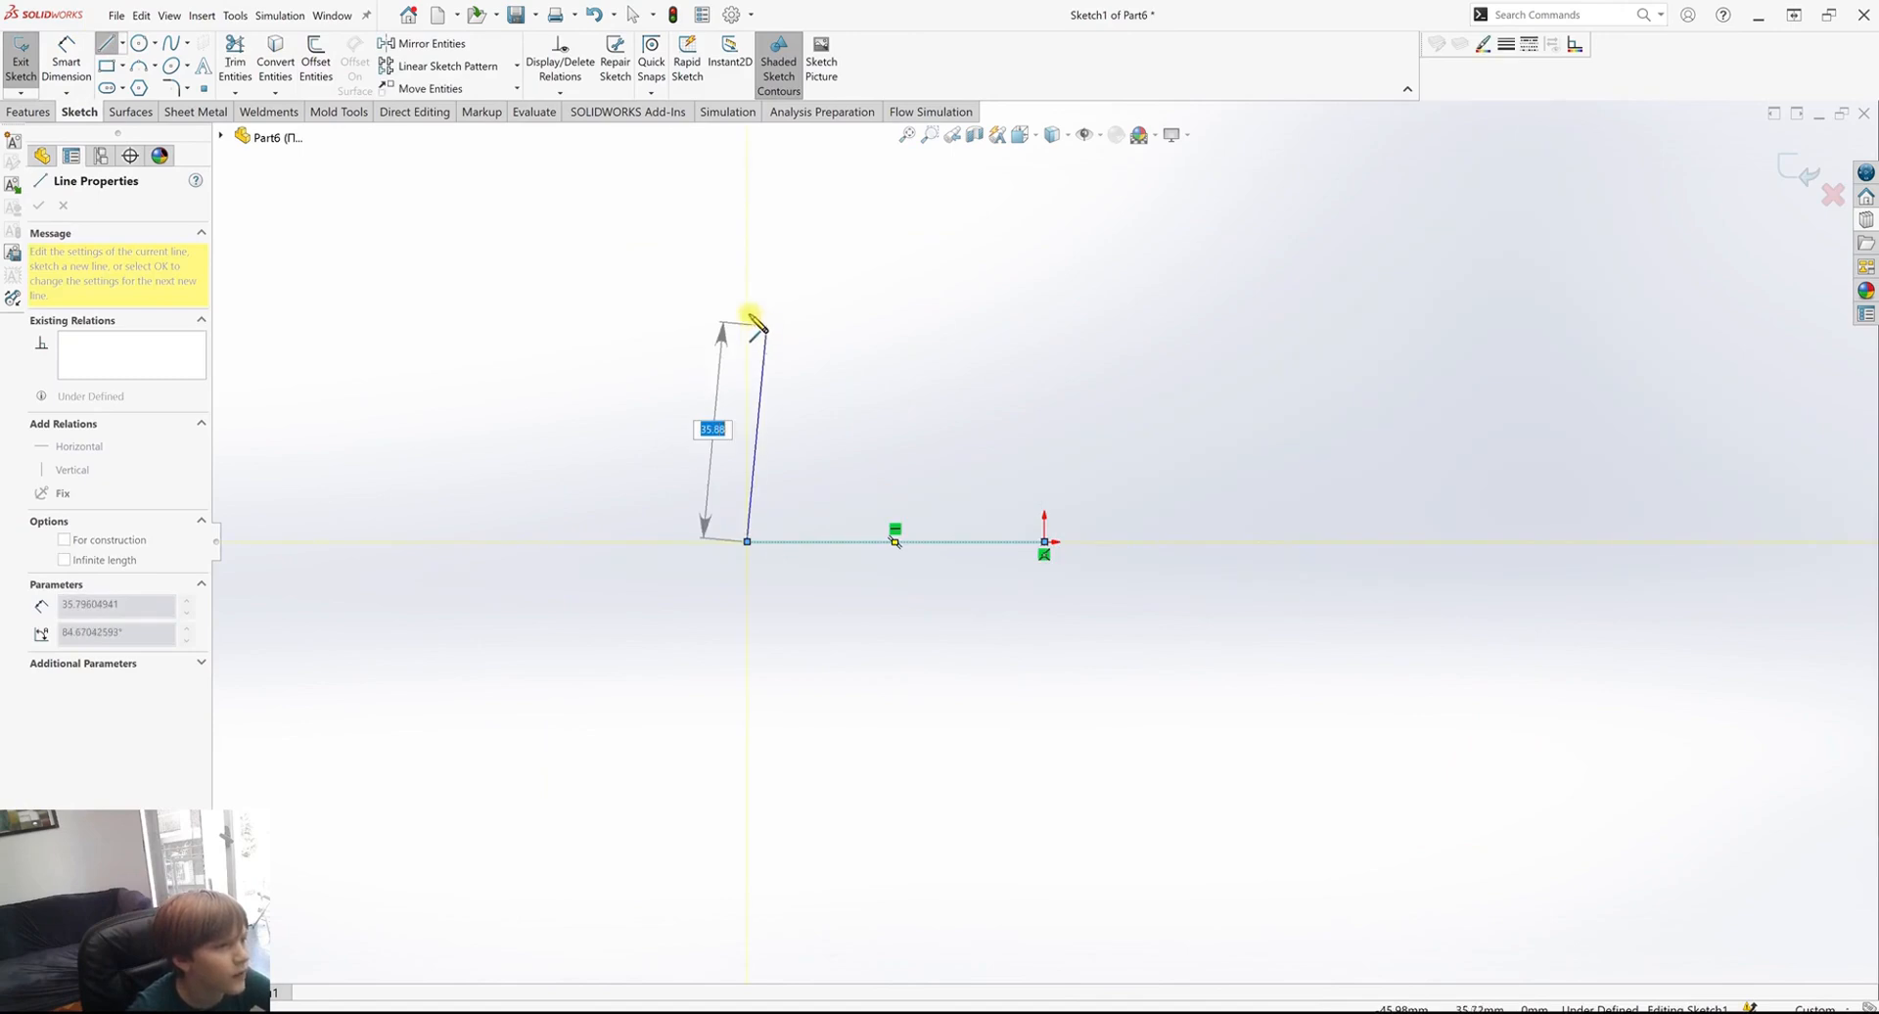
Finish the vertical line at the base line's outer end, then sketch a three-point arc of about 48 mm radius rising inward from it.
{"action": "left_click", "coordinate": [747, 437]}
{"action": "left_click", "coordinate": [140, 82]}
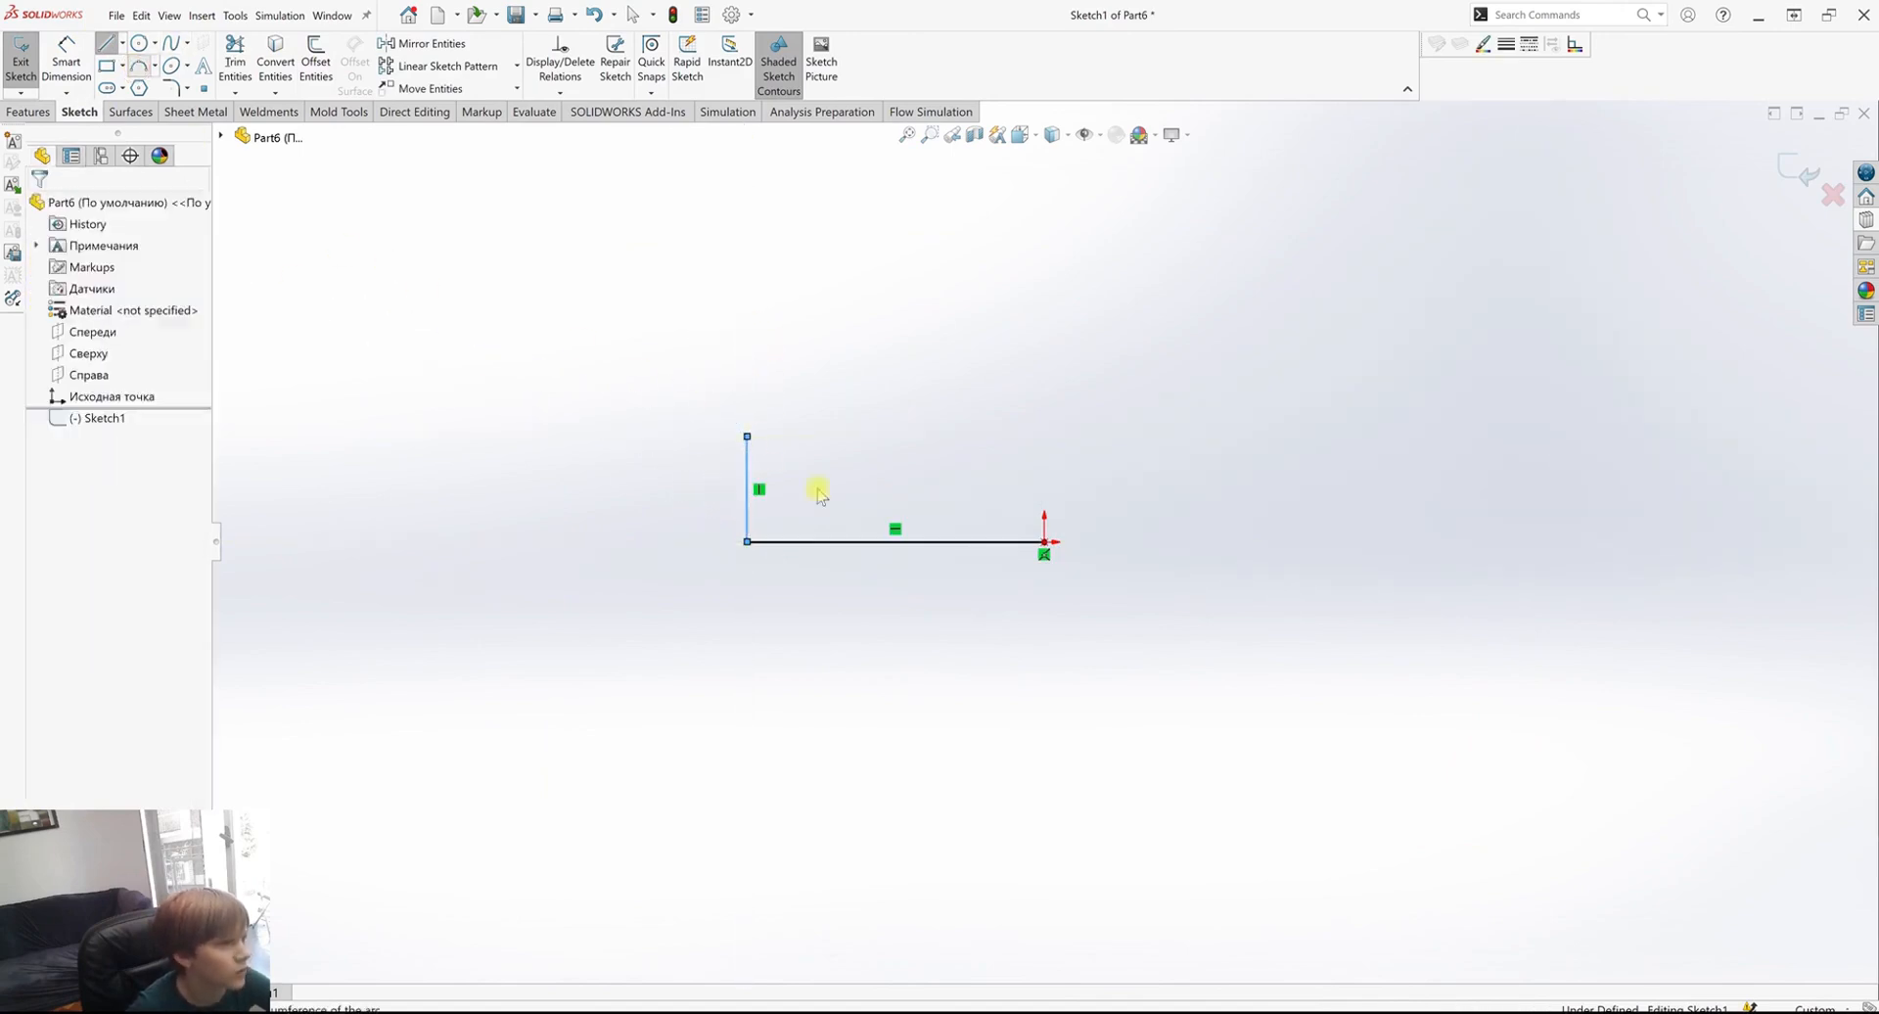
{"action": "left_click", "coordinate": [747, 437]}
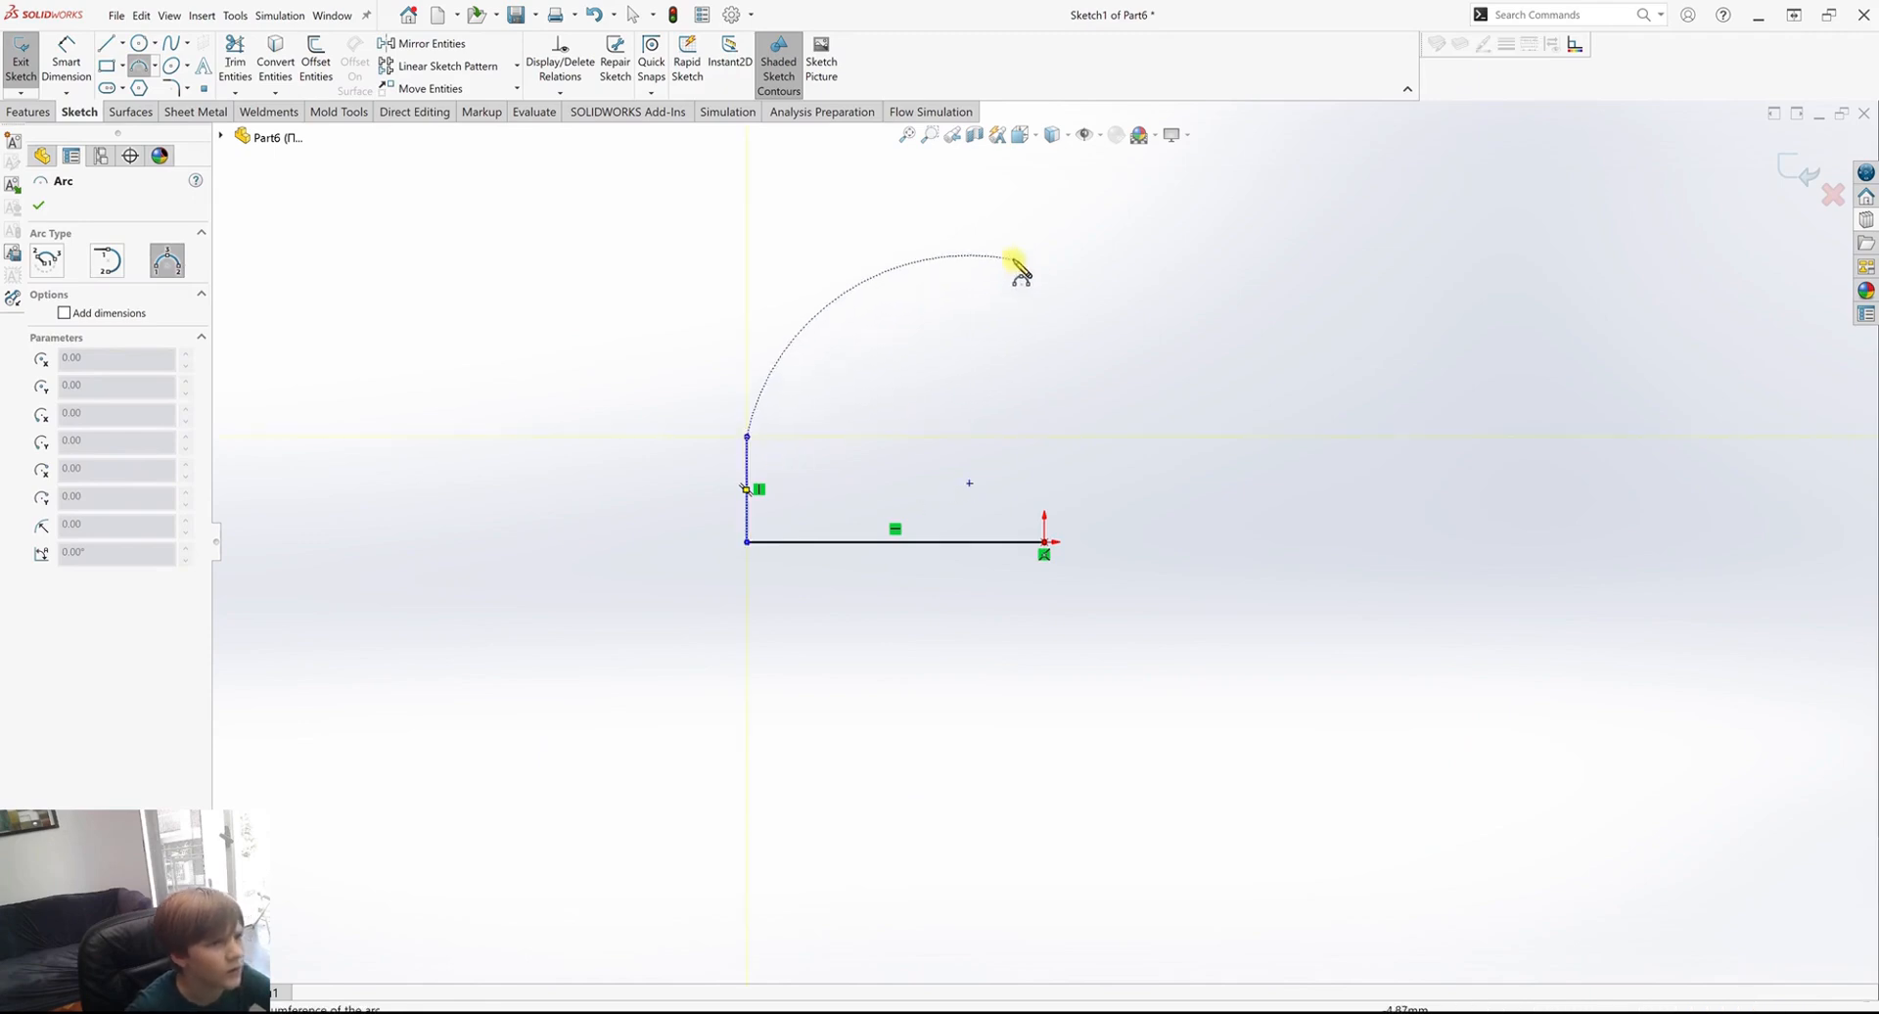
{"action": "left_click", "coordinate": [997, 272]}
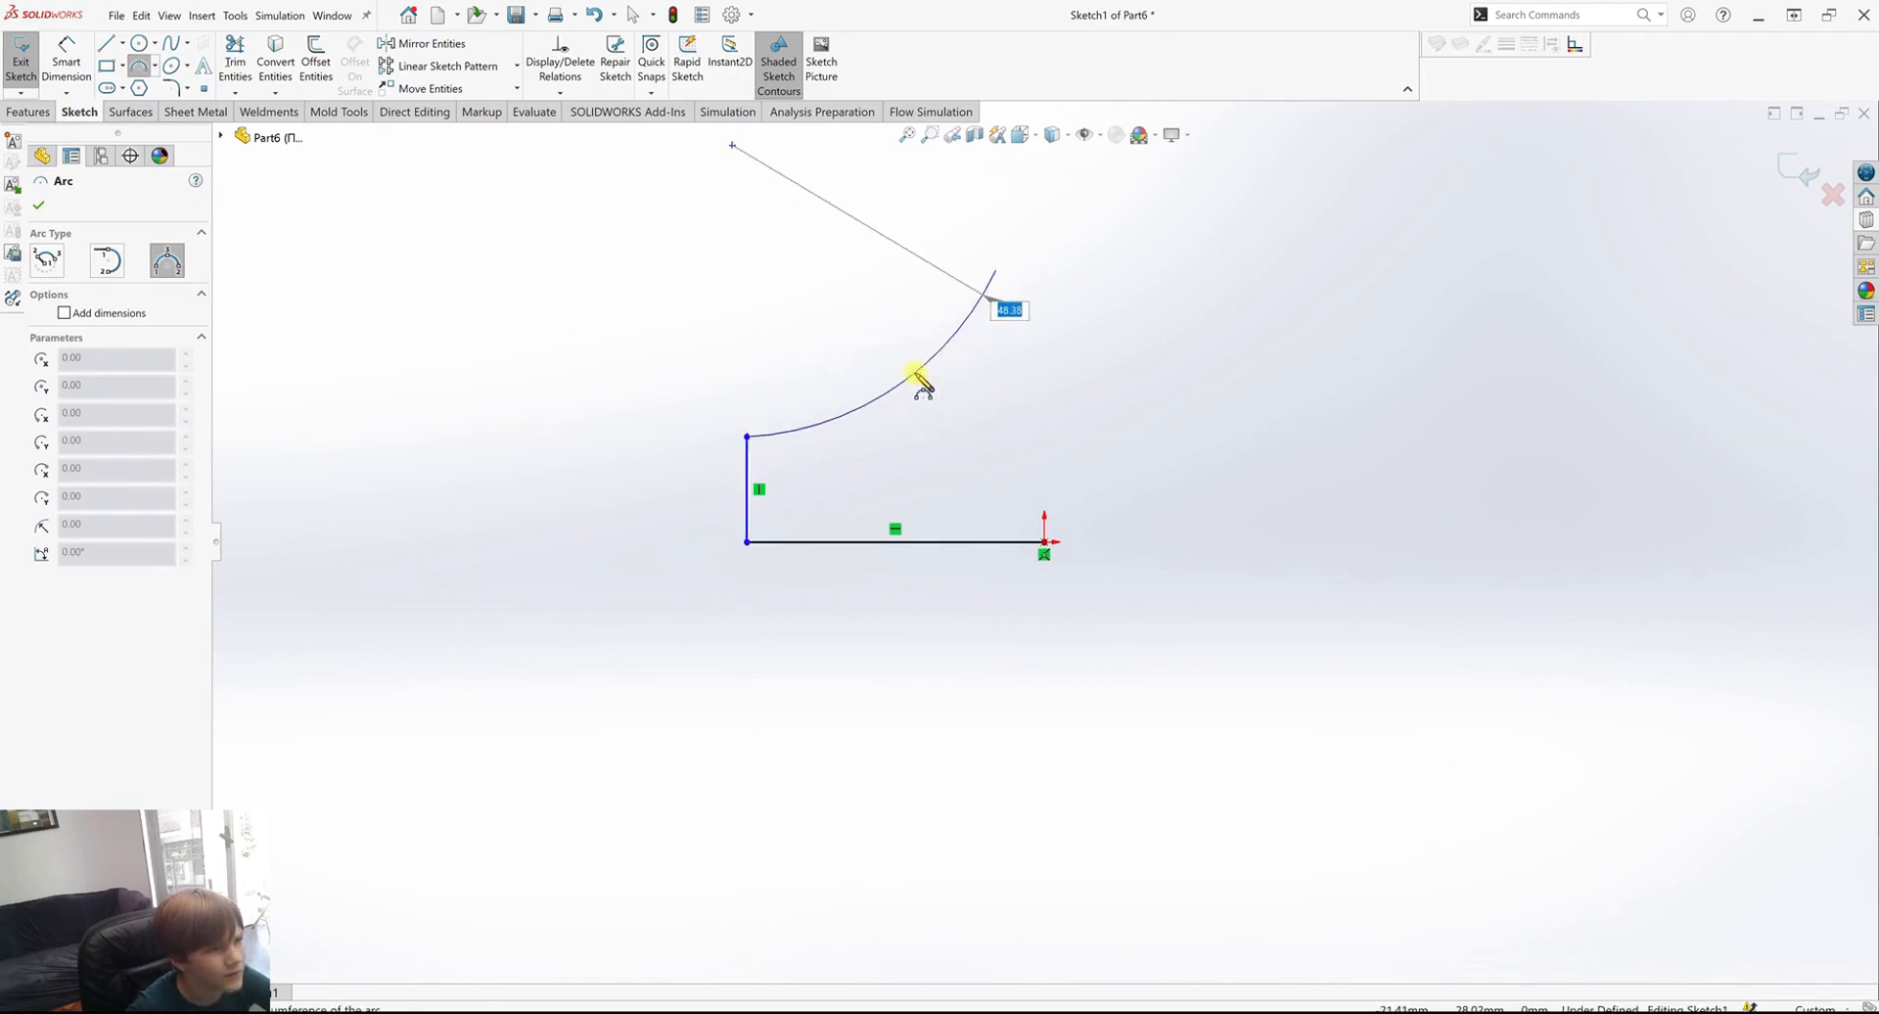
{"action": "left_click", "coordinate": [914, 380]}
{"action": "right_click", "coordinate": [960, 413]}
{"action": "left_click", "coordinate": [1011, 422]}
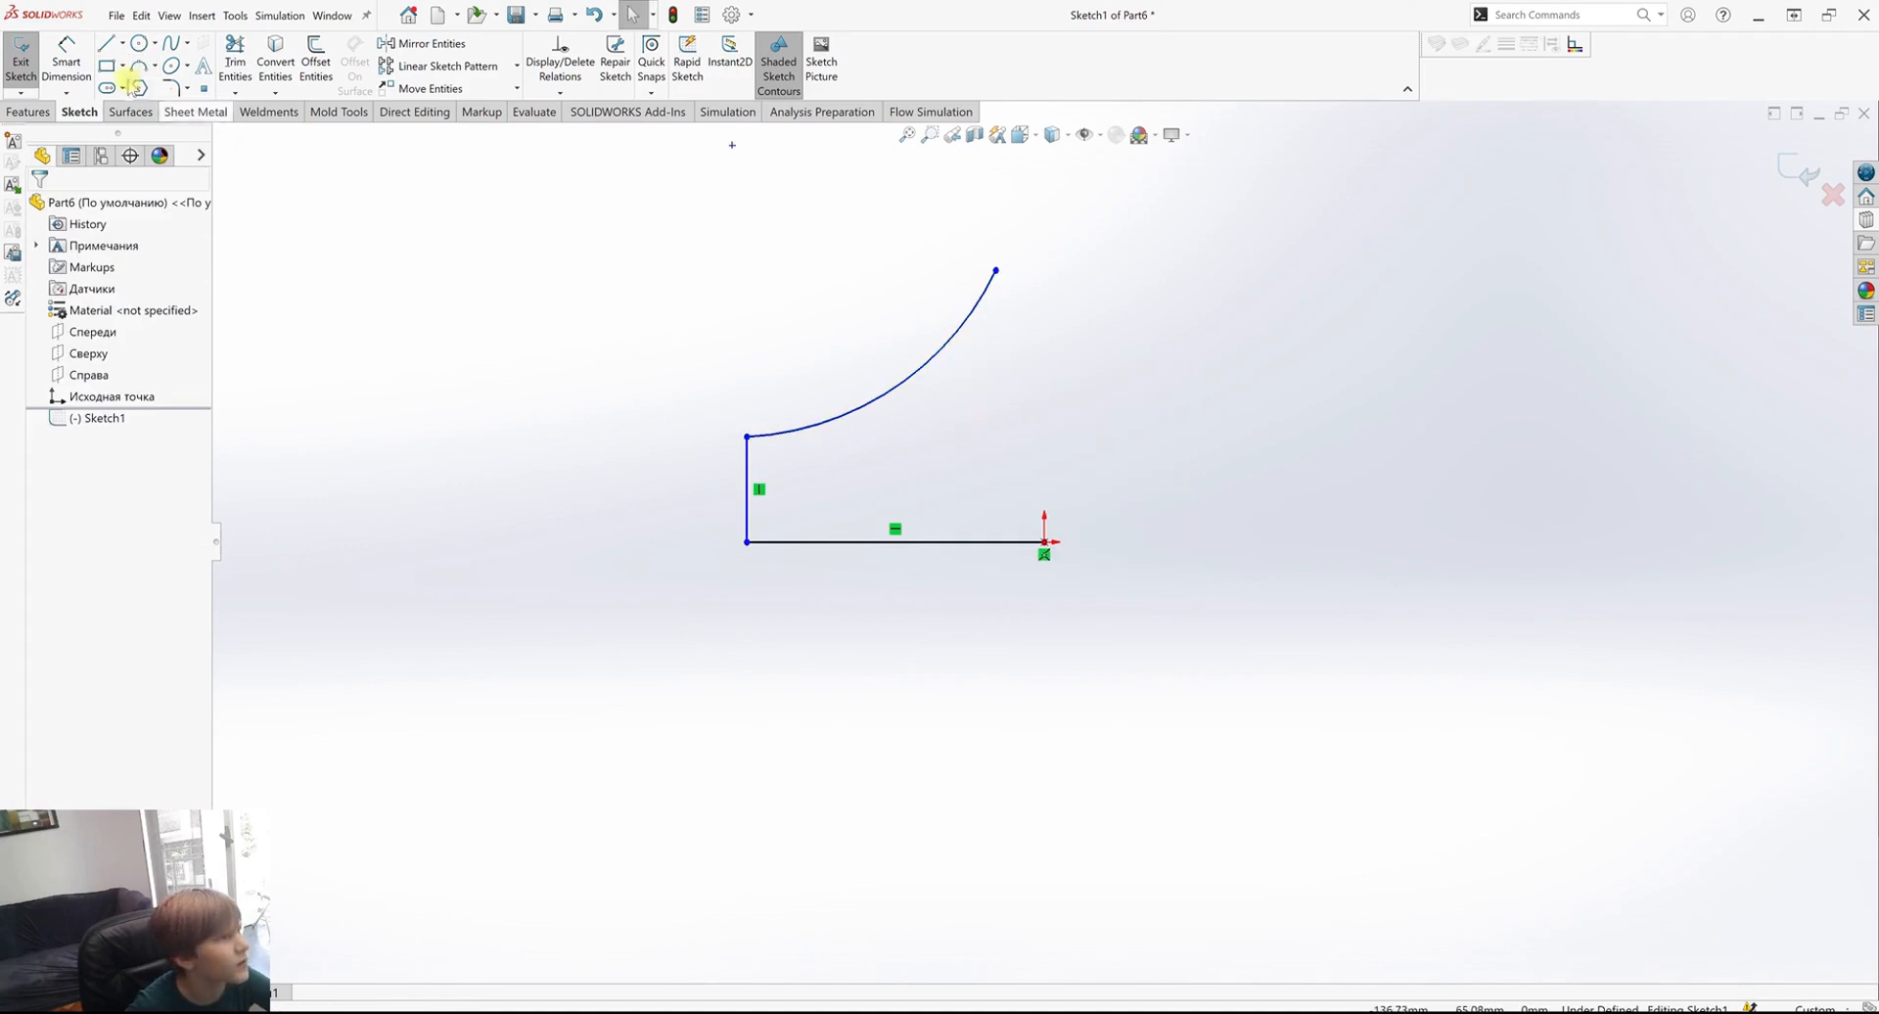
Round the corner between the short vertical line and the arc with a 10 mm sketch fillet.
{"action": "left_click", "coordinate": [174, 88]}
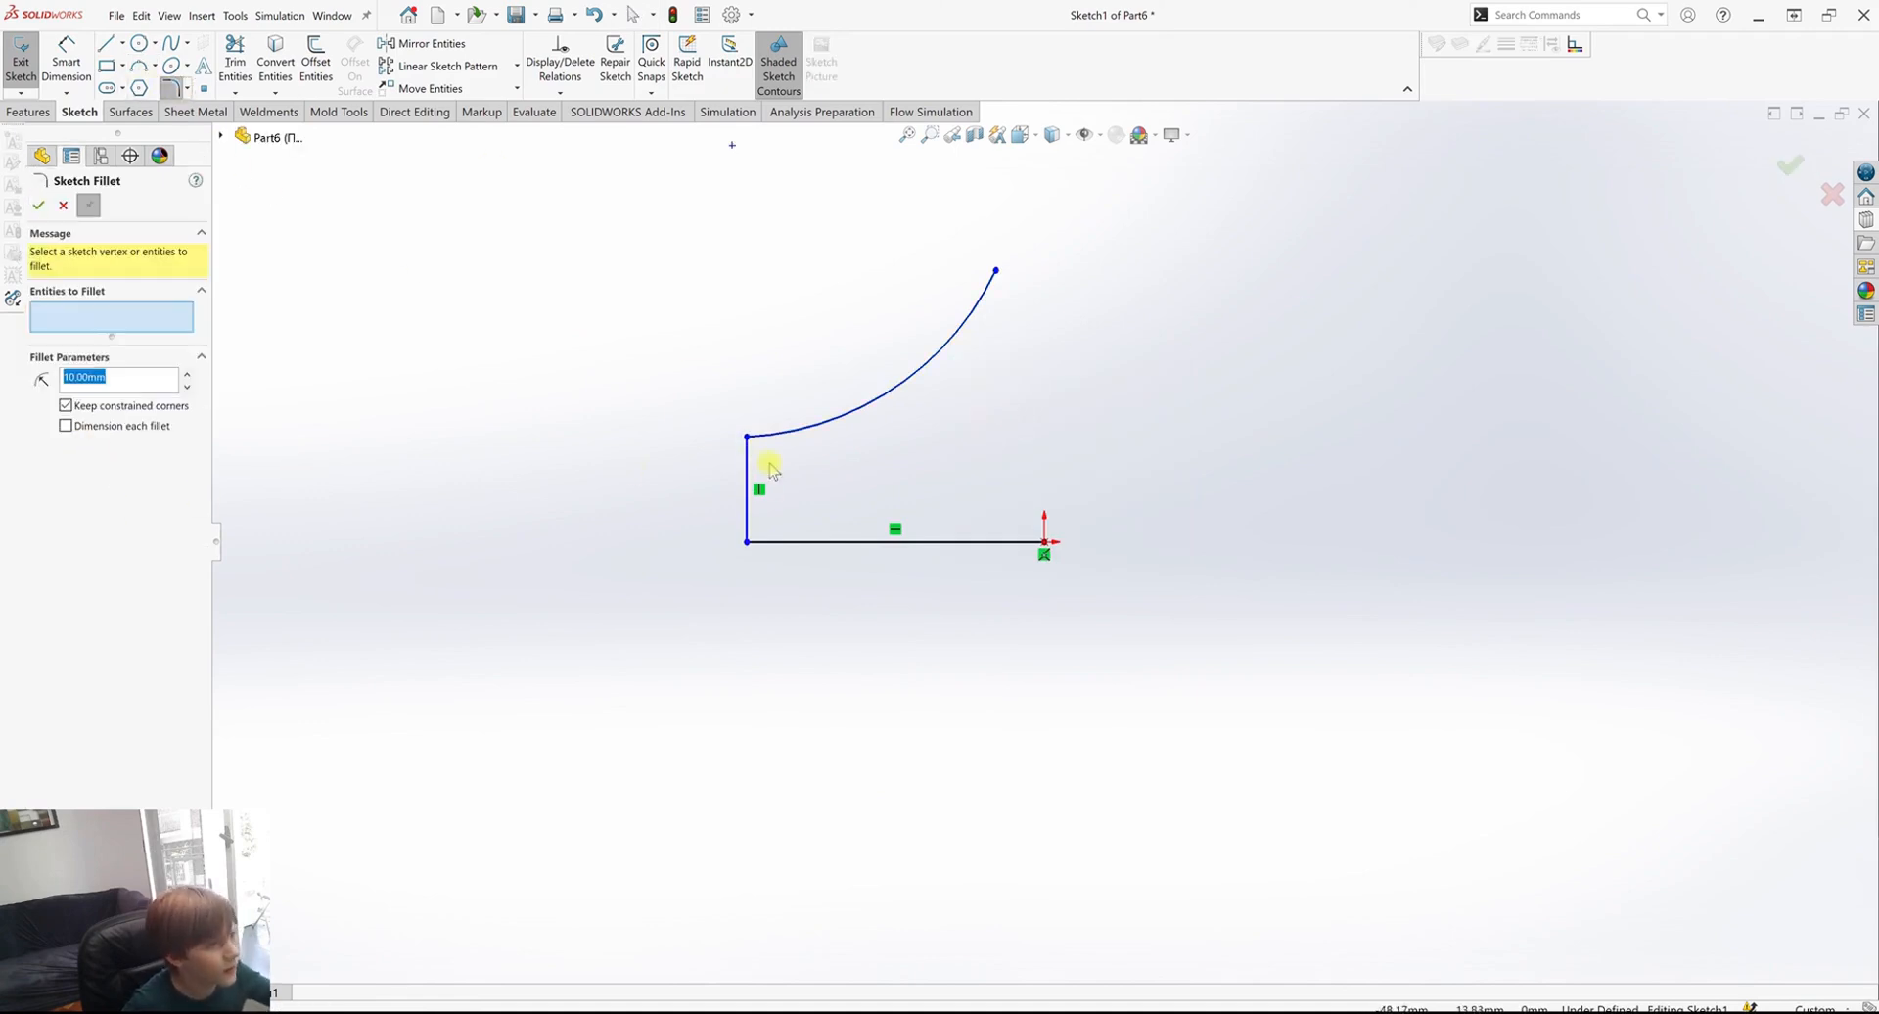
{"action": "left_click", "coordinate": [747, 439]}
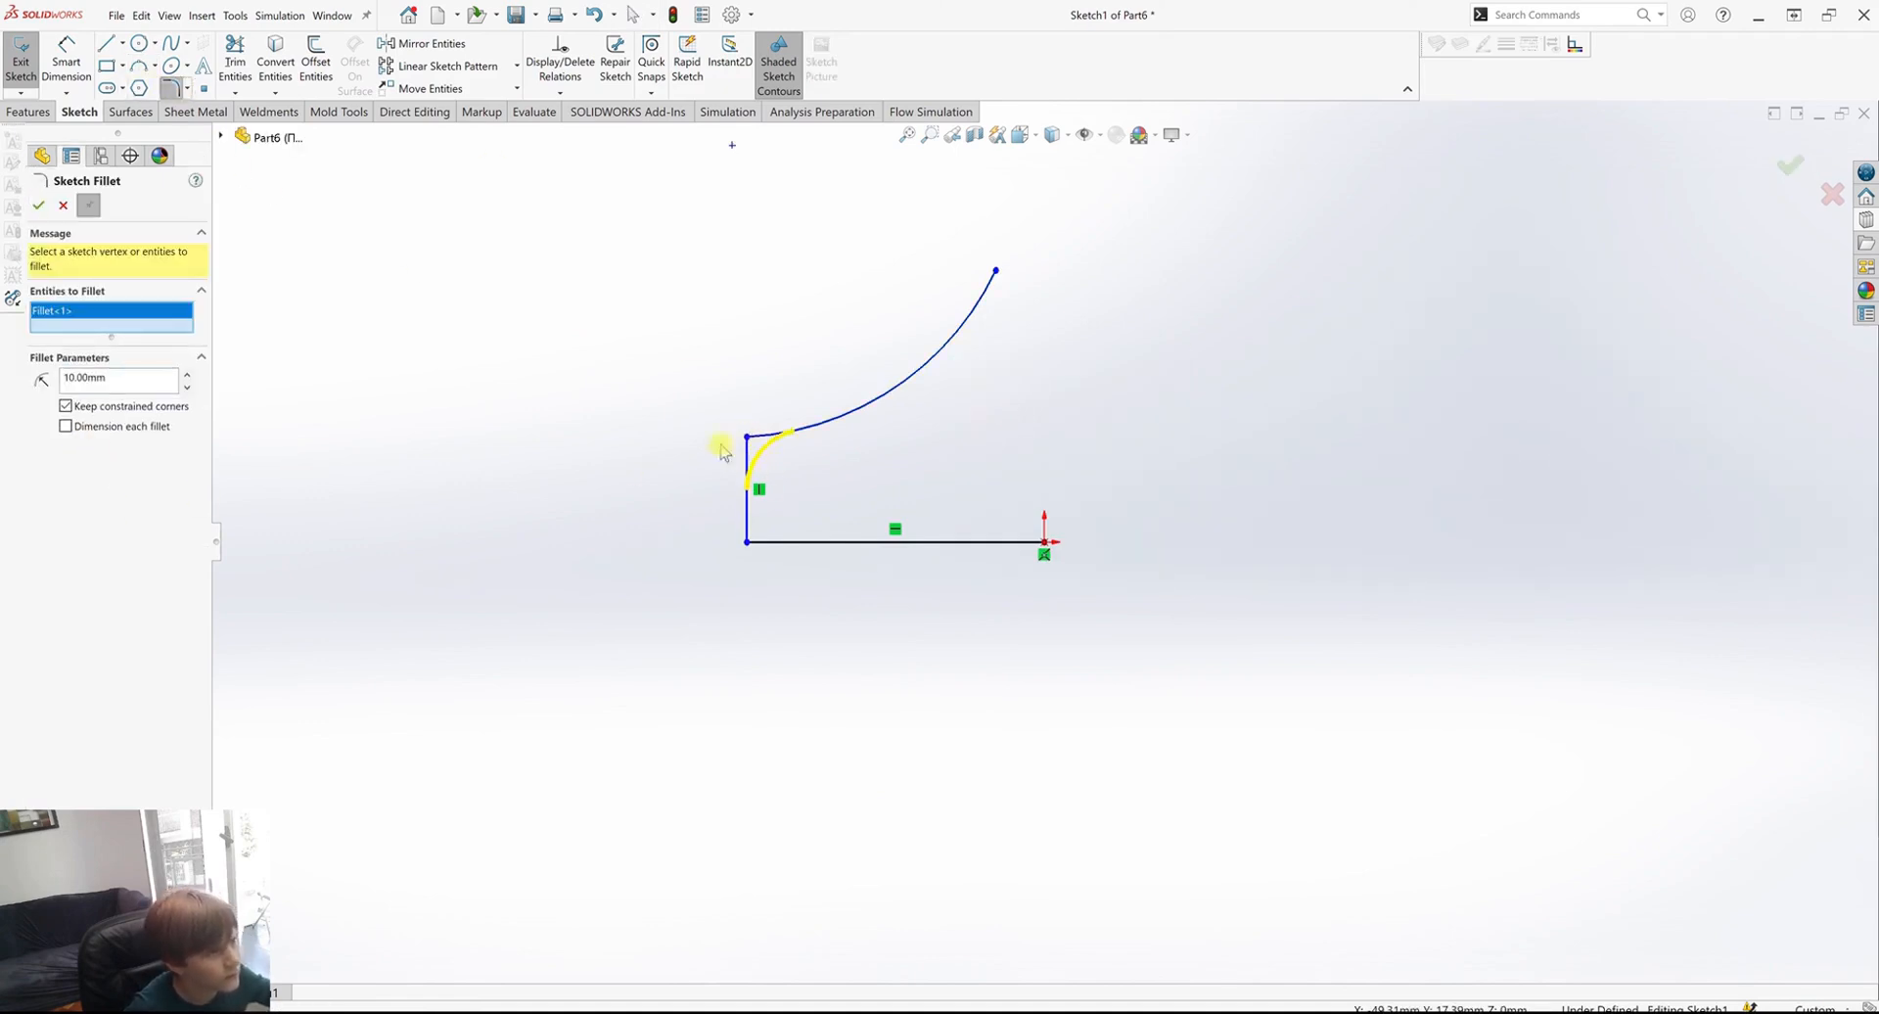
{"action": "left_click", "coordinate": [39, 204]}
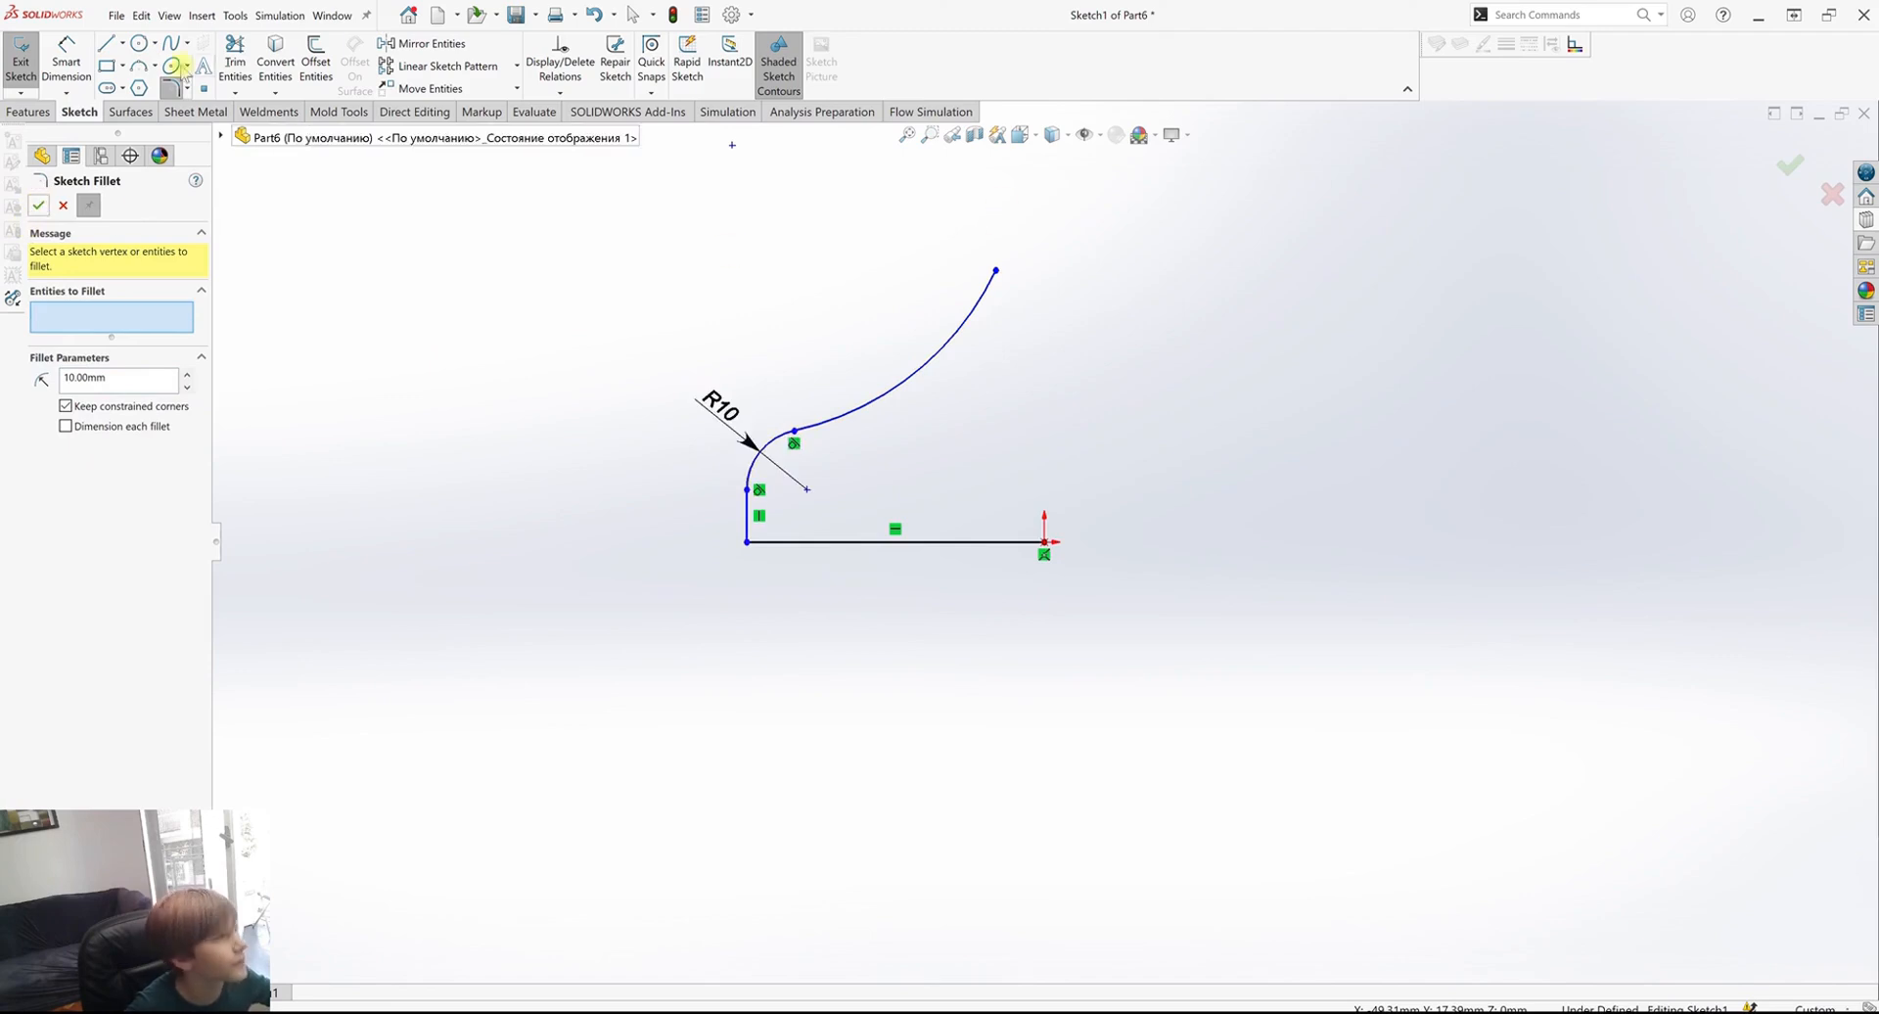
Close the profile with lines forming a small downward step from the arc's upper end and a vertical line down to the origin.
{"action": "left_click", "coordinate": [102, 44]}
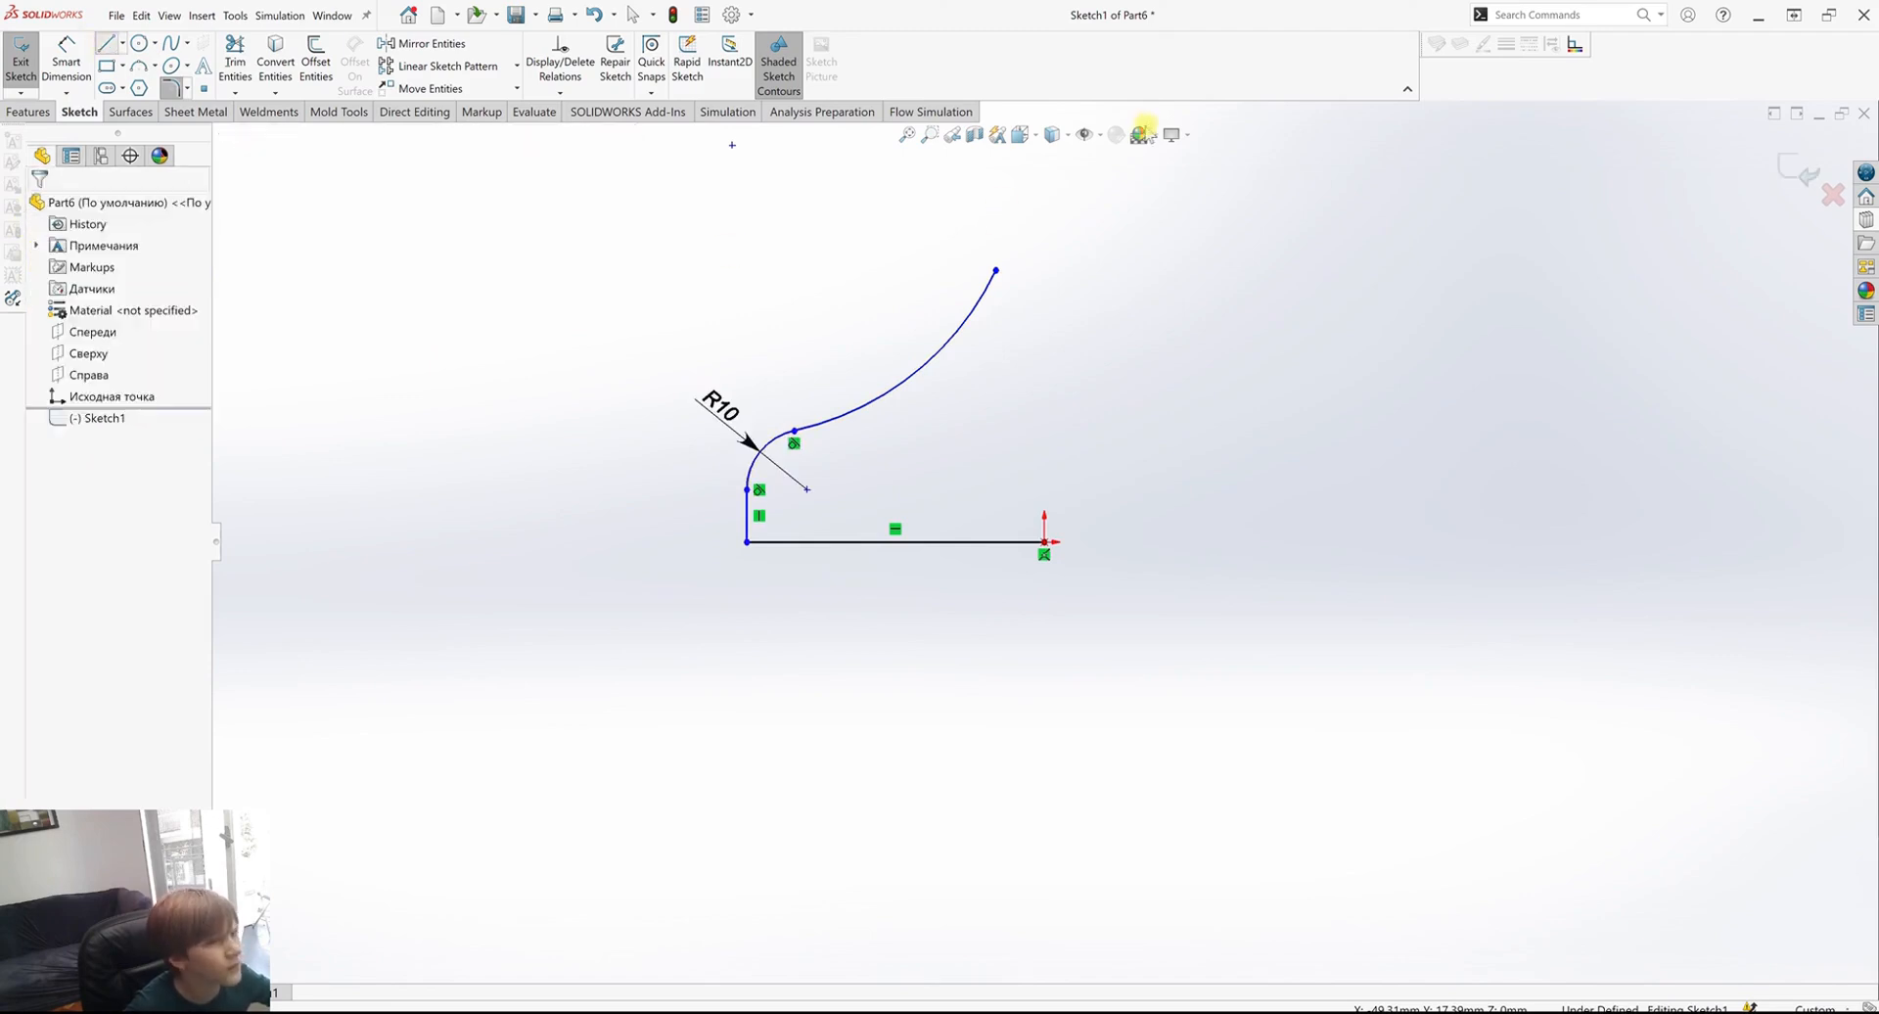
{"action": "left_click", "coordinate": [1013, 268]}
{"action": "left_click", "coordinate": [1016, 269]}
{"action": "left_click", "coordinate": [1016, 305]}
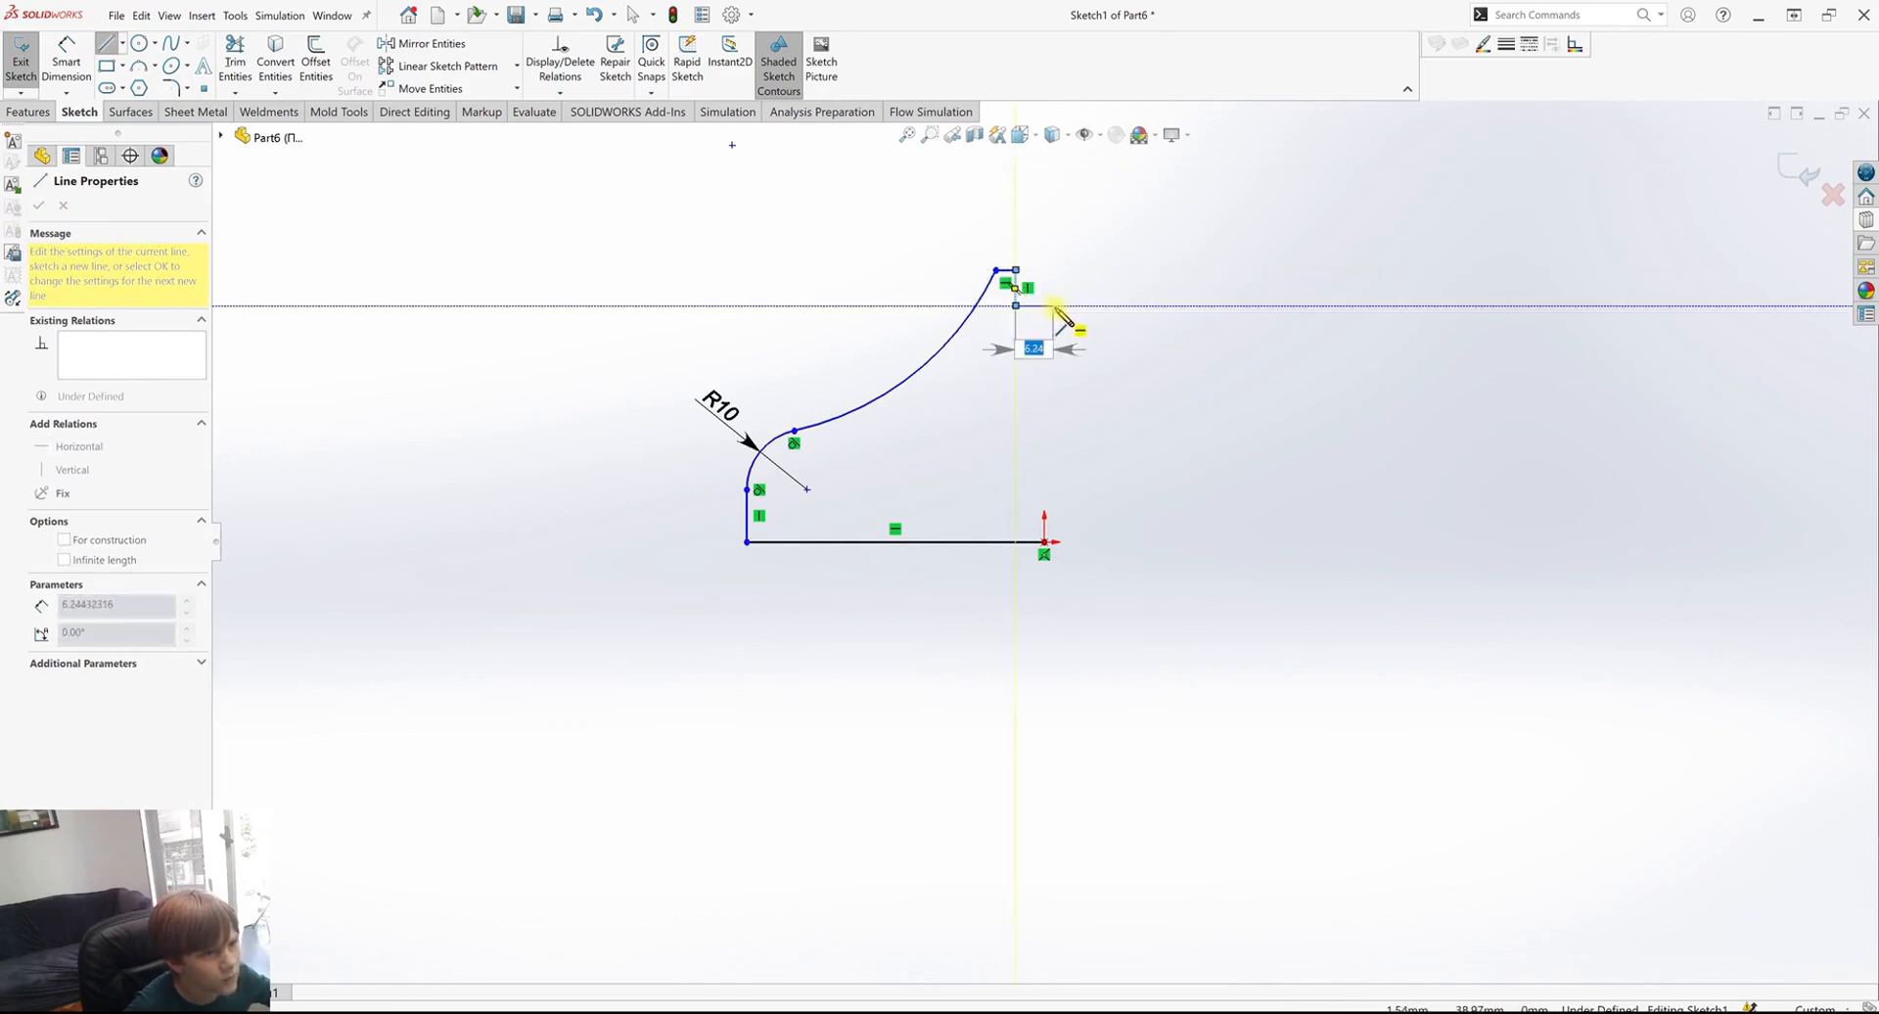
{"action": "left_click", "coordinate": [1044, 305]}
{"action": "left_click", "coordinate": [1044, 541]}
{"action": "right_click", "coordinate": [1148, 405]}
{"action": "left_click", "coordinate": [1179, 422]}
Add 1 mm sketch fillets to both corners of the narrow top edge and the inner corner of the step.
{"action": "scroll", "coordinate": [1018, 279], "scroll_direction": "down", "scroll_amount": 7}
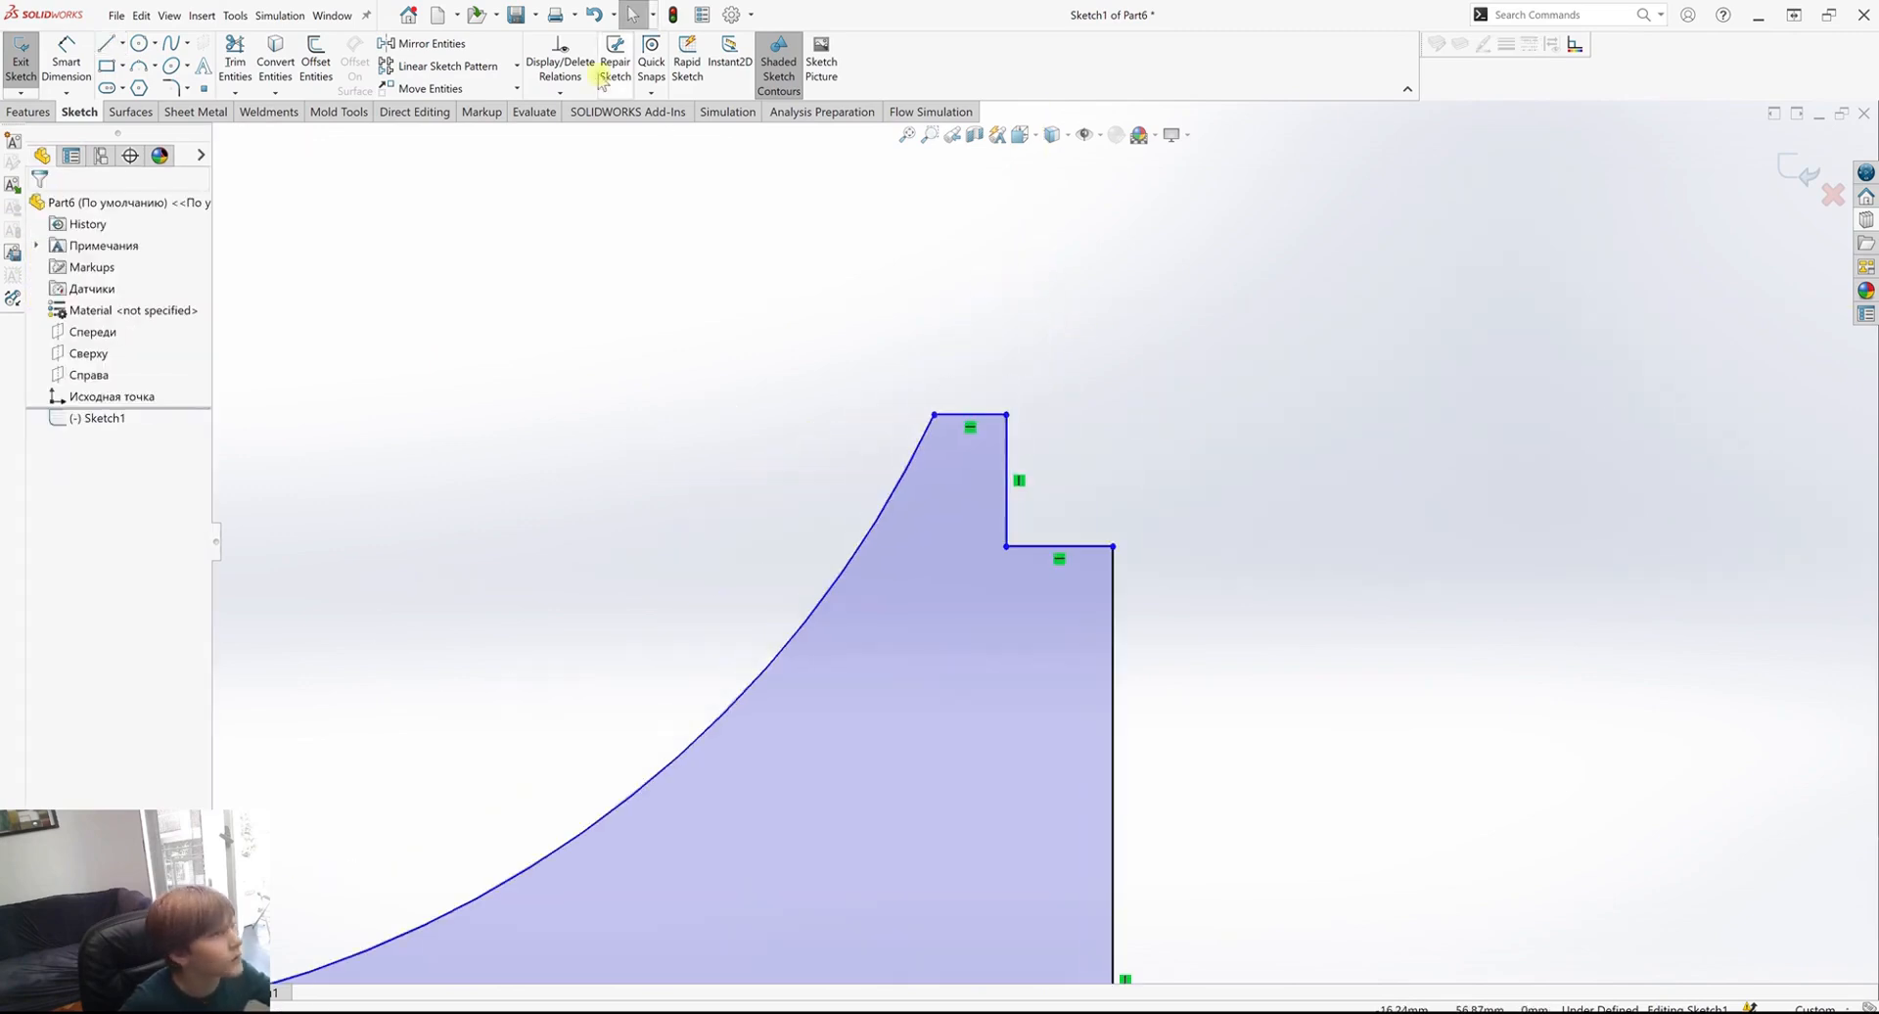
{"action": "left_click", "coordinate": [174, 87]}
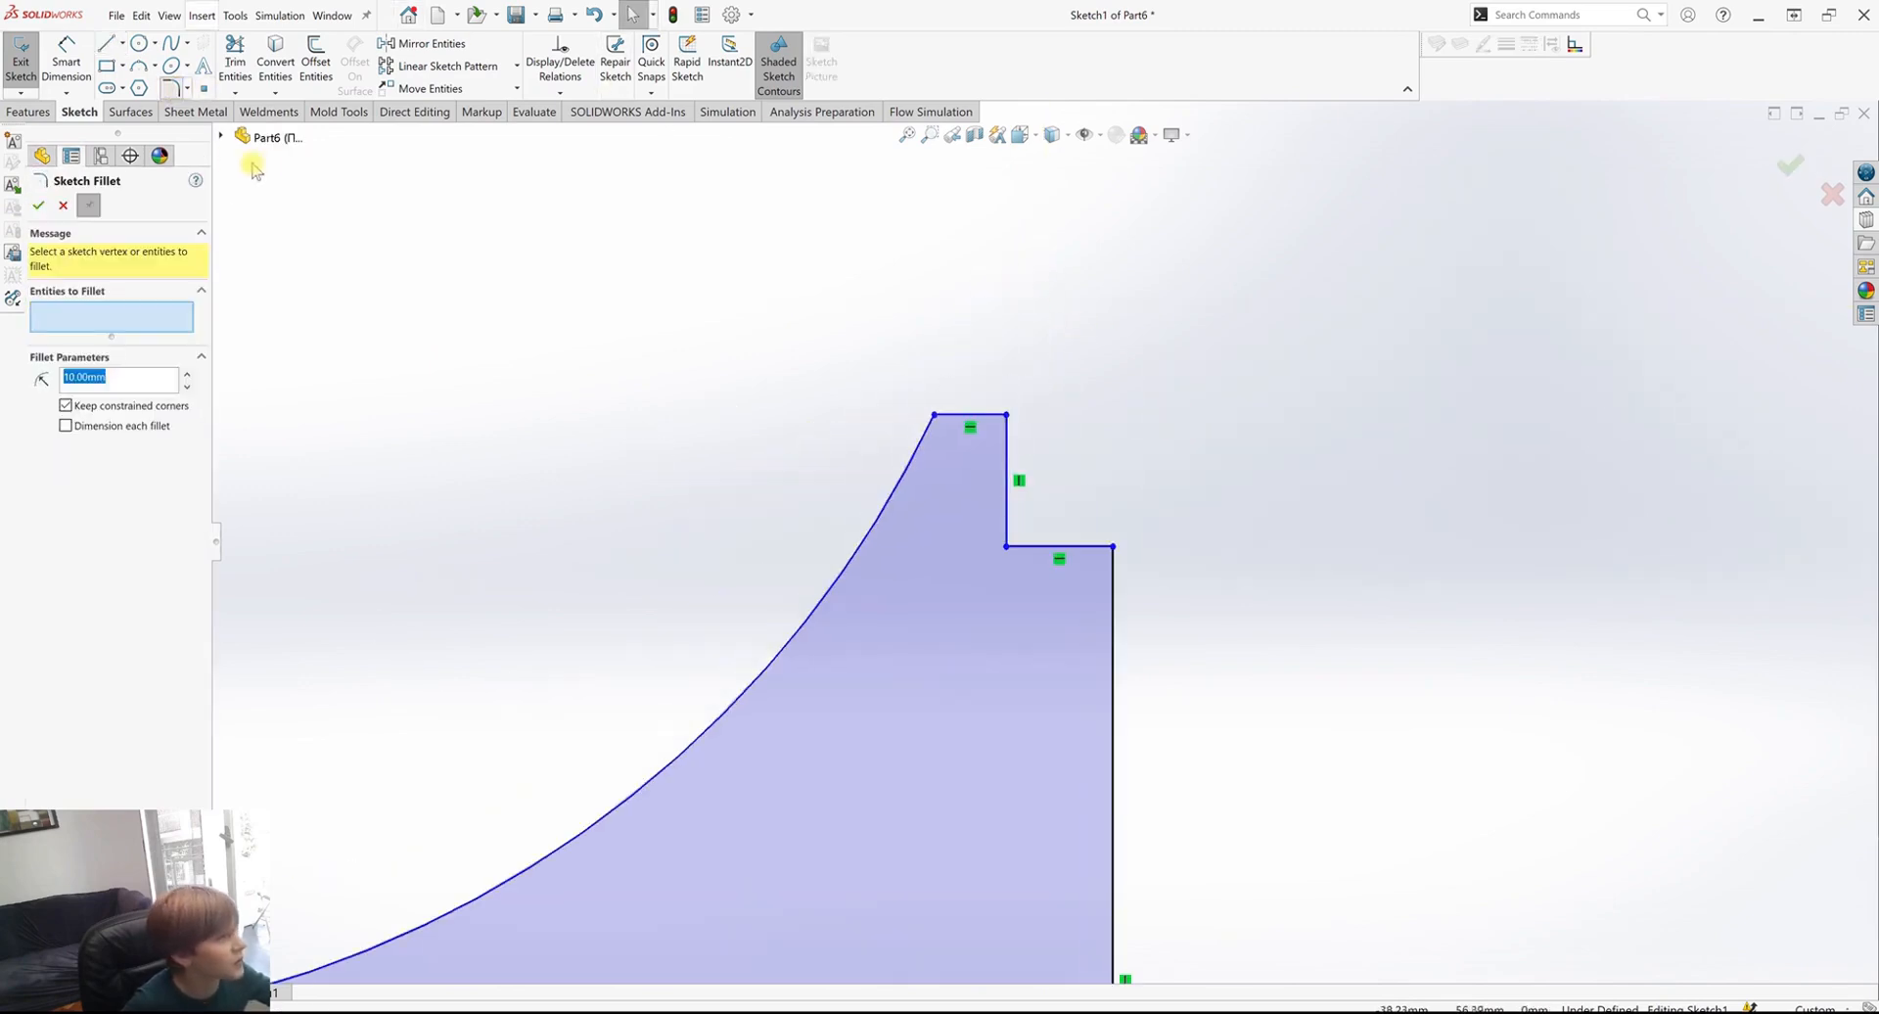
{"action": "left_click", "coordinate": [934, 415]}
{"action": "left_click", "coordinate": [1007, 416]}
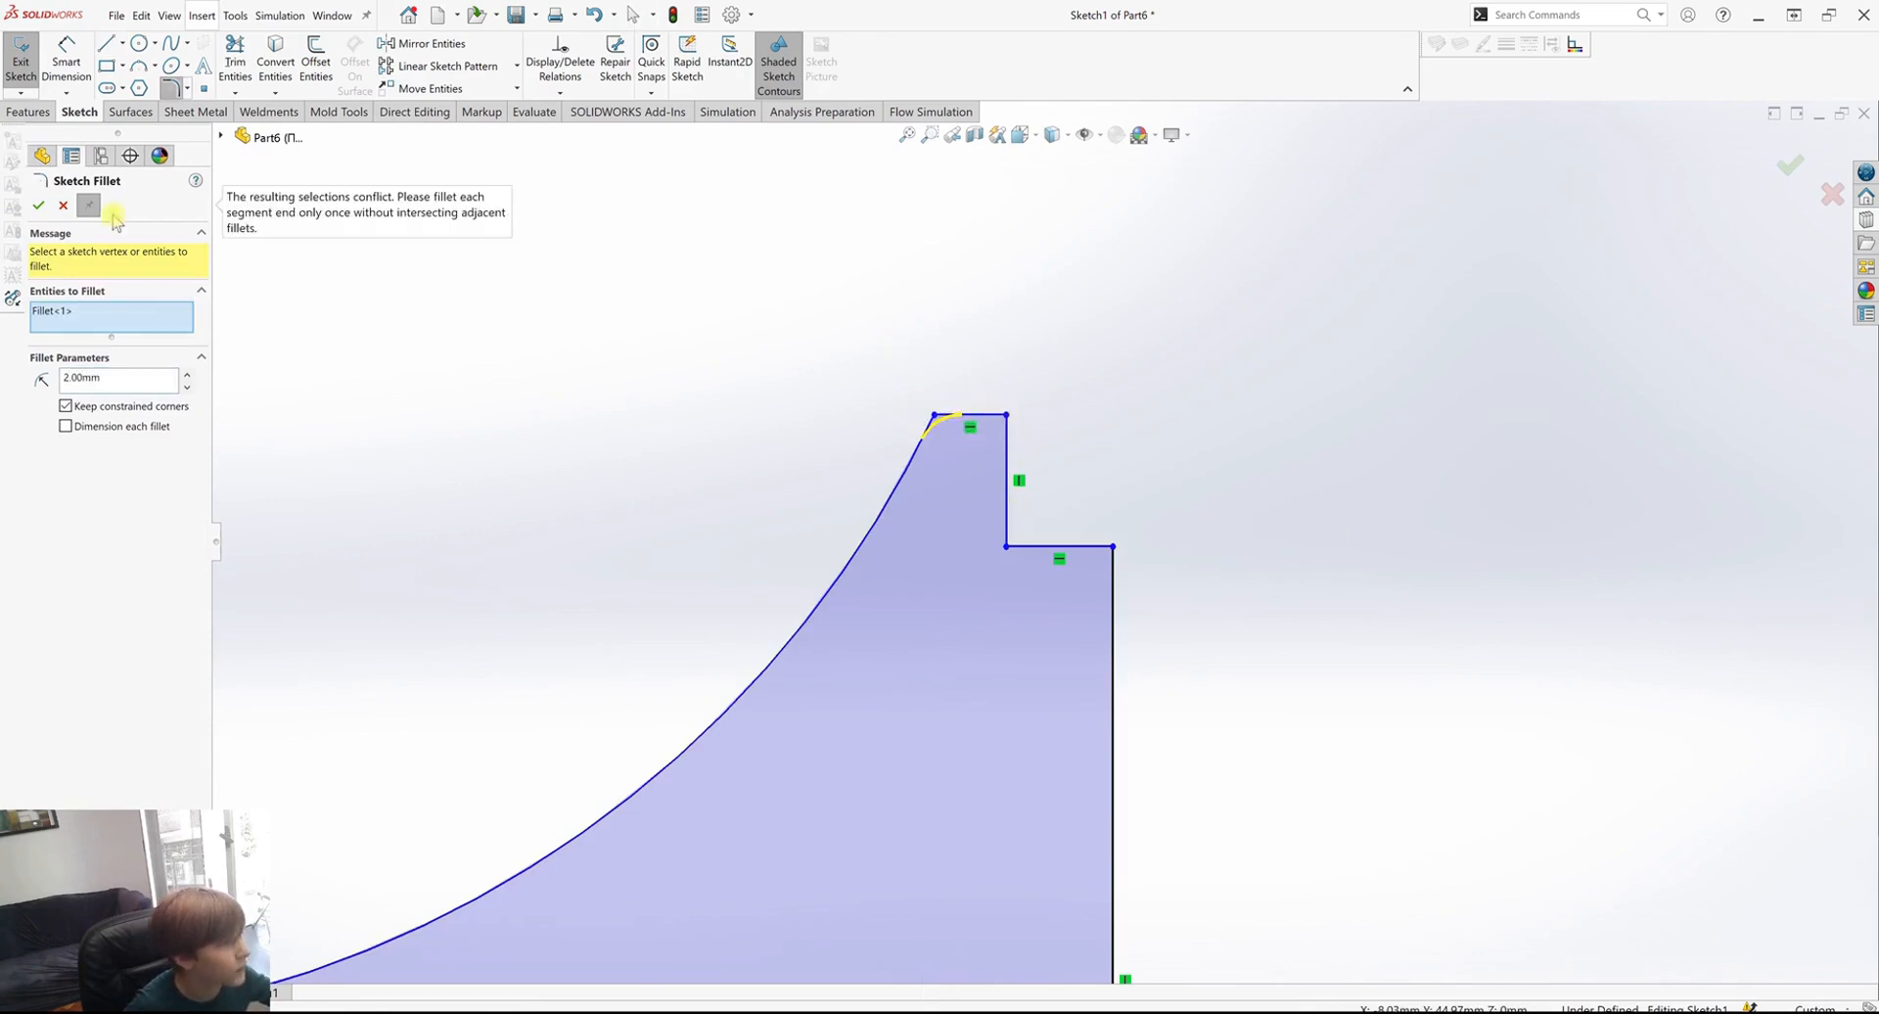
{"action": "left_click_drag", "start_coordinate": [122, 380], "coordinate": [54, 378]}
{"action": "type", "text": "1"}
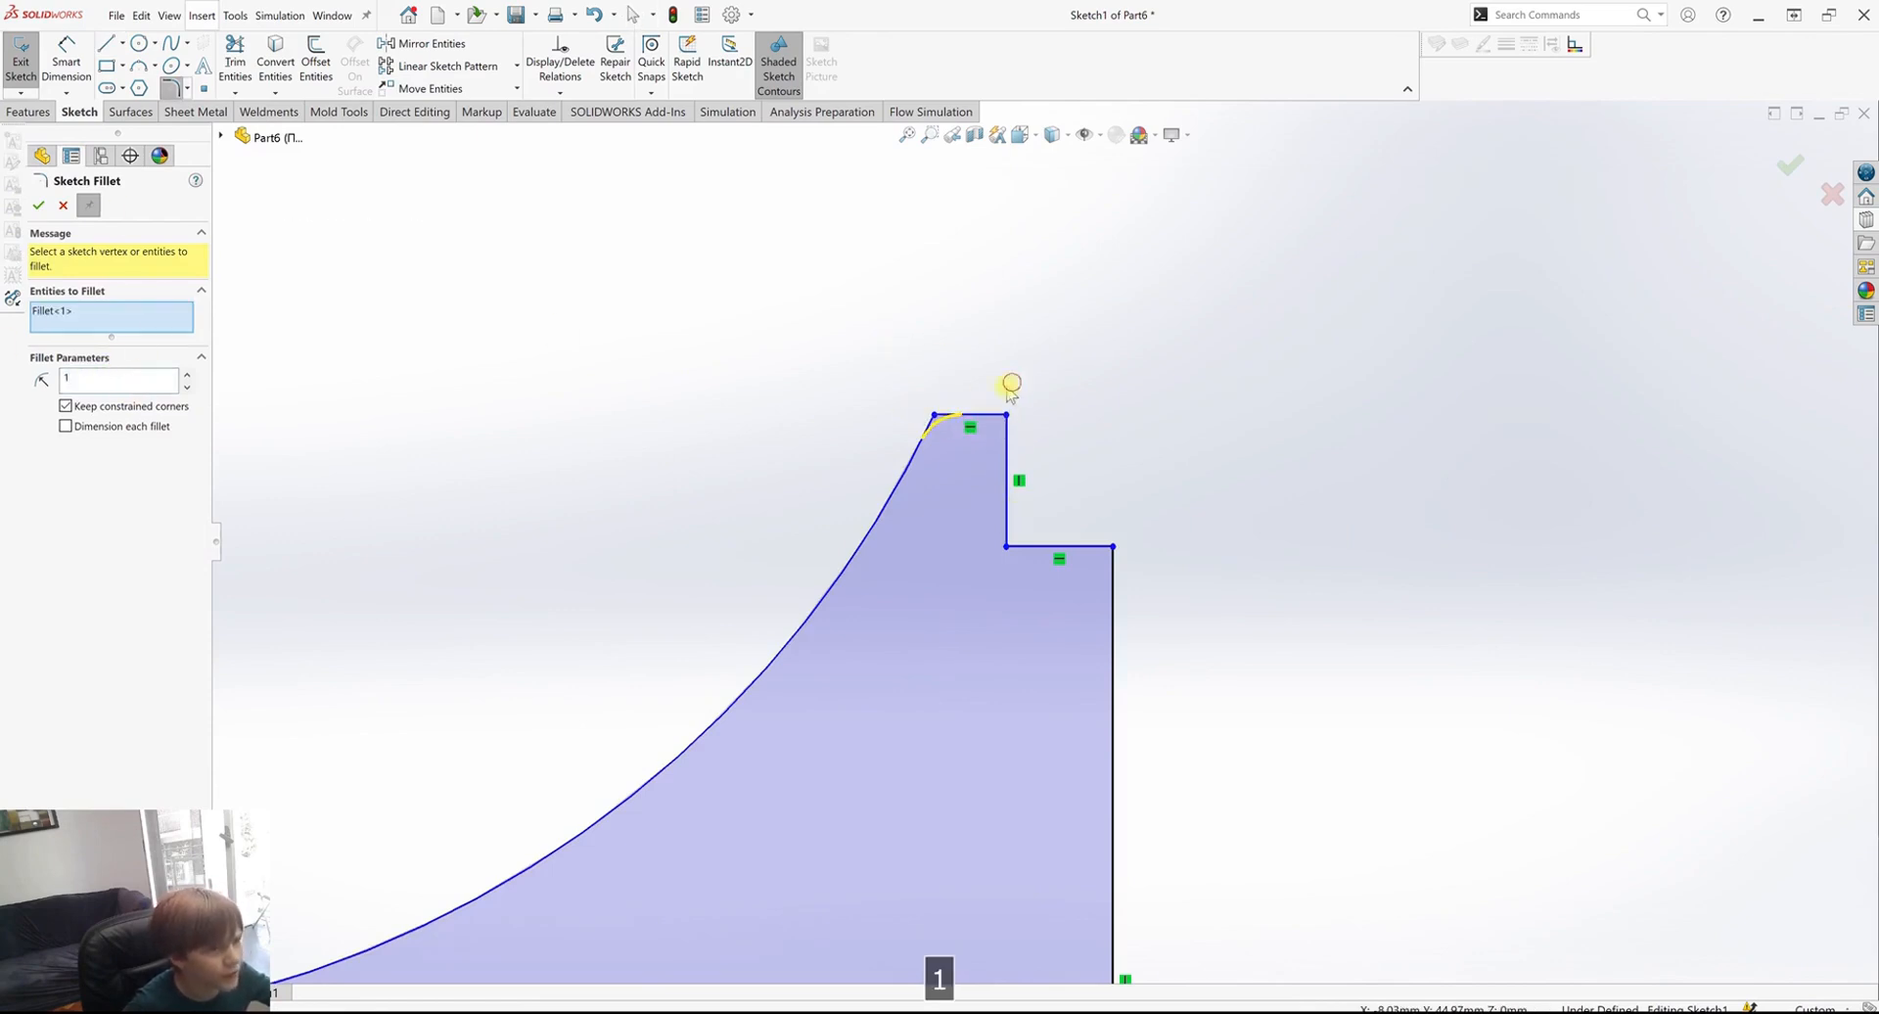
{"action": "left_click", "coordinate": [1005, 413]}
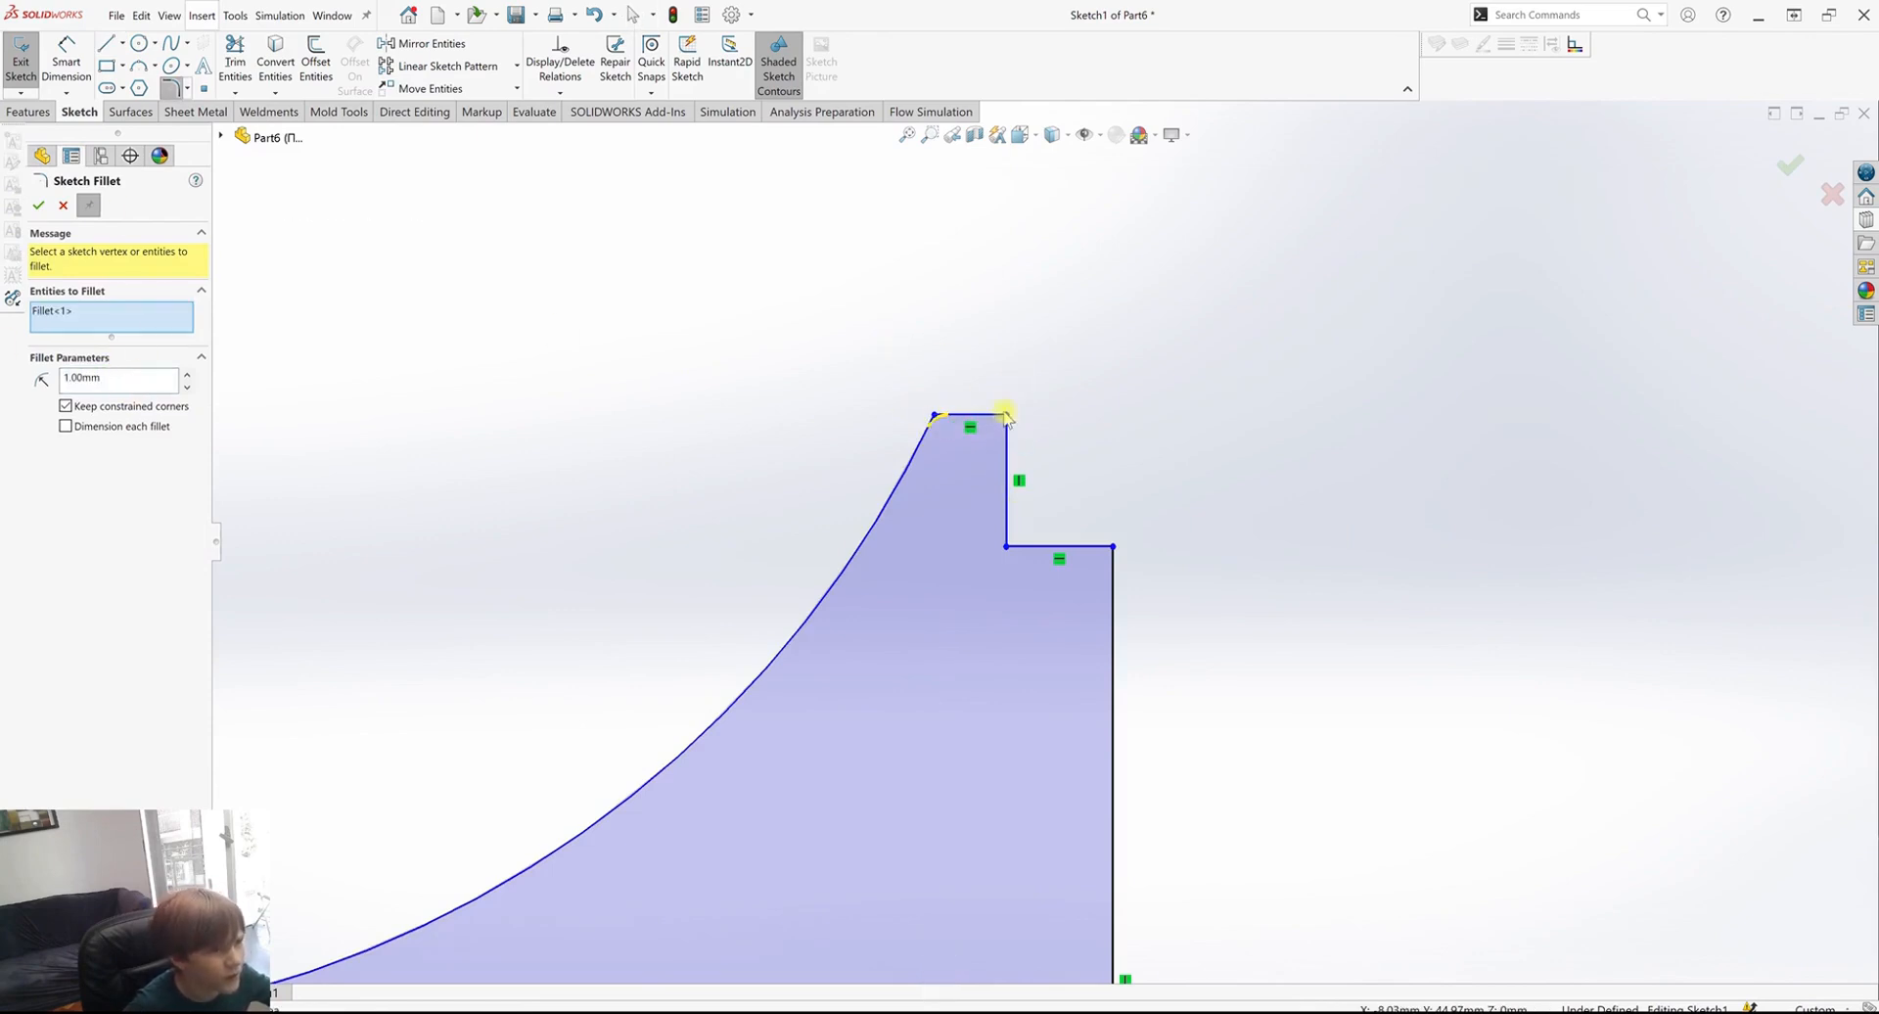
{"action": "left_click", "coordinate": [1007, 545]}
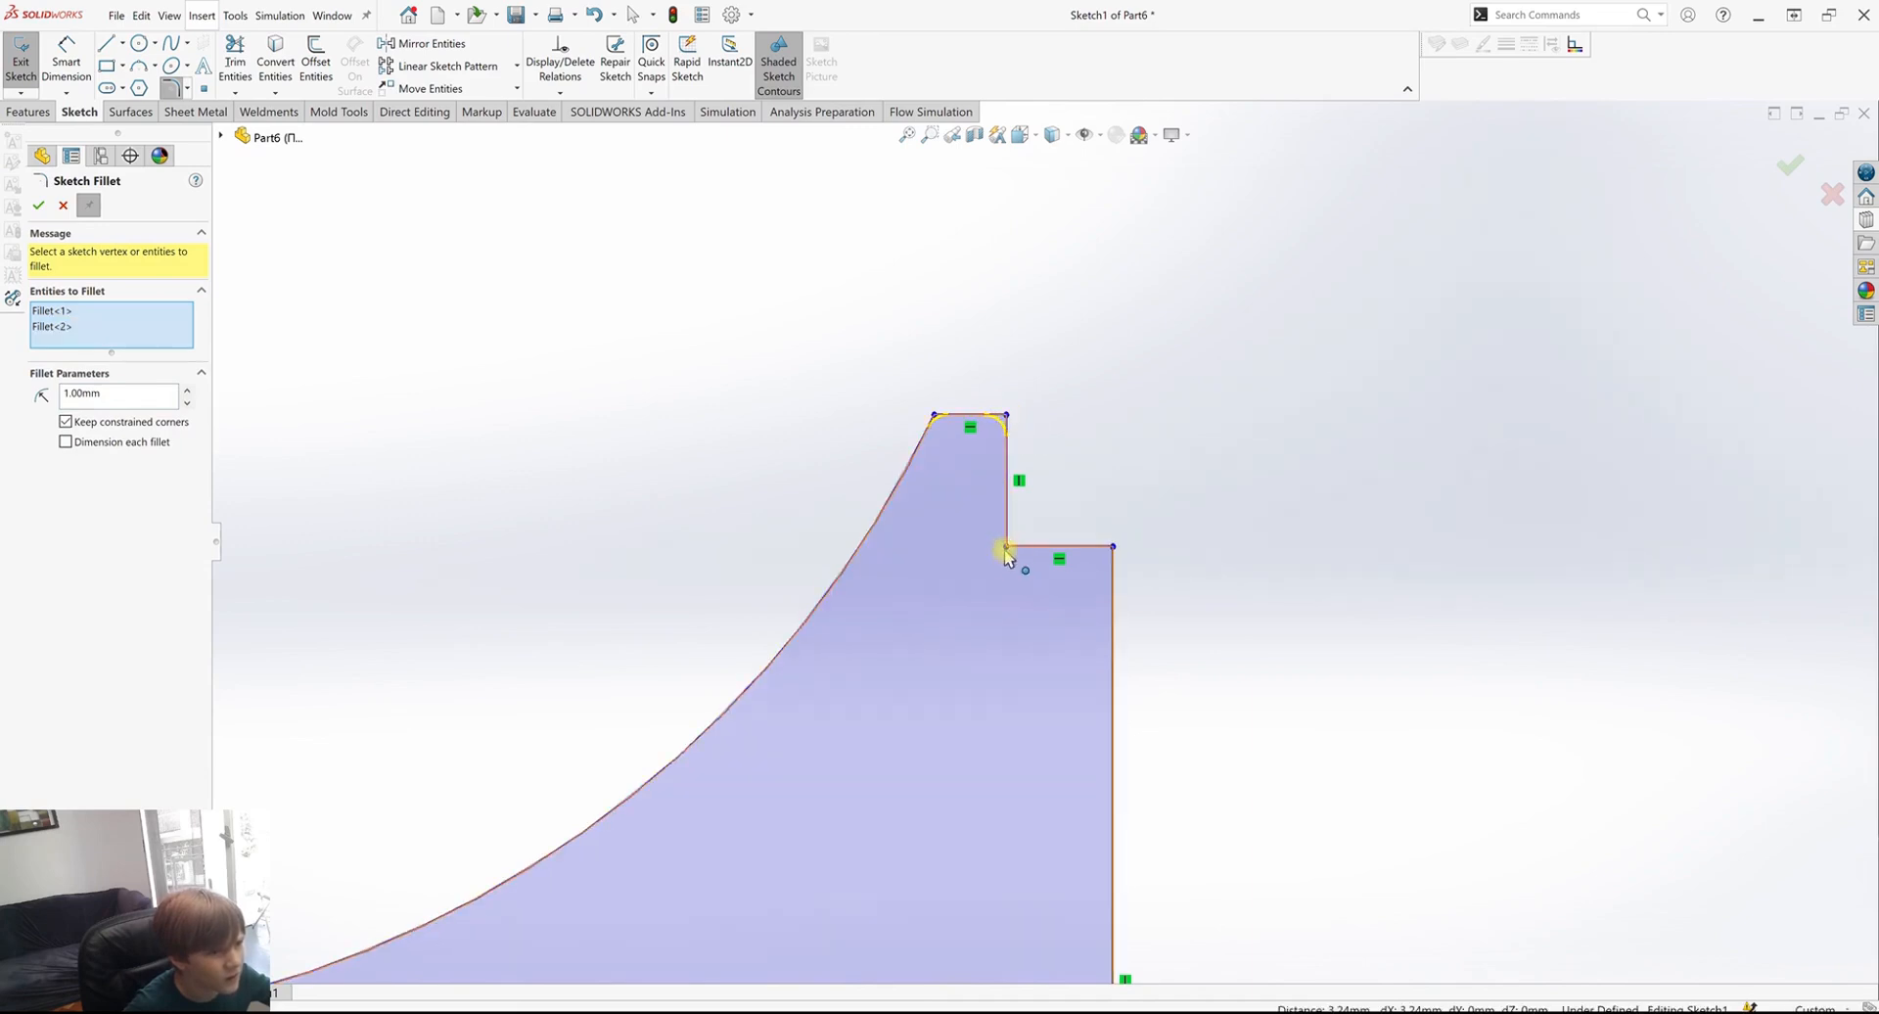
{"action": "left_click", "coordinate": [38, 204]}
Round the profile's outer lower corner with a 5 mm sketch fillet and exit the sketch.
{"action": "scroll", "coordinate": [1116, 420], "scroll_direction": "up", "scroll_amount": 3}
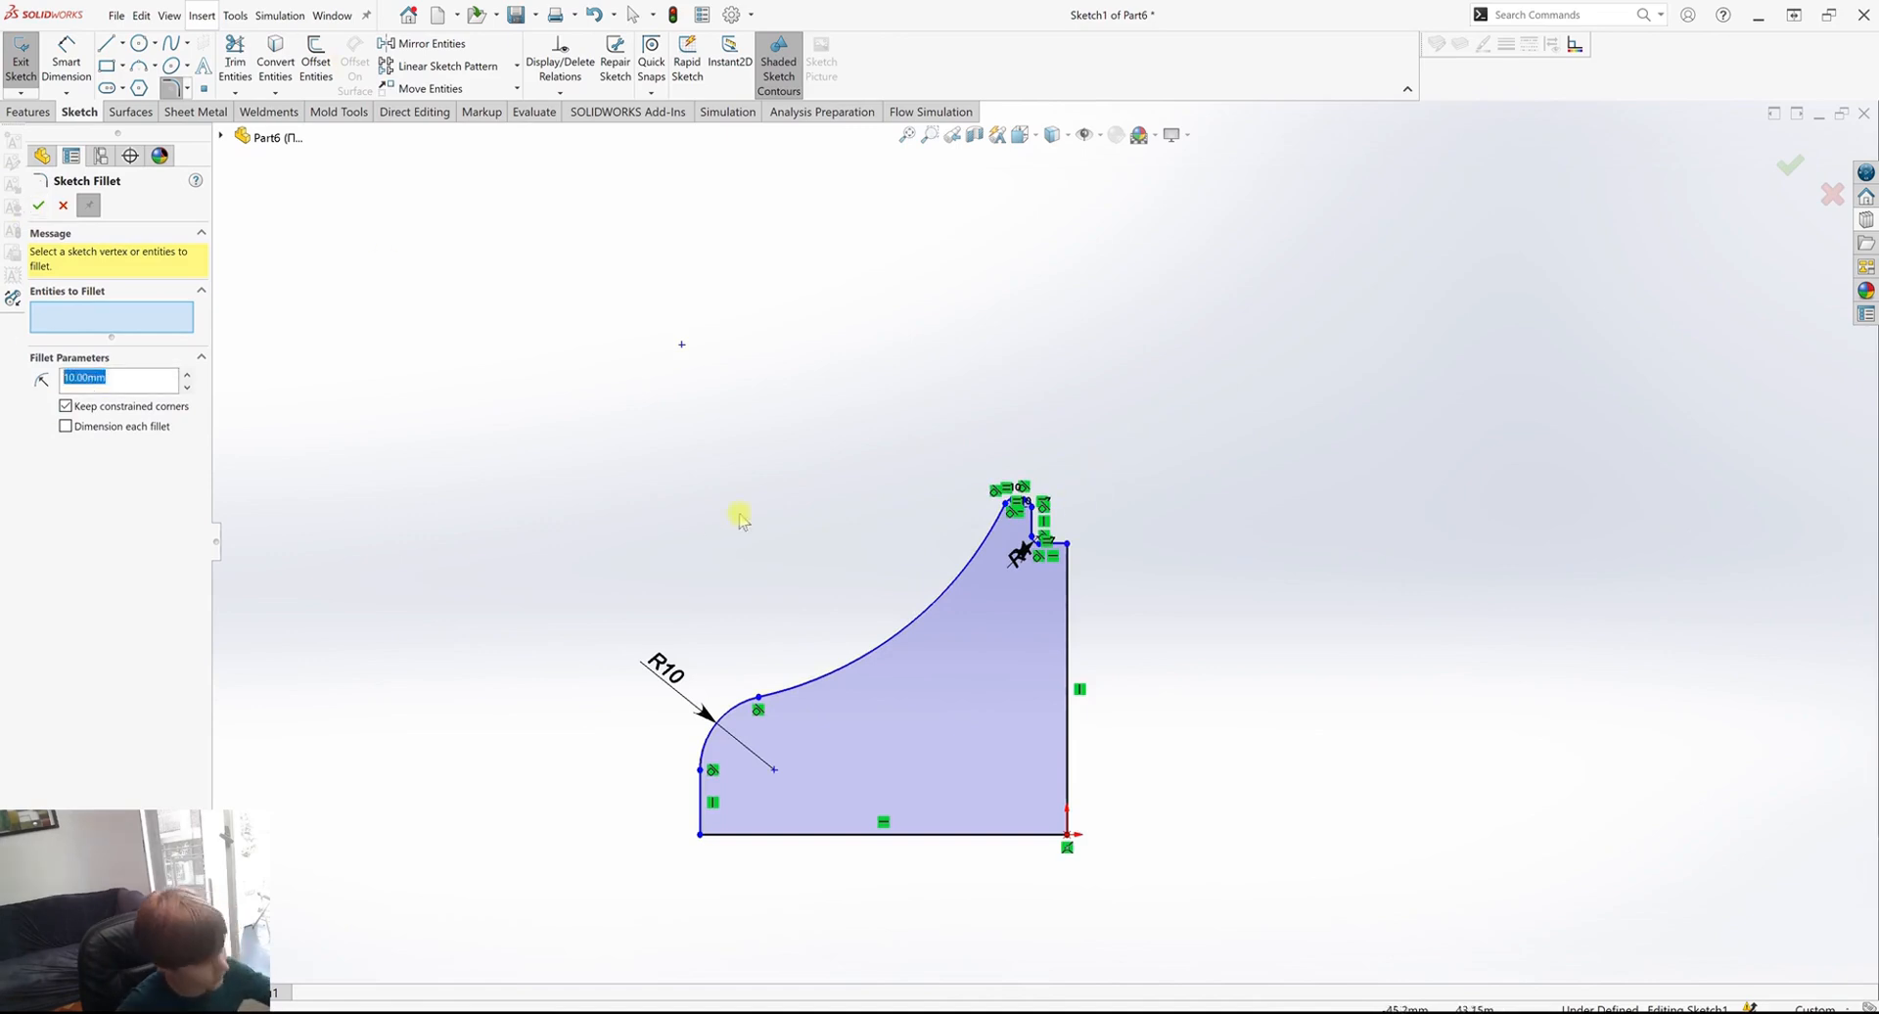
{"action": "type", "text": "5"}
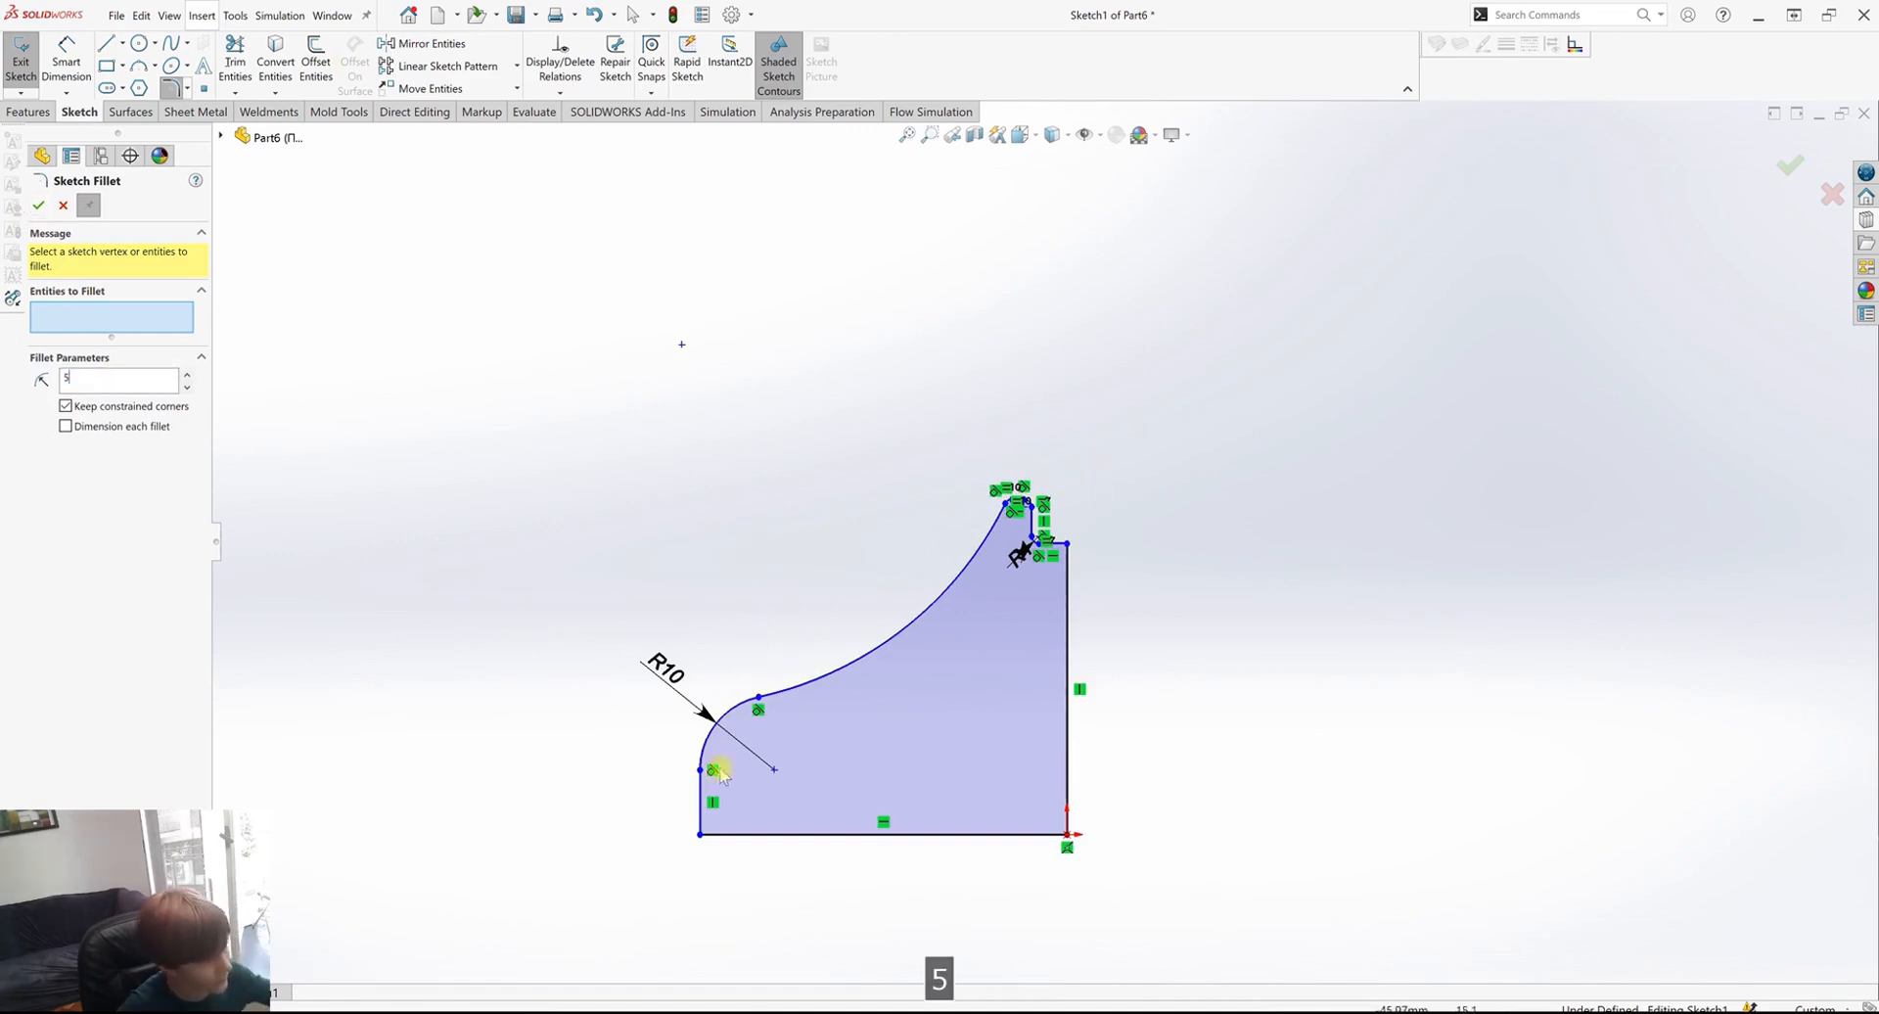
{"action": "left_click", "coordinate": [700, 835]}
{"action": "key", "text": "Return"}
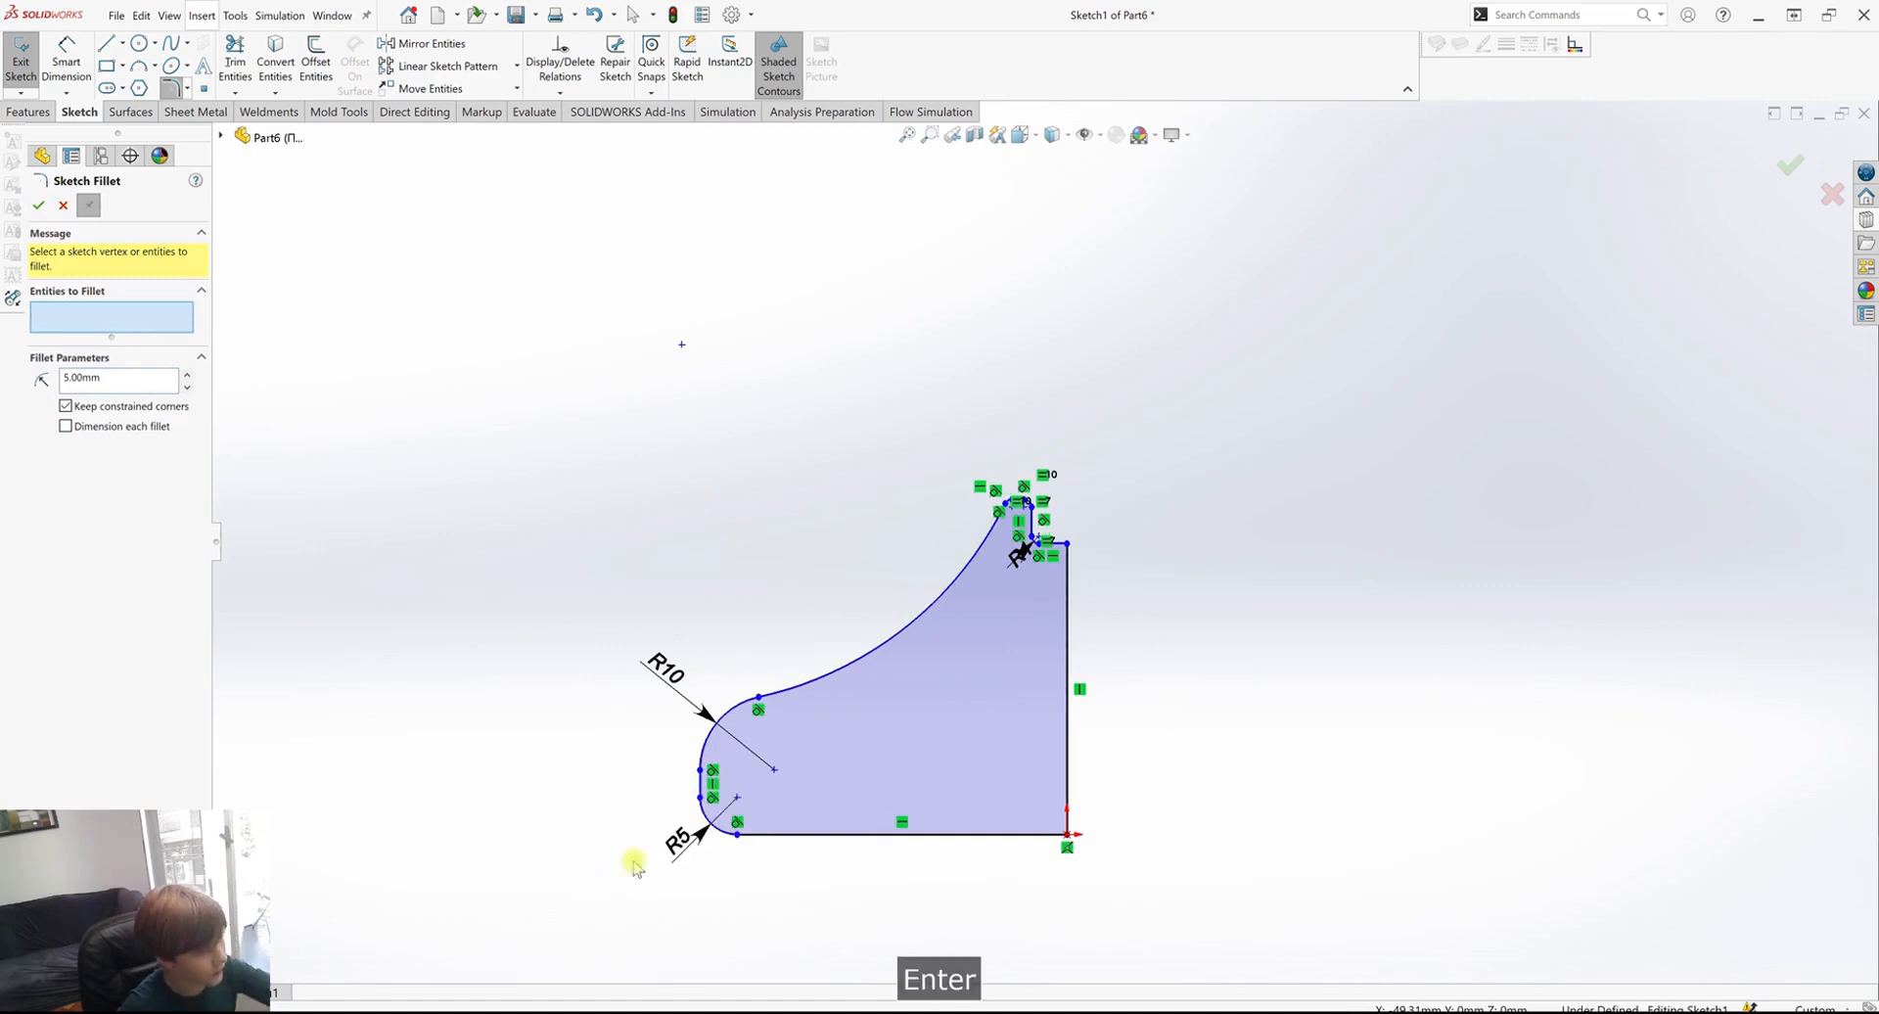
{"action": "left_click", "coordinate": [39, 206]}
{"action": "left_click", "coordinate": [25, 54]}
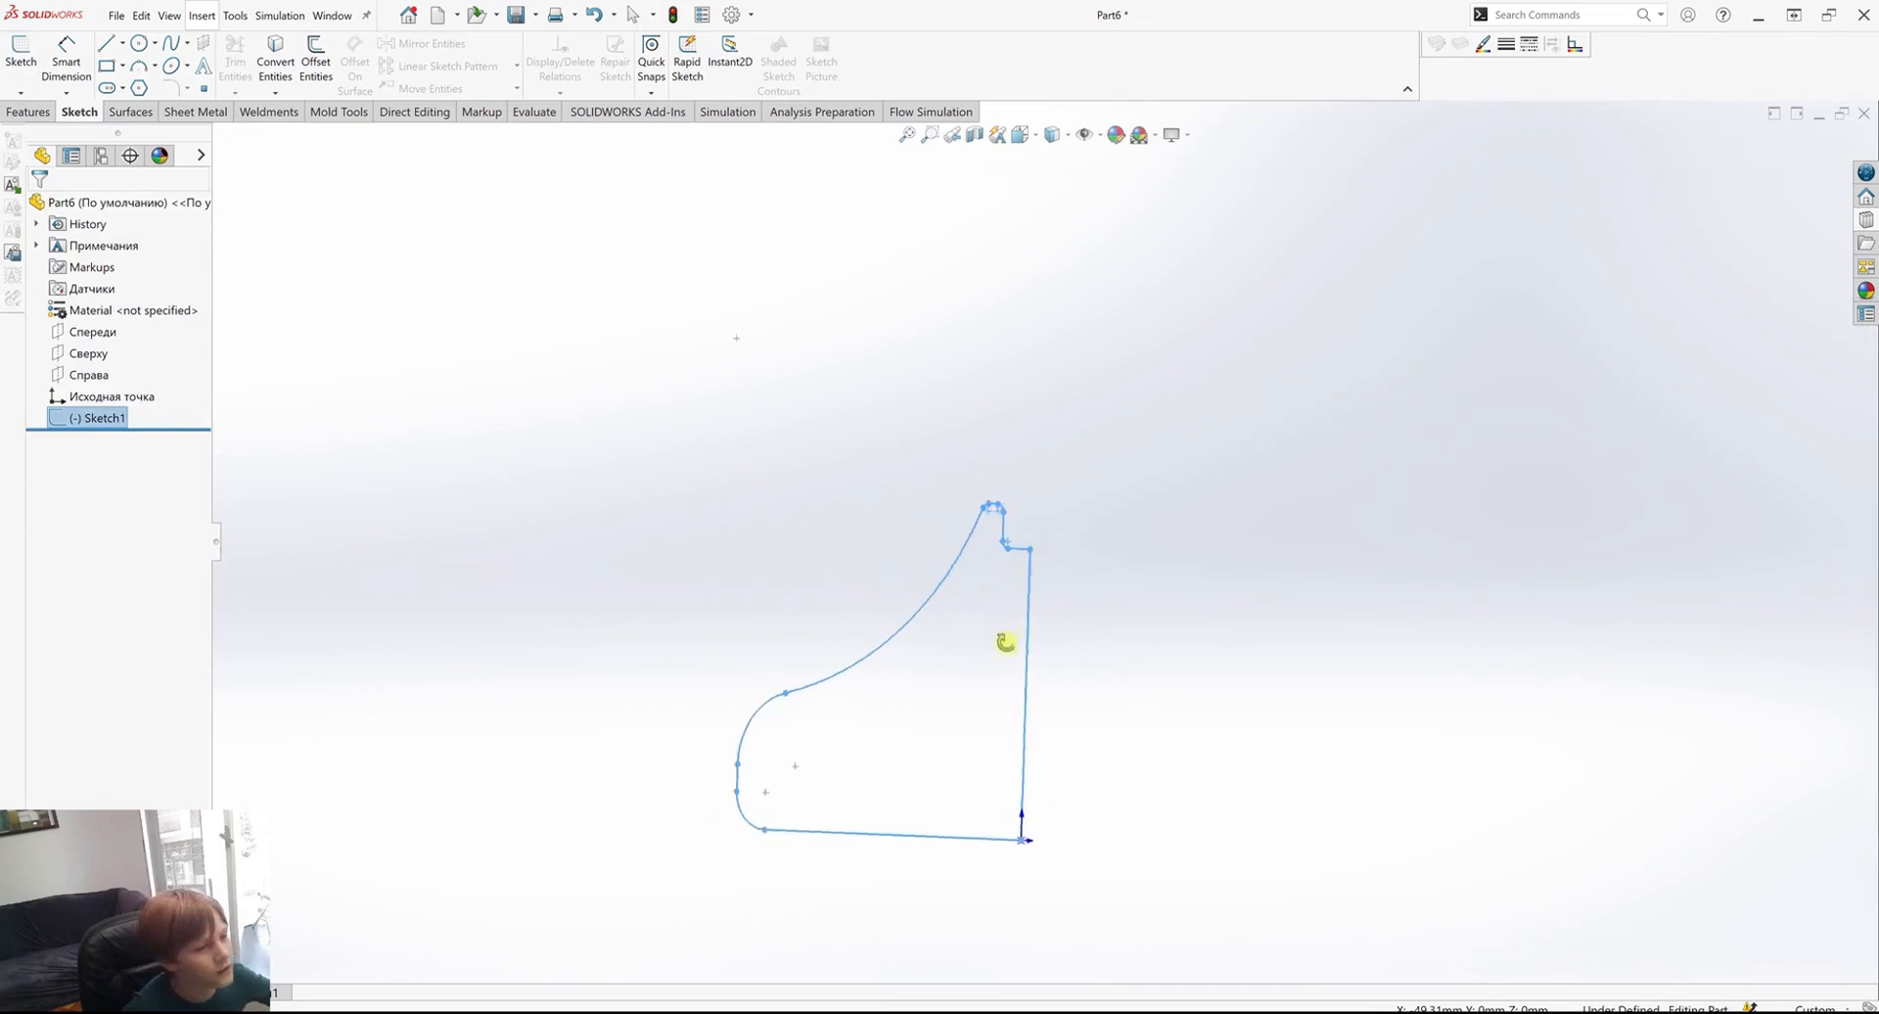
Revolve the closed profile into a solid around the vertical line that rises from the origin.
{"action": "left_click", "coordinate": [28, 112]}
{"action": "left_click", "coordinate": [99, 65]}
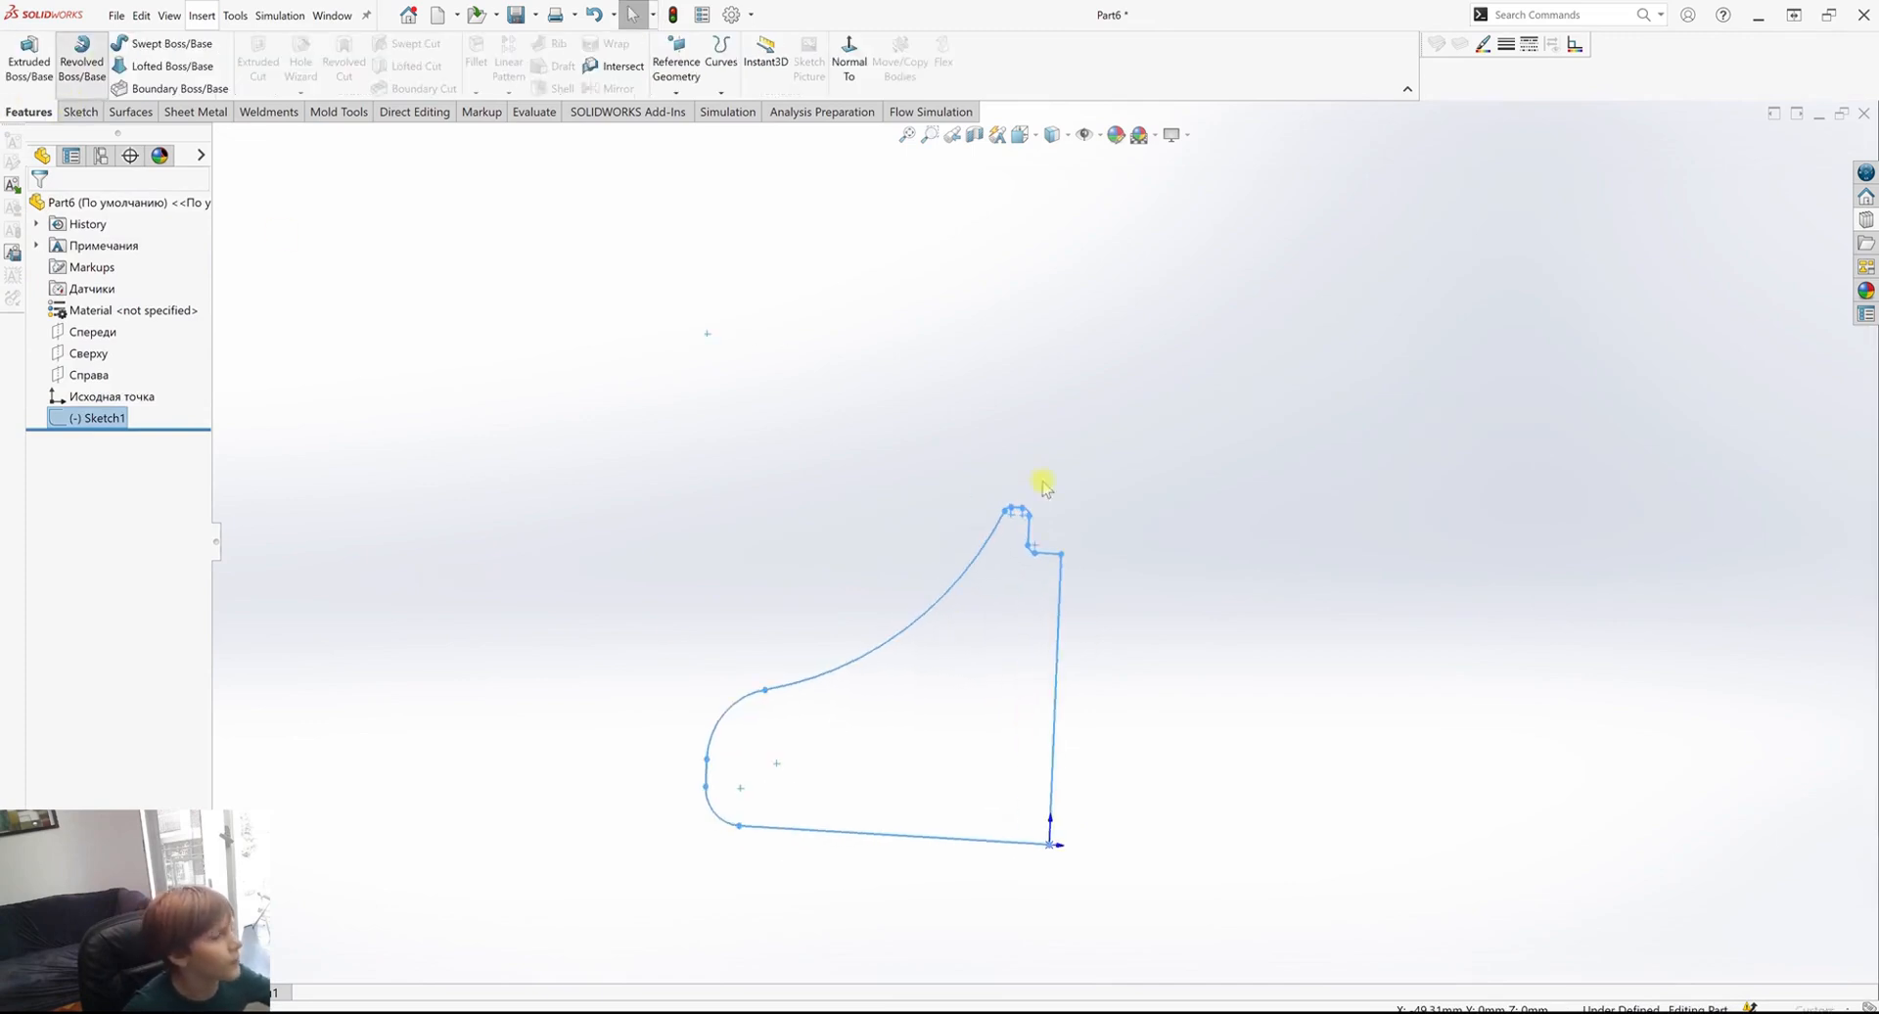
{"action": "left_click", "coordinate": [1064, 578]}
{"action": "mouse_move", "coordinate": [1077, 583]}
{"action": "middle_mouse_down"}
{"action": "mouse_move", "coordinate": [1112, 742]}
{"action": "mouse_move", "coordinate": [1061, 767]}
{"action": "mouse_move", "coordinate": [1341, 538]}
{"action": "mouse_move", "coordinate": [1220, 713]}
{"action": "middle_mouse_up"}
{"action": "key", "text": "Return"}
{"action": "mouse_move", "coordinate": [1154, 524]}
{"action": "middle_mouse_down"}
{"action": "mouse_move", "coordinate": [1103, 815]}
{"action": "mouse_move", "coordinate": [1149, 629]}
{"action": "mouse_move", "coordinate": [948, 663]}
{"action": "mouse_move", "coordinate": [914, 767]}
{"action": "mouse_move", "coordinate": [930, 740]}
{"action": "middle_mouse_up"}
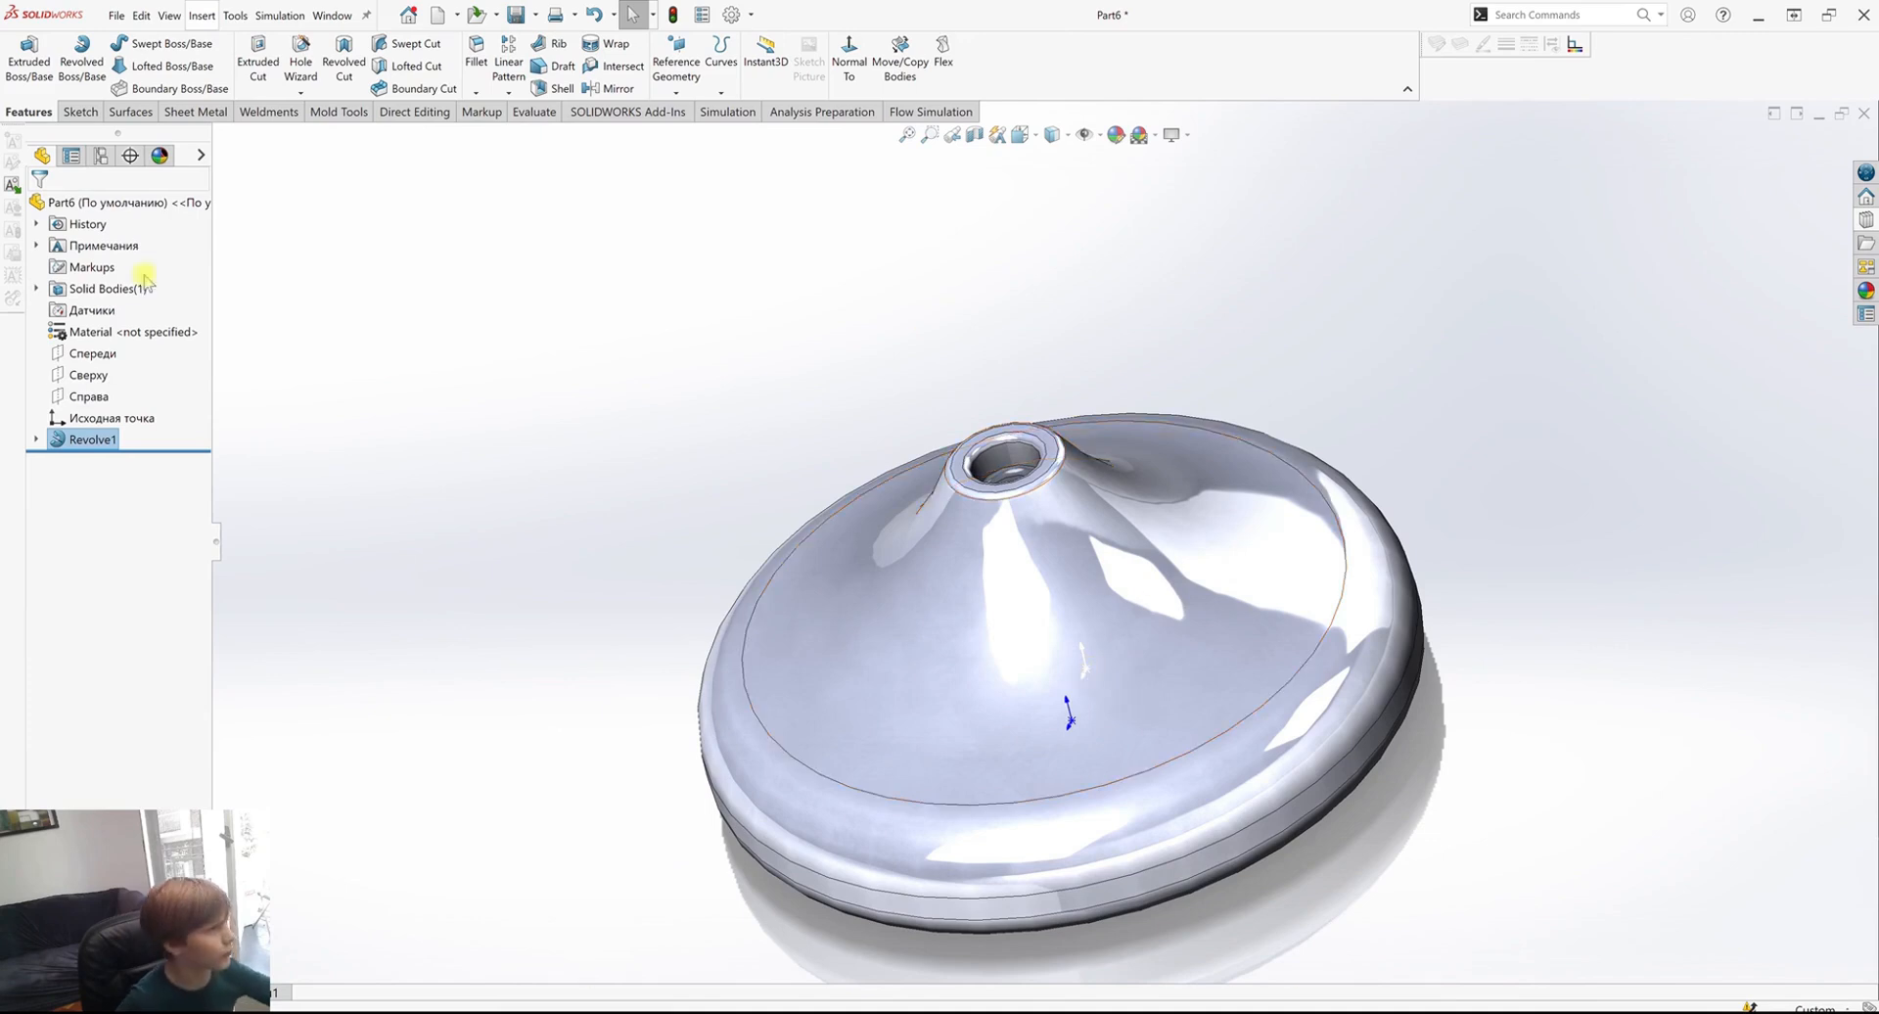
On the Сверху plane, sketch a construction circle centred on the origin with a radius of about 33 mm.
{"action": "left_click", "coordinate": [76, 375]}
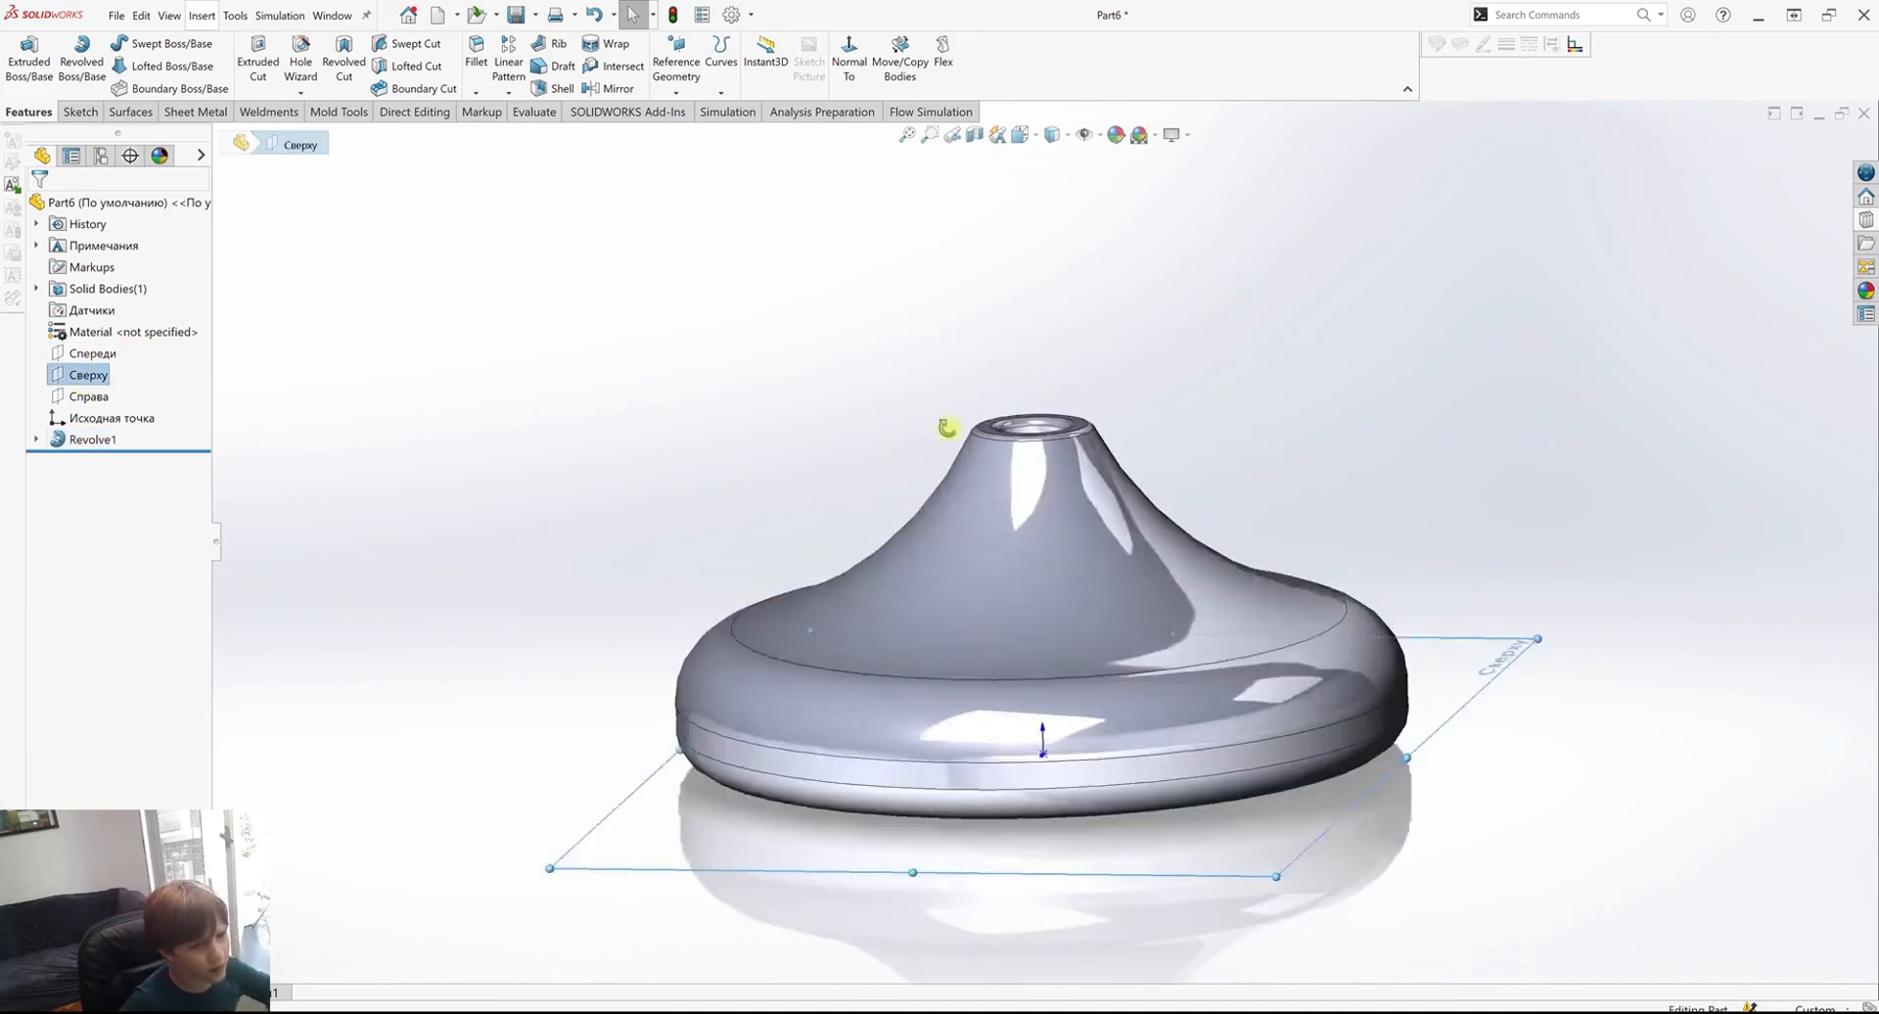
{"action": "right_click", "coordinate": [74, 378]}
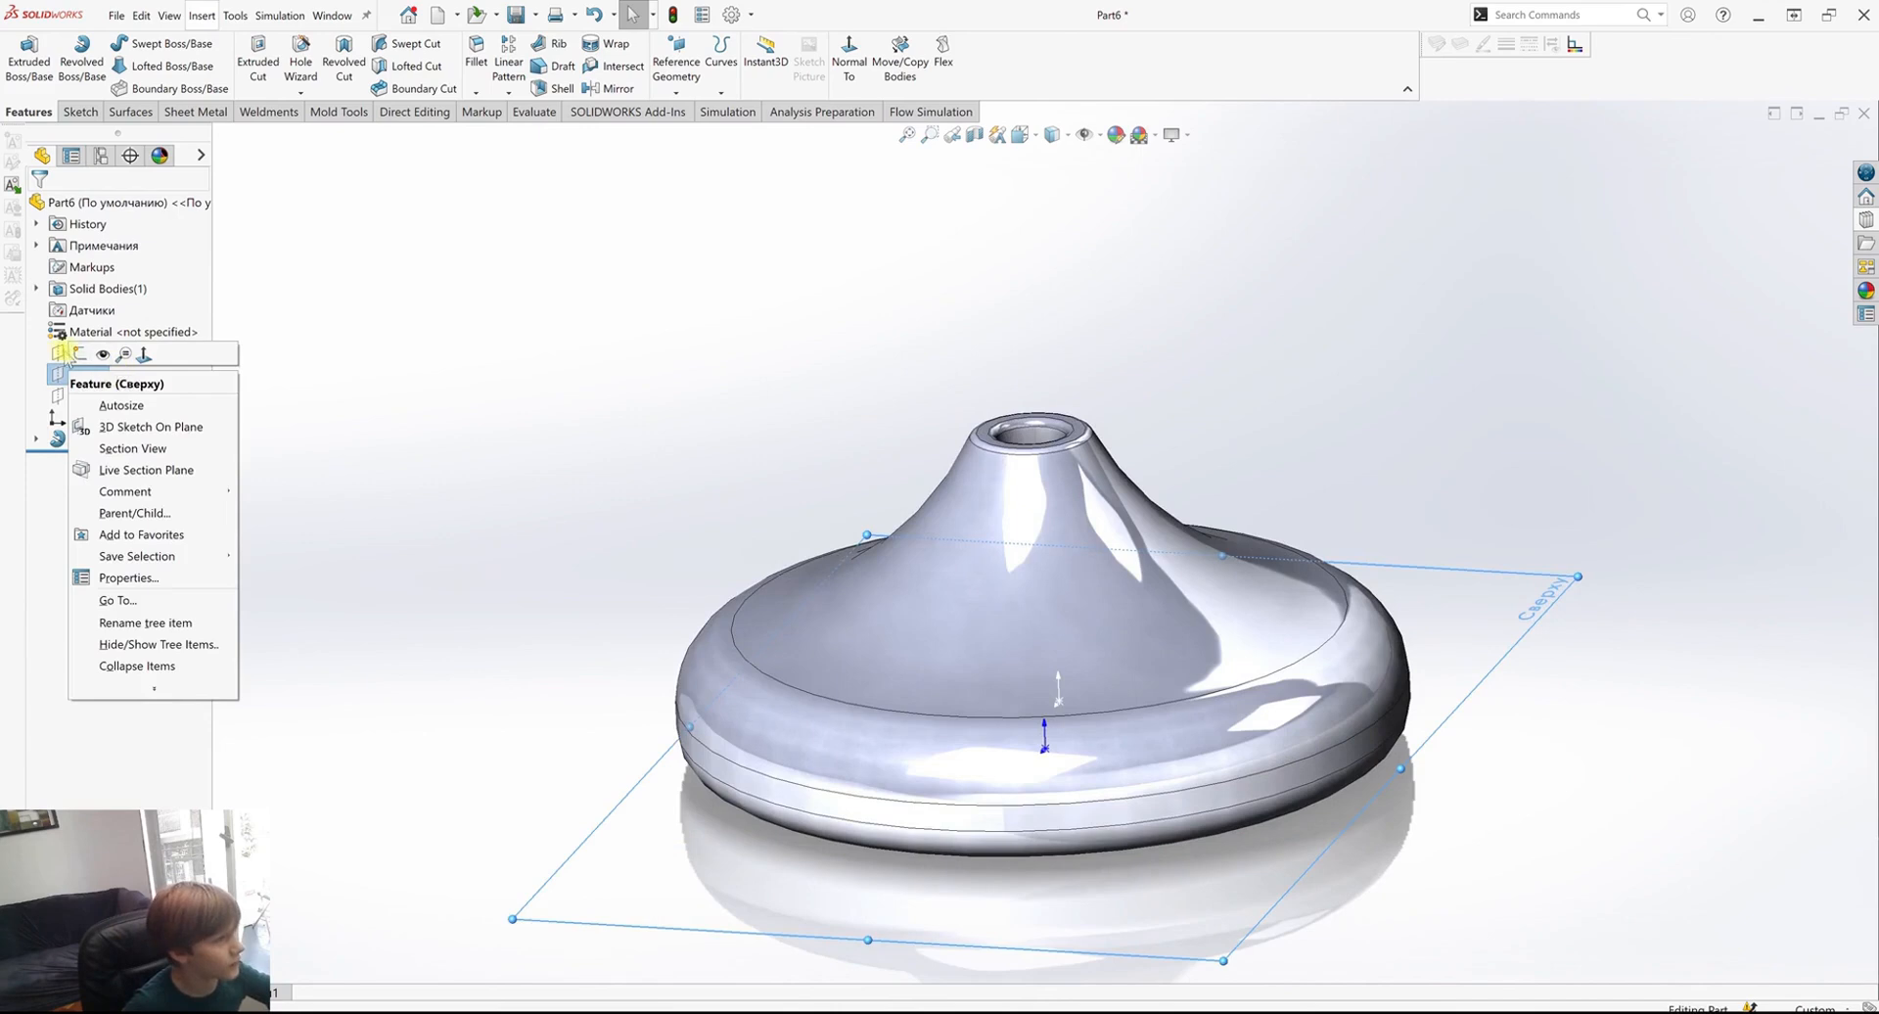
{"action": "left_click", "coordinate": [58, 352]}
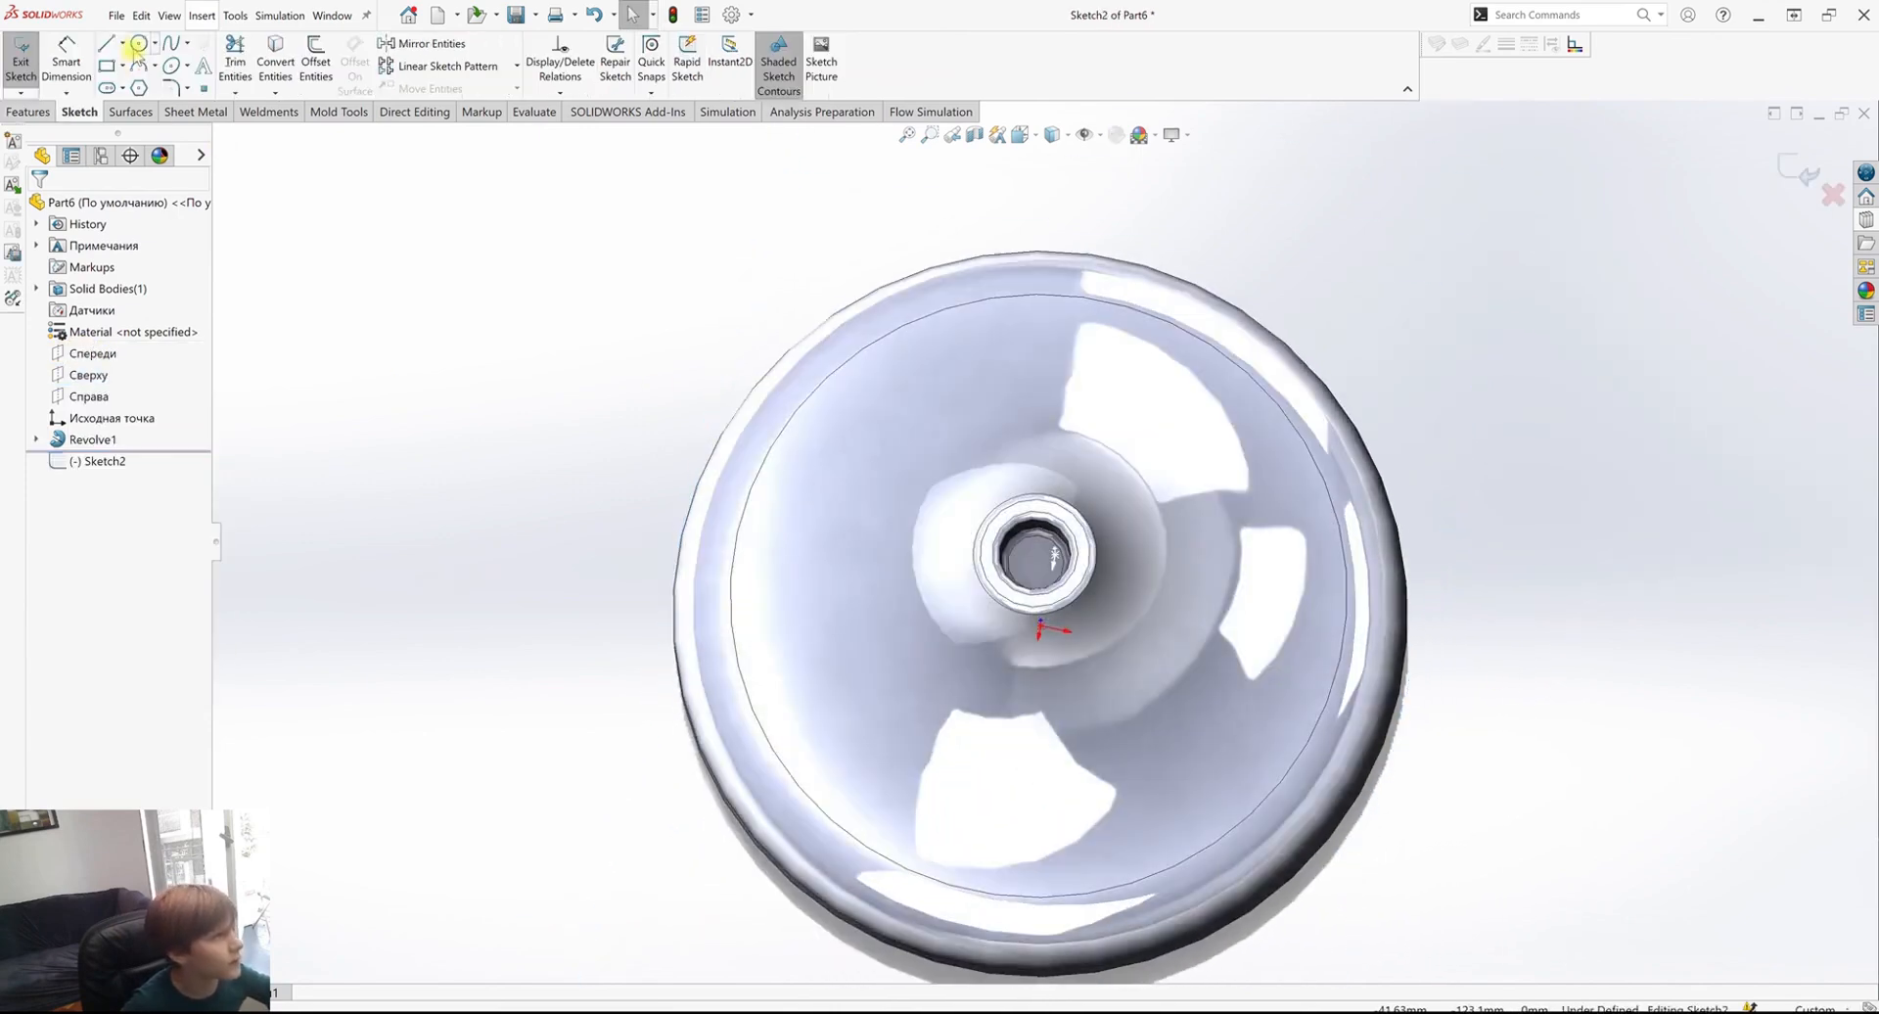
{"action": "left_click", "coordinate": [138, 44]}
{"action": "left_click", "coordinate": [1040, 625]}
{"action": "left_click", "coordinate": [1252, 505]}
{"action": "middle_click_drag", "start_coordinate": [1252, 505], "coordinate": [1393, 620]}
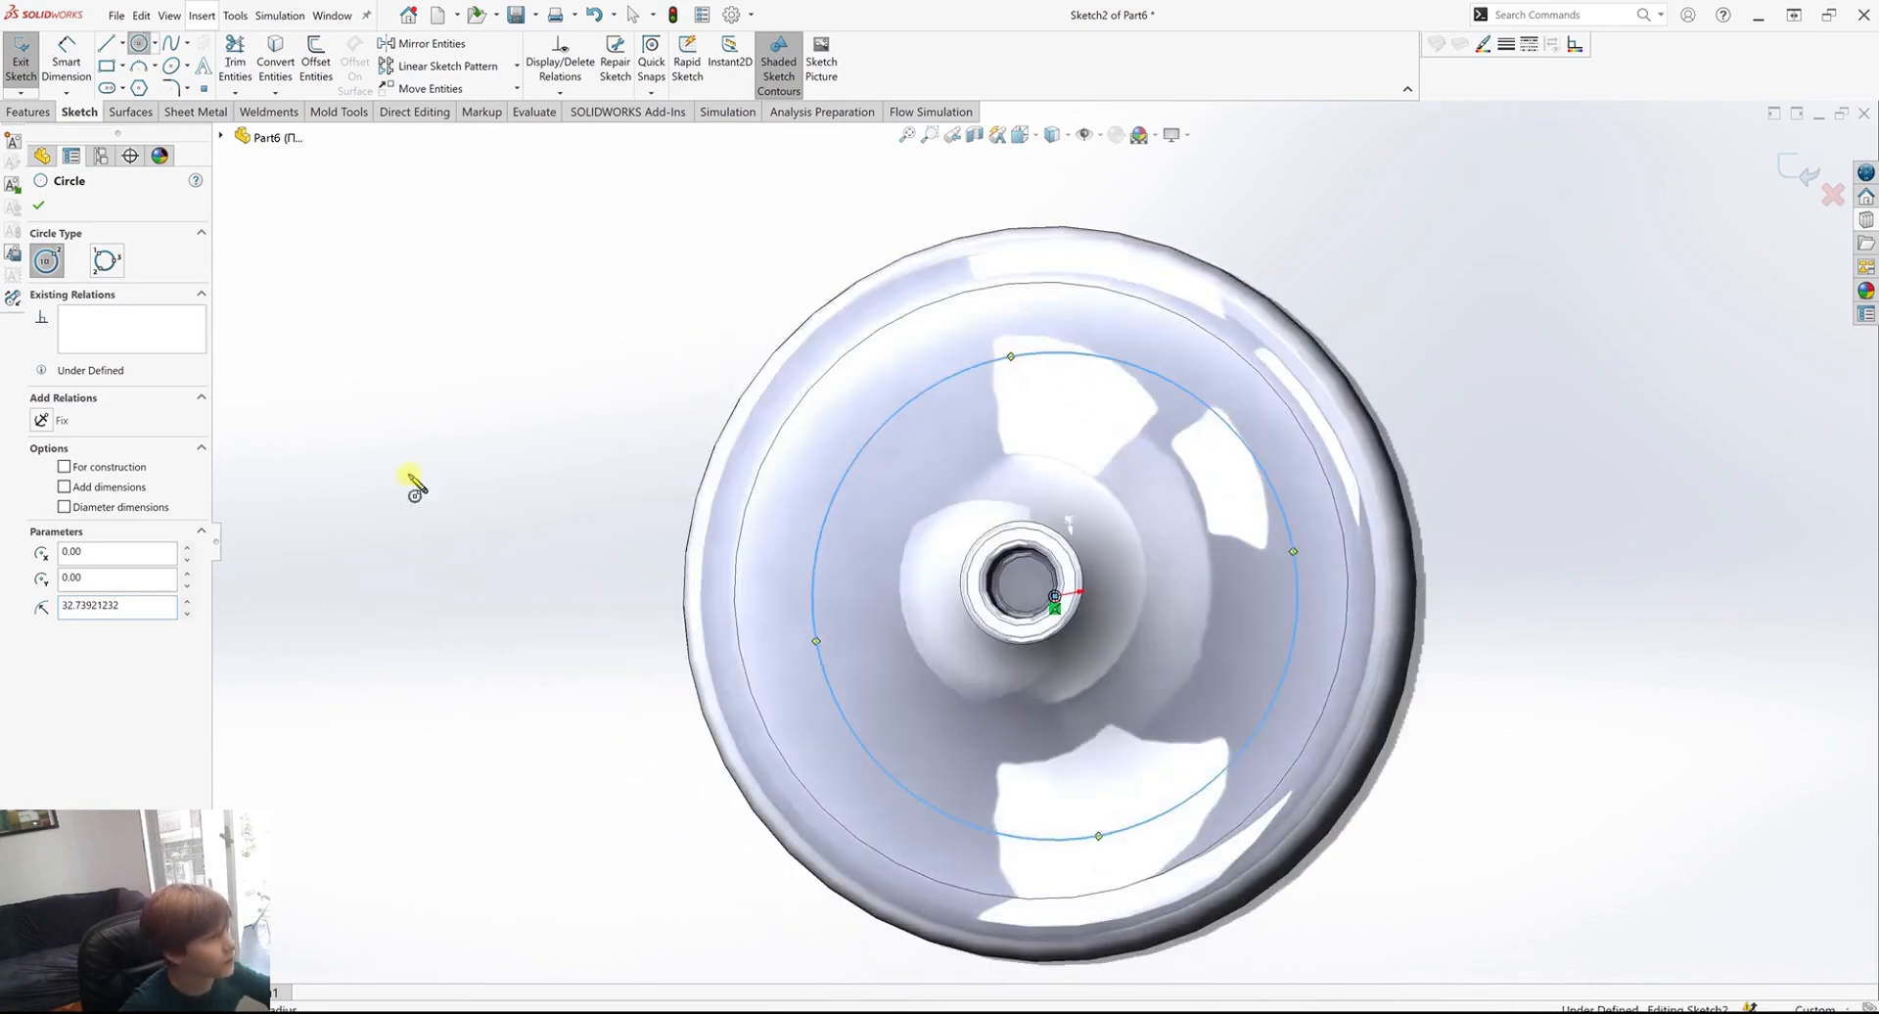
{"action": "left_click", "coordinate": [94, 469]}
{"action": "right_click", "coordinate": [599, 417]}
{"action": "left_click", "coordinate": [646, 420]}
{"action": "middle_click_drag", "start_coordinate": [1341, 576], "coordinate": [1439, 617]}
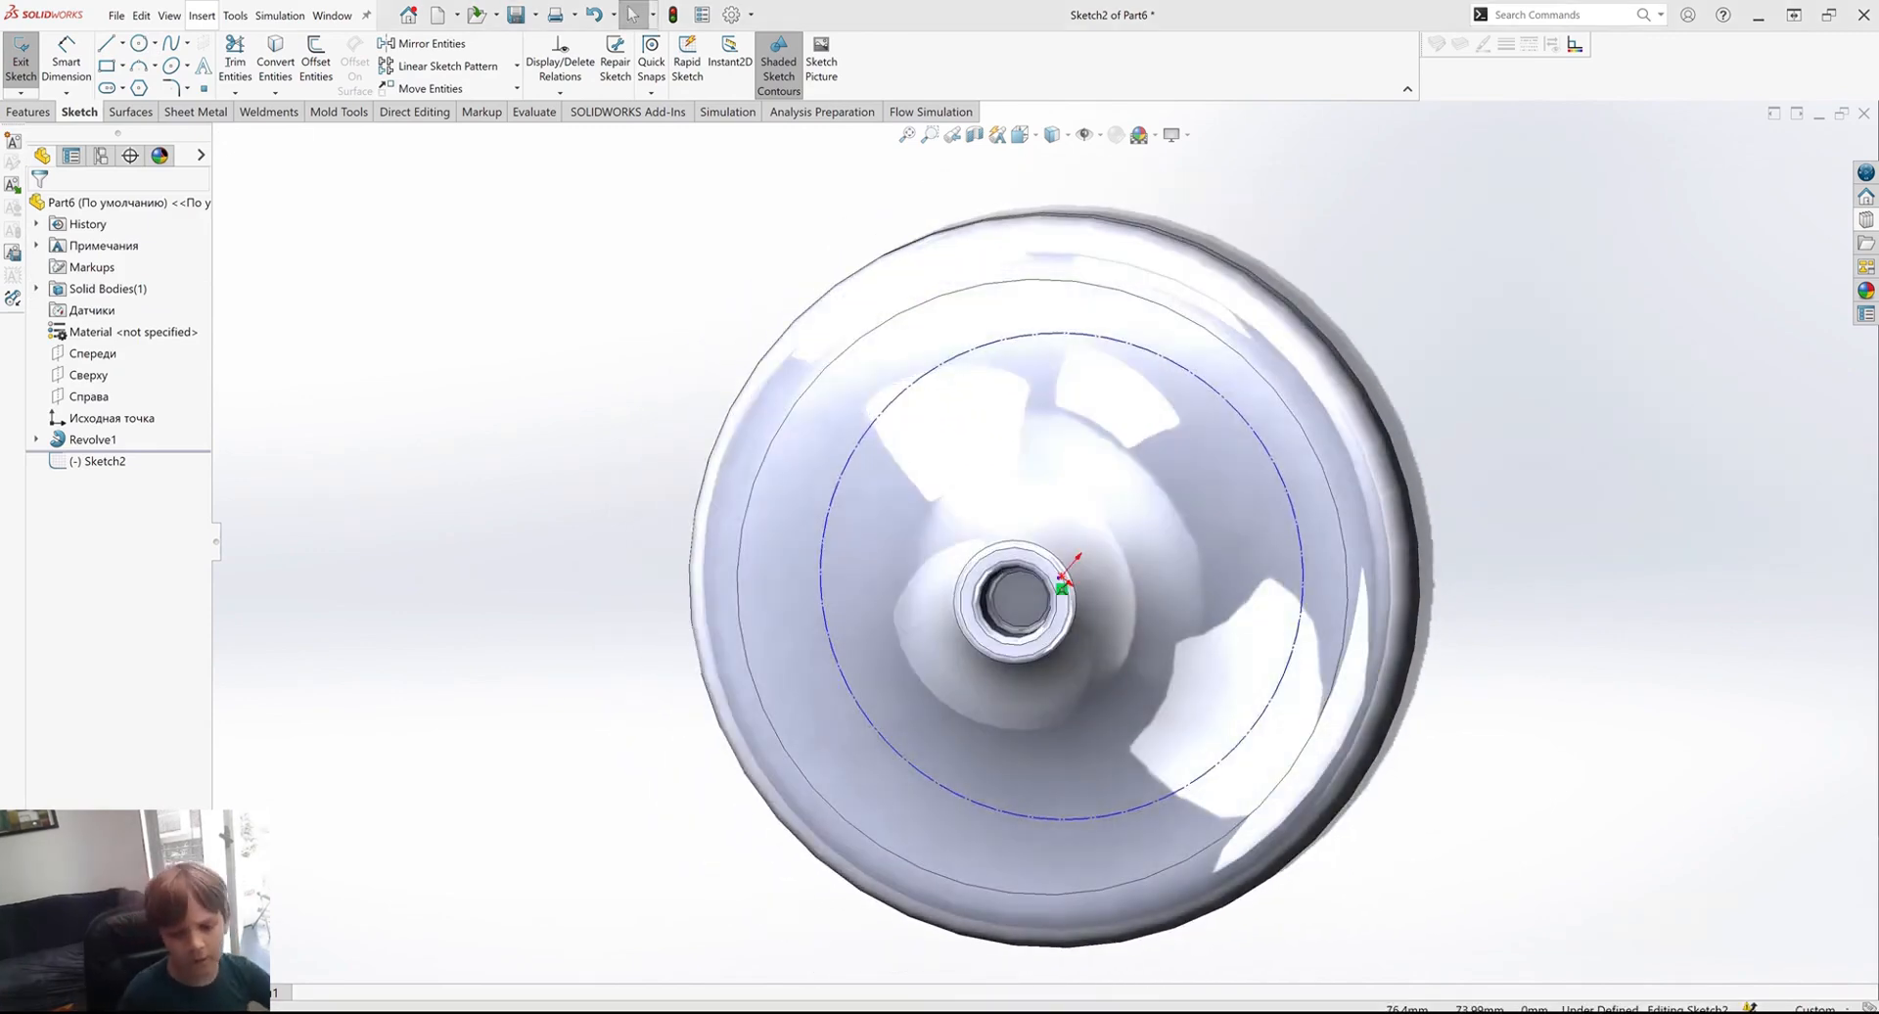
Add the sketch text "Hello modellers" along the construction circle.
{"action": "left_click", "coordinate": [196, 64]}
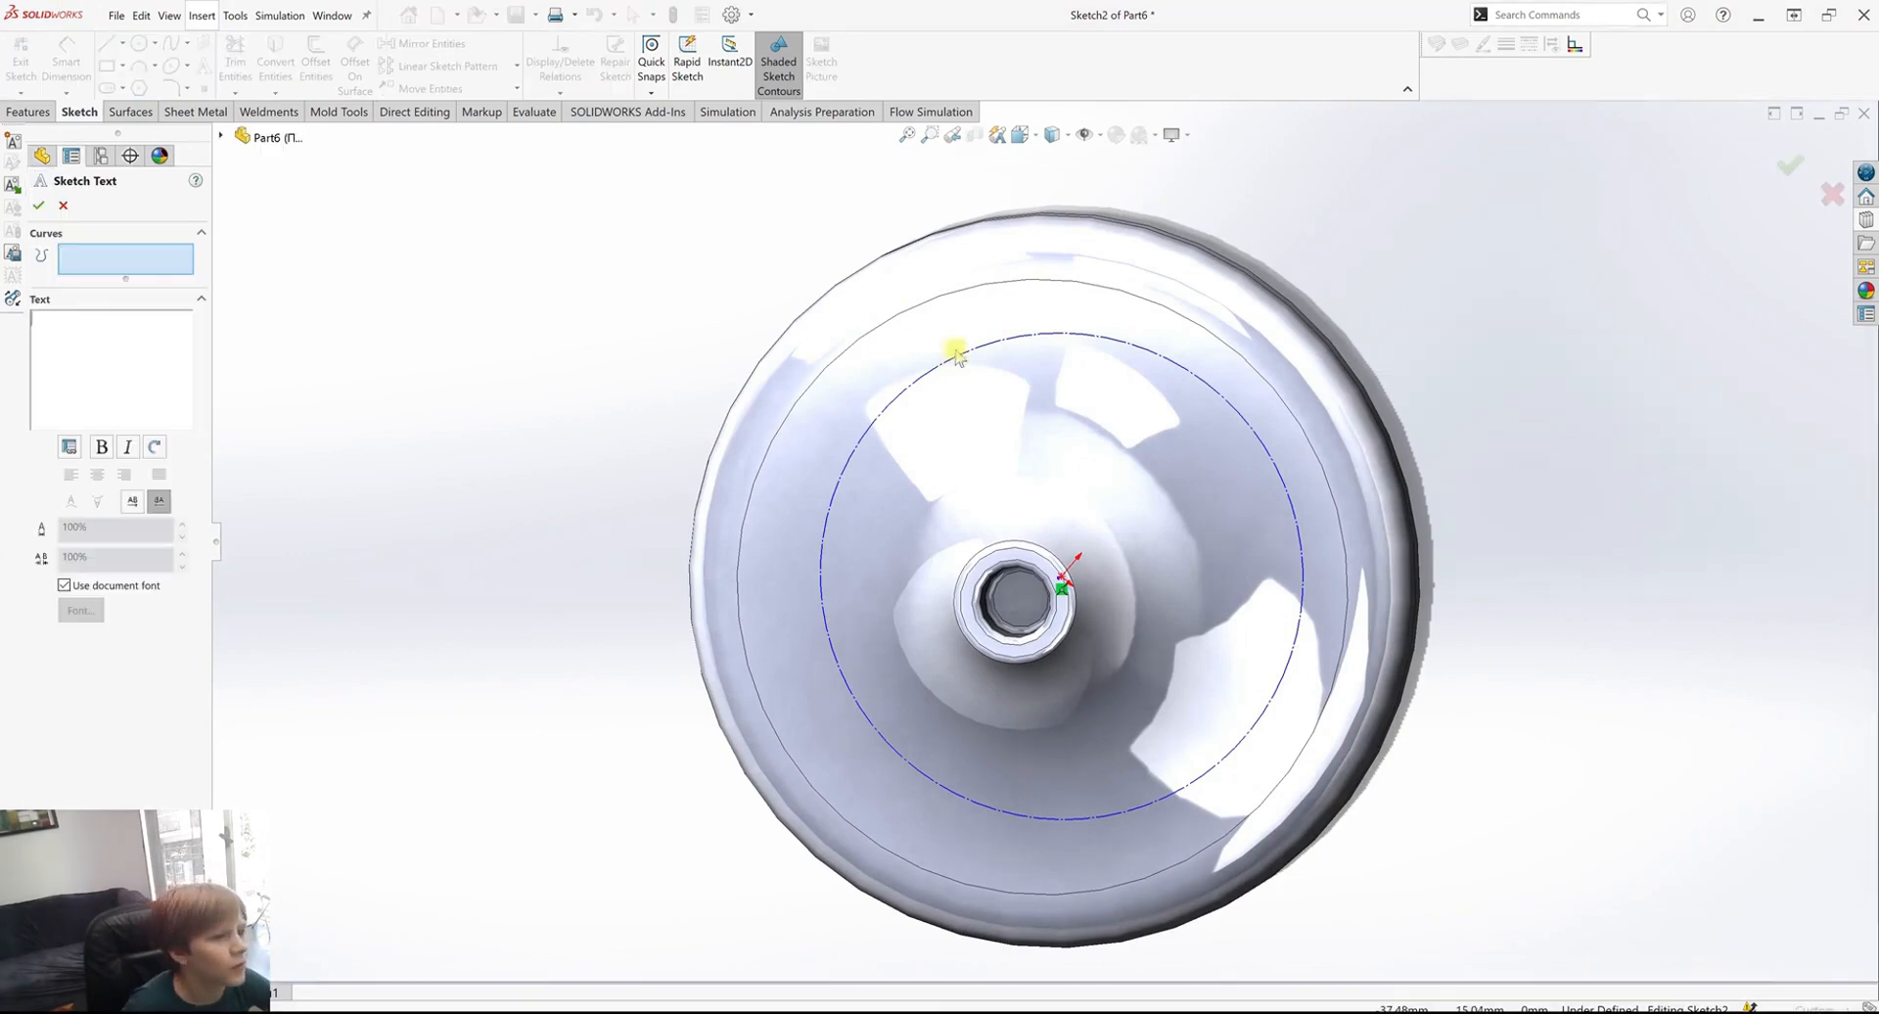
{"action": "left_click", "coordinate": [863, 433]}
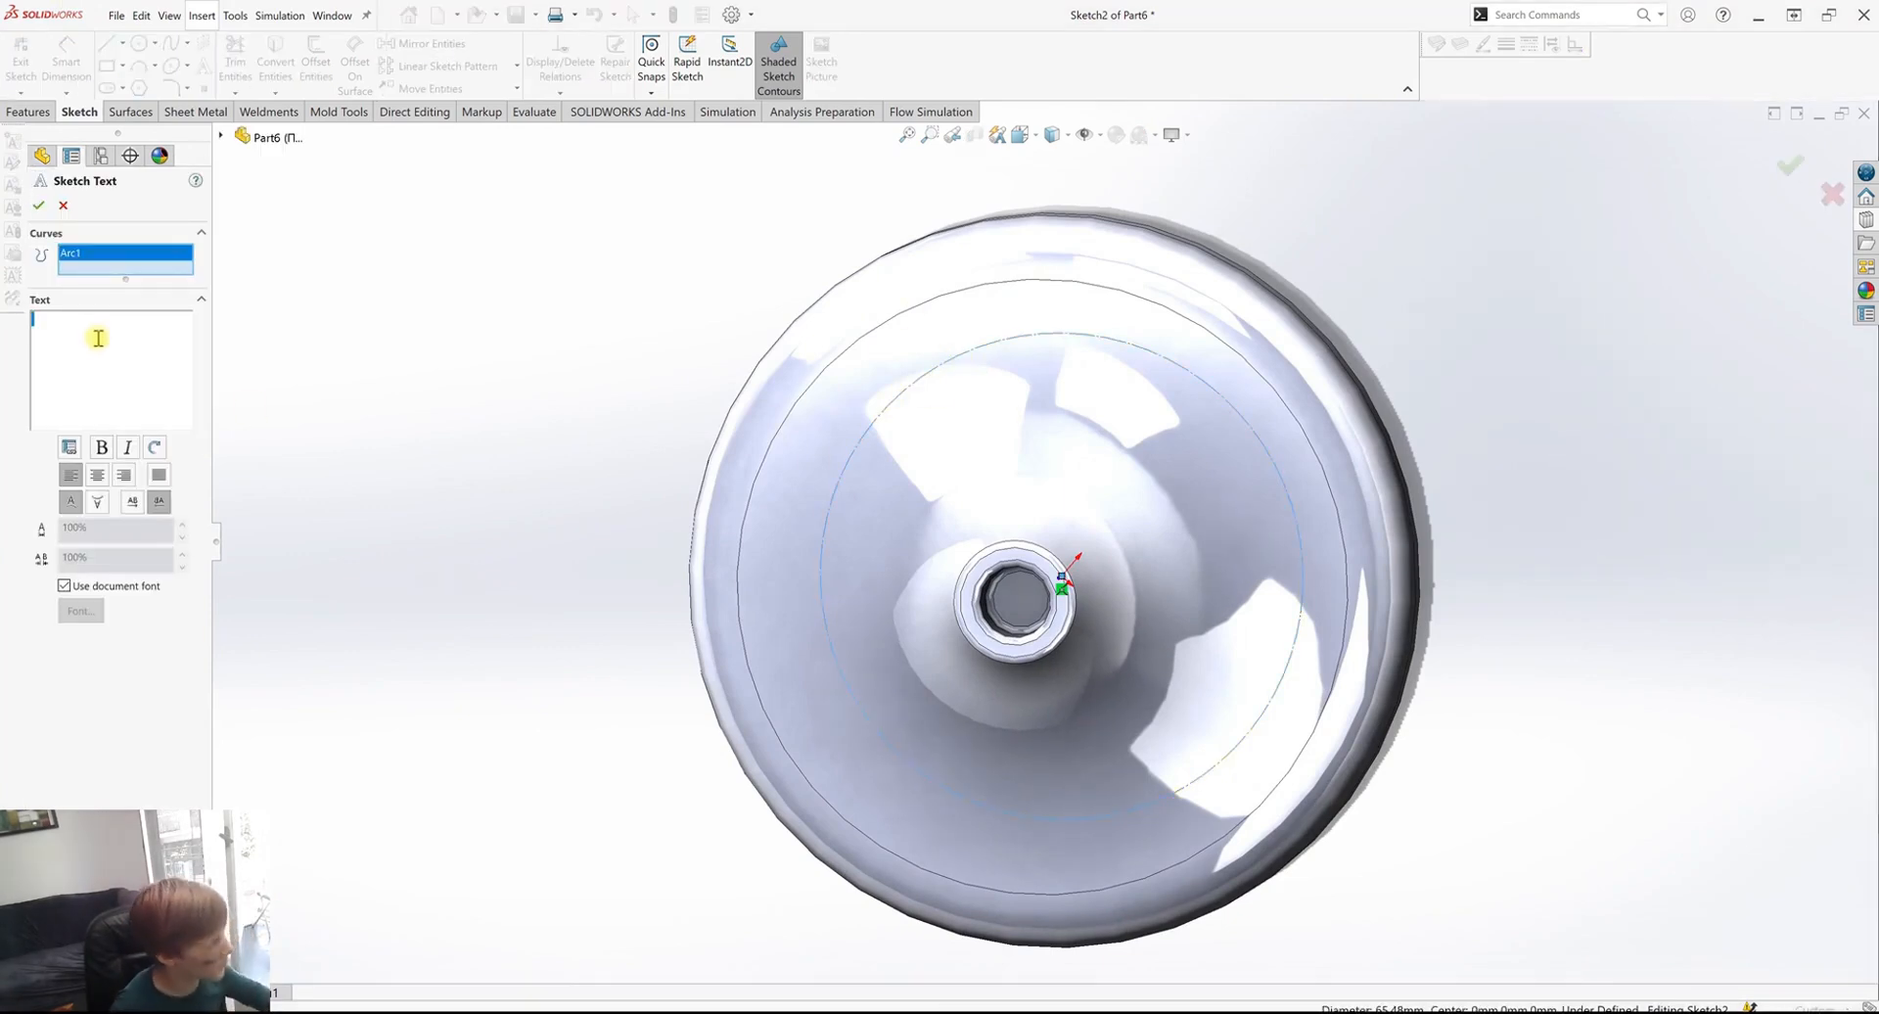
{"action": "type", "text": "H"}
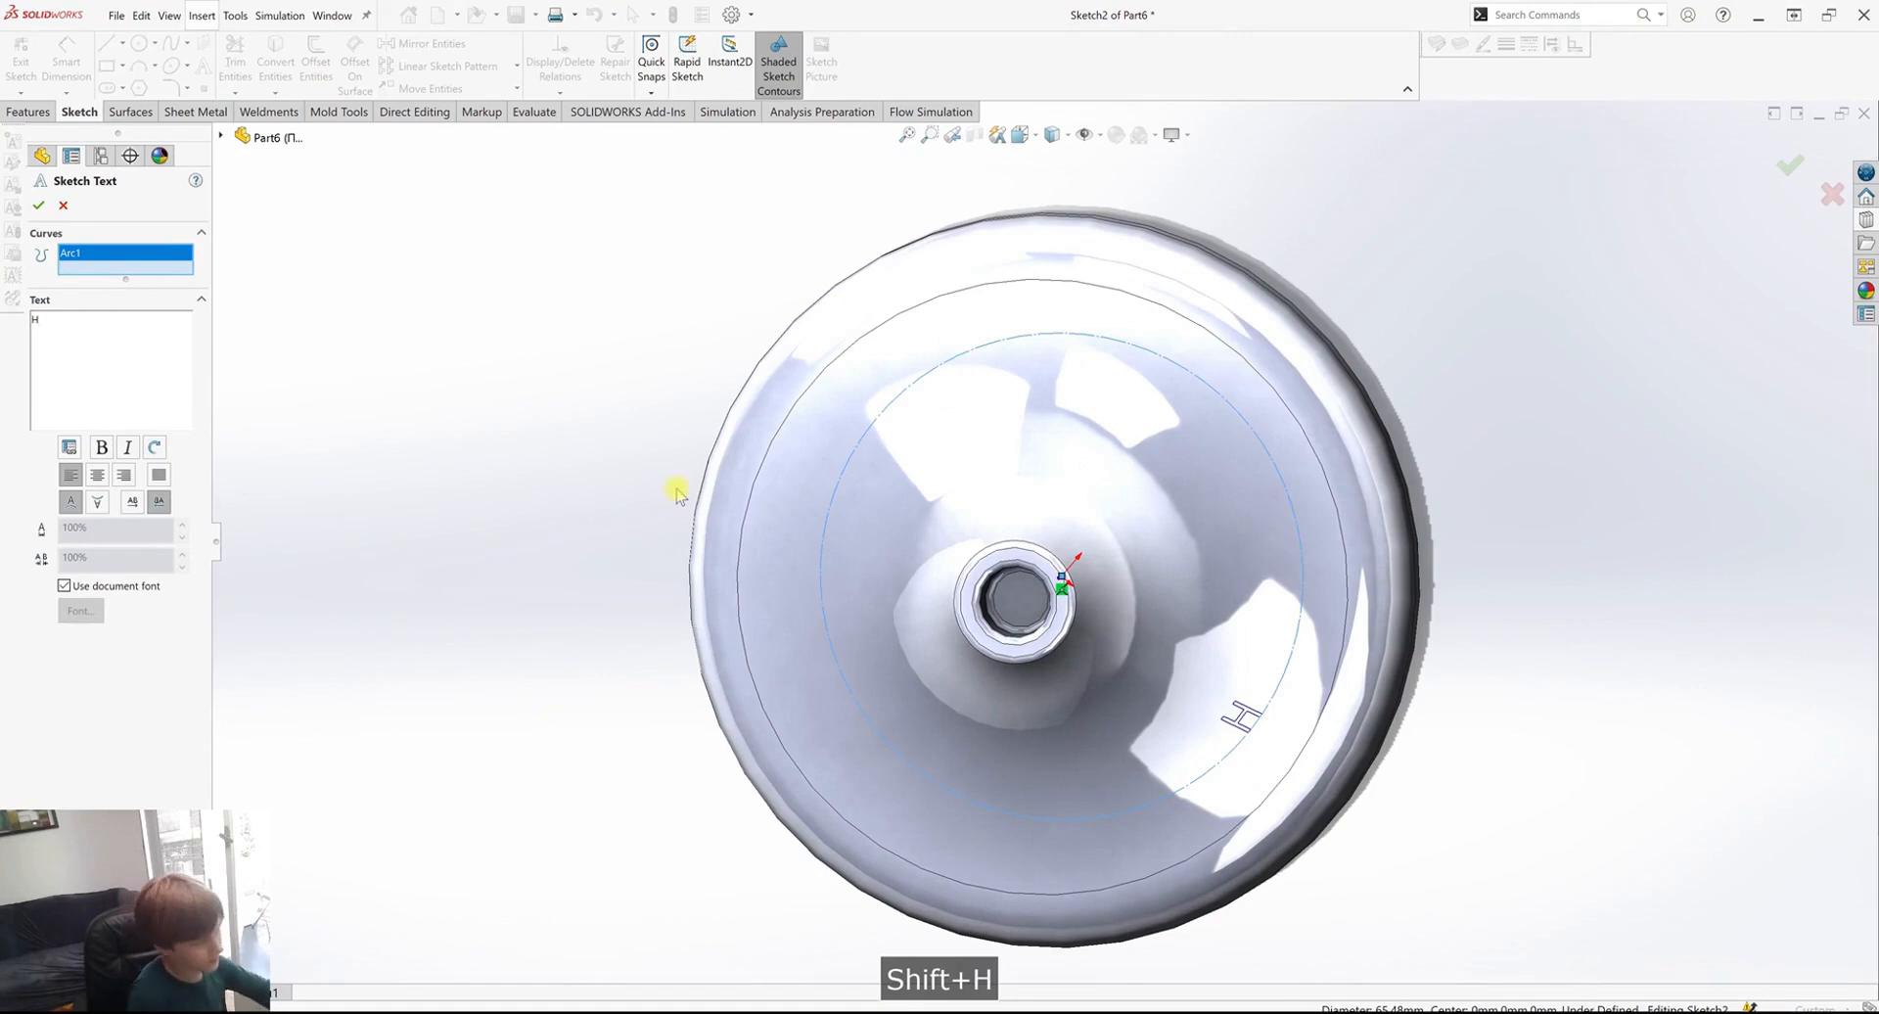
{"action": "key", "text": "BackSpace"}
{"action": "type", "text": "Hello "}
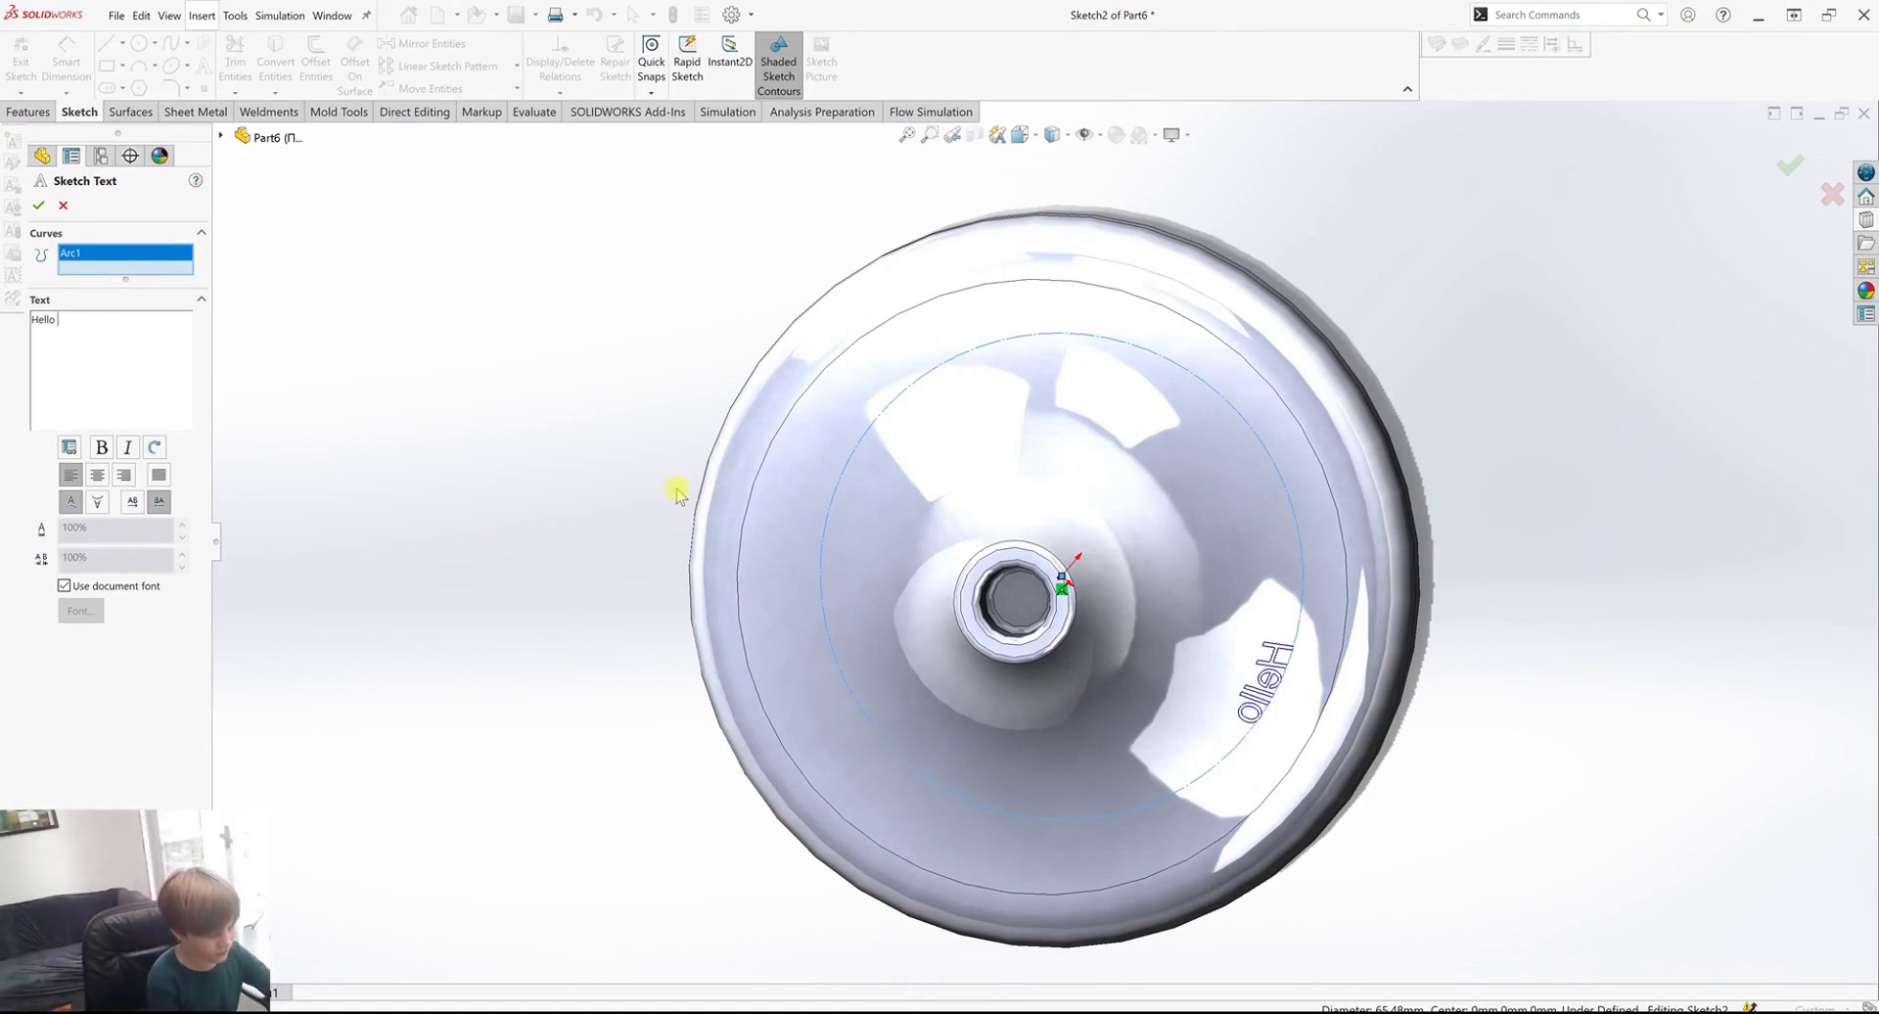
{"action": "type", "text": "modellers"}
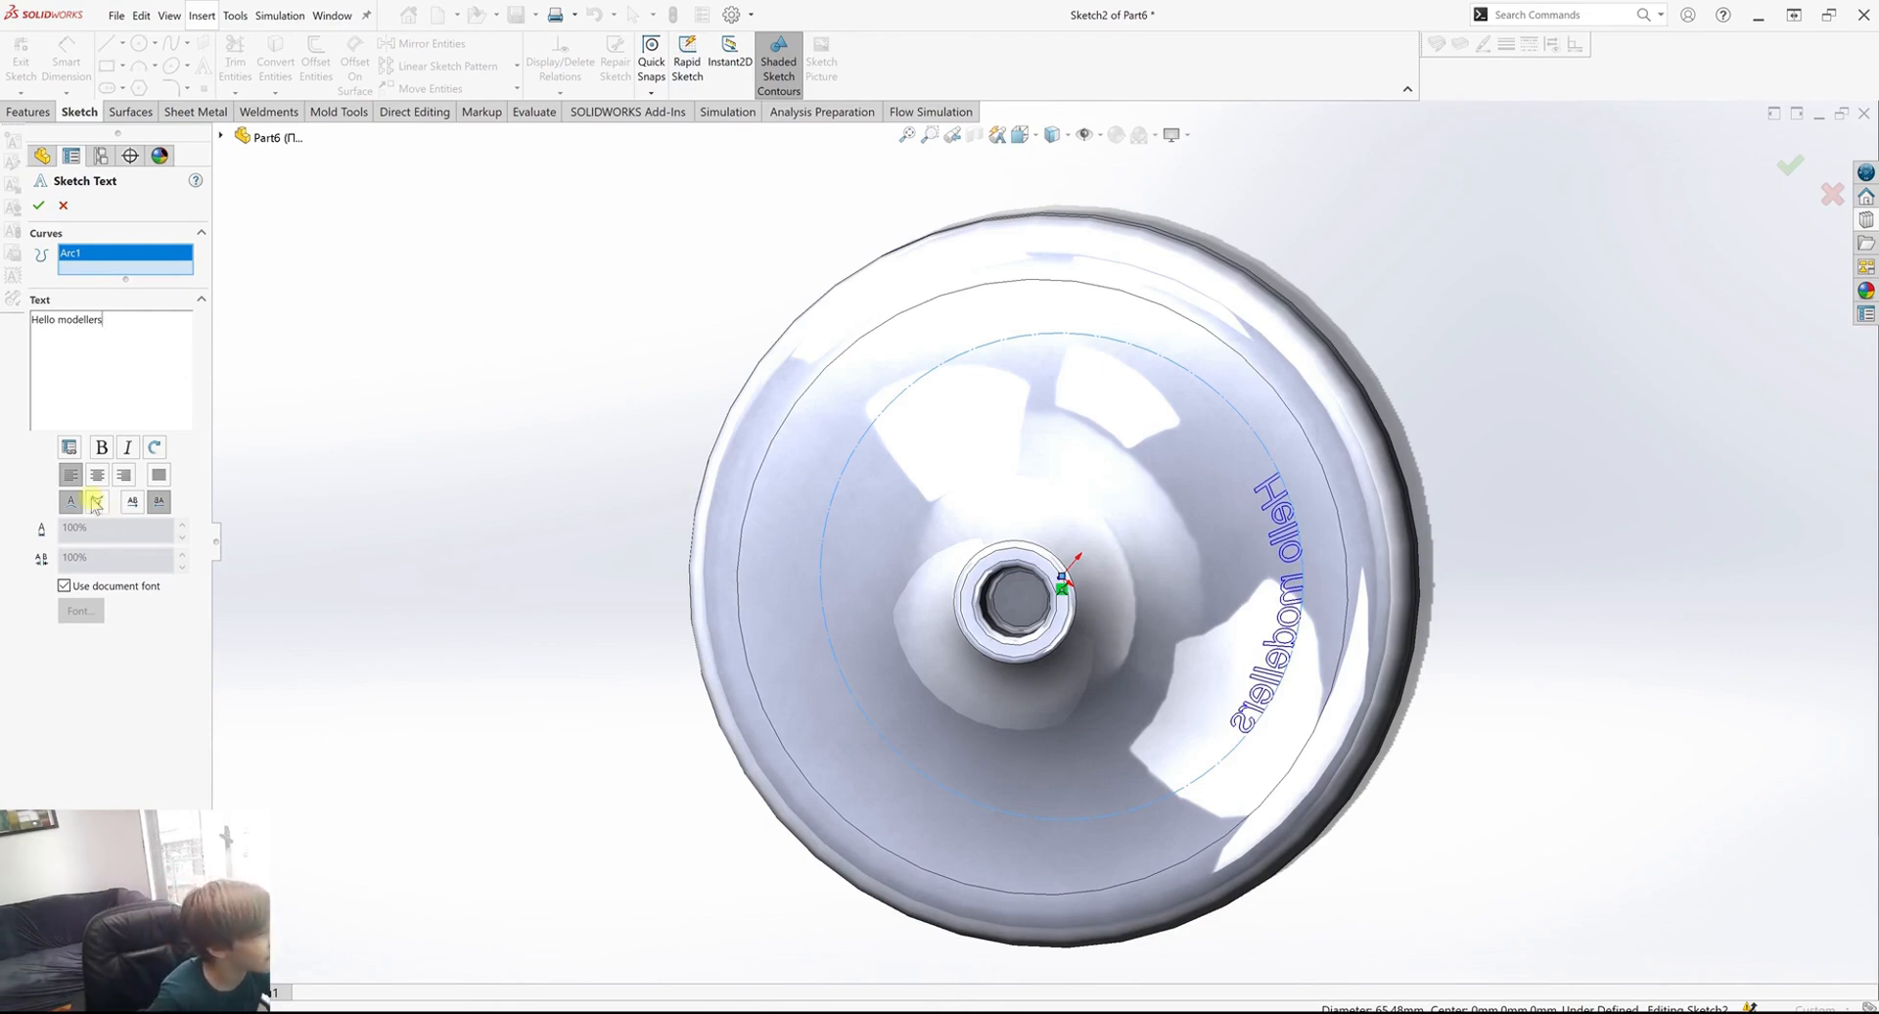
Turn off the document font for the sketch text and set its height to 72 points.
{"action": "left_click", "coordinate": [65, 585]}
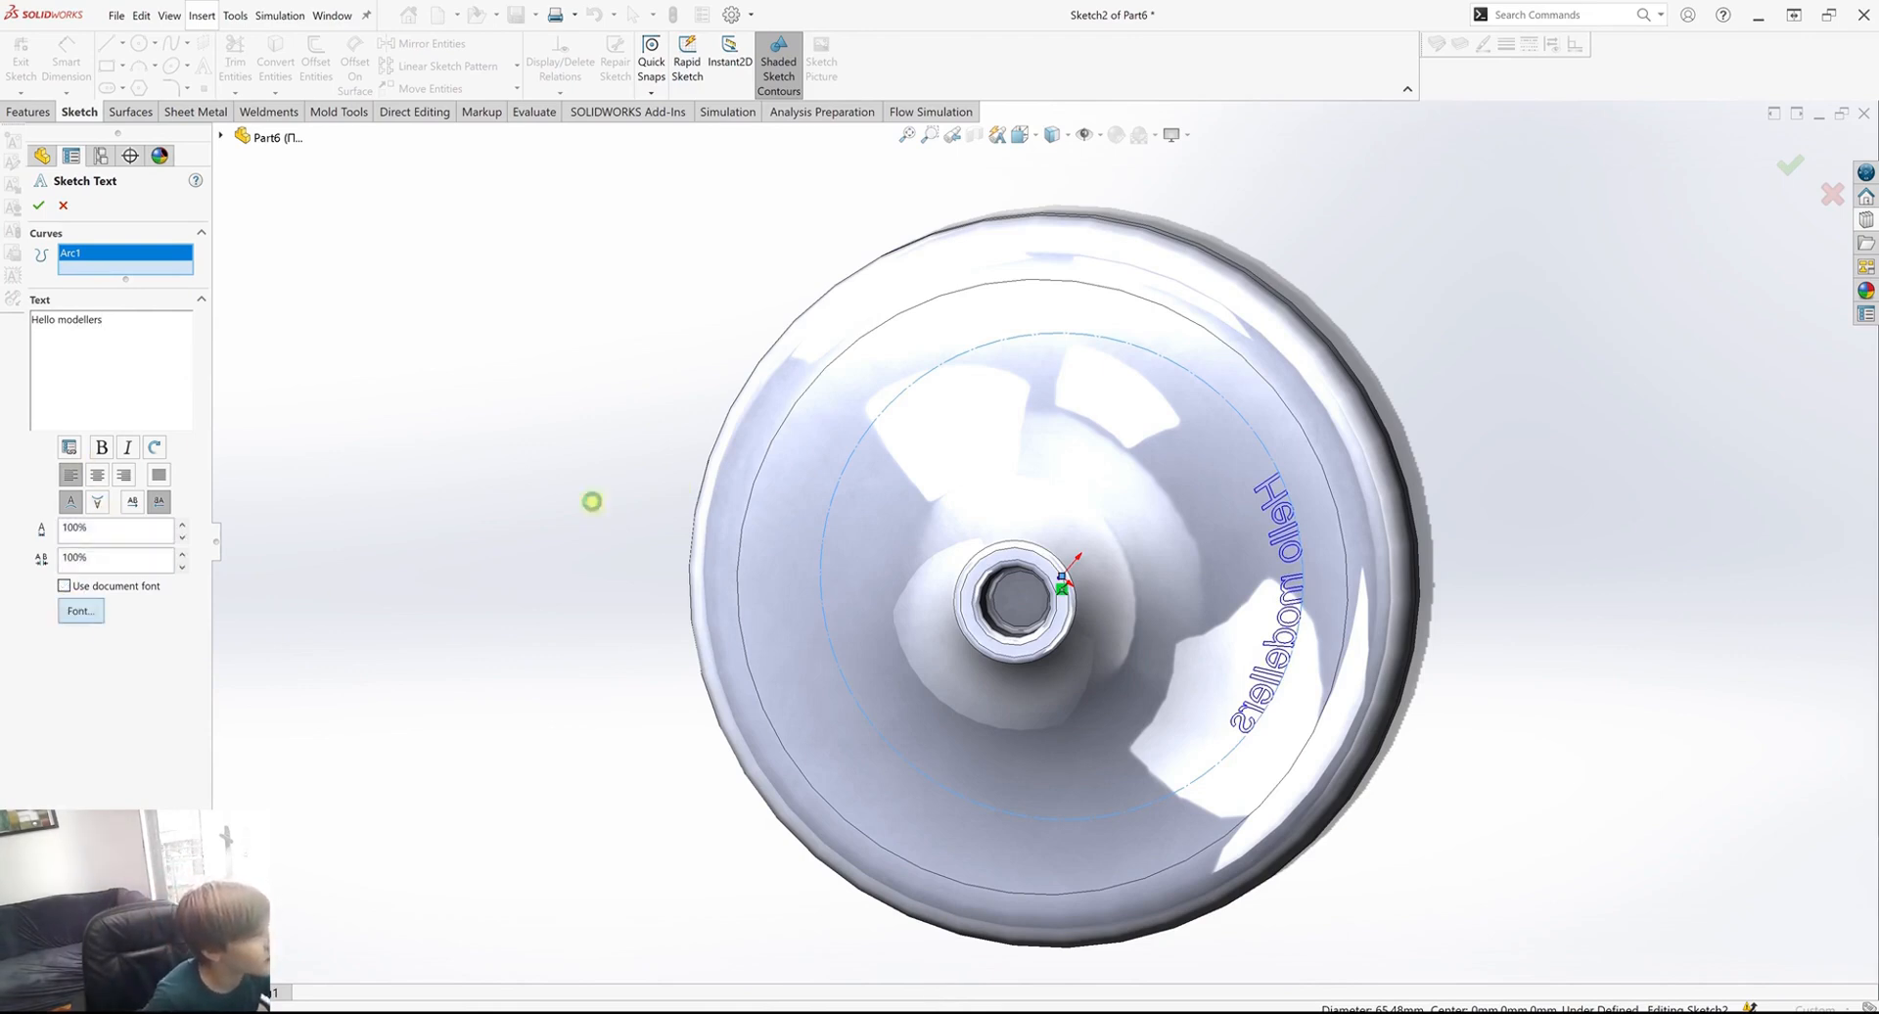
{"action": "left_click", "coordinate": [80, 611]}
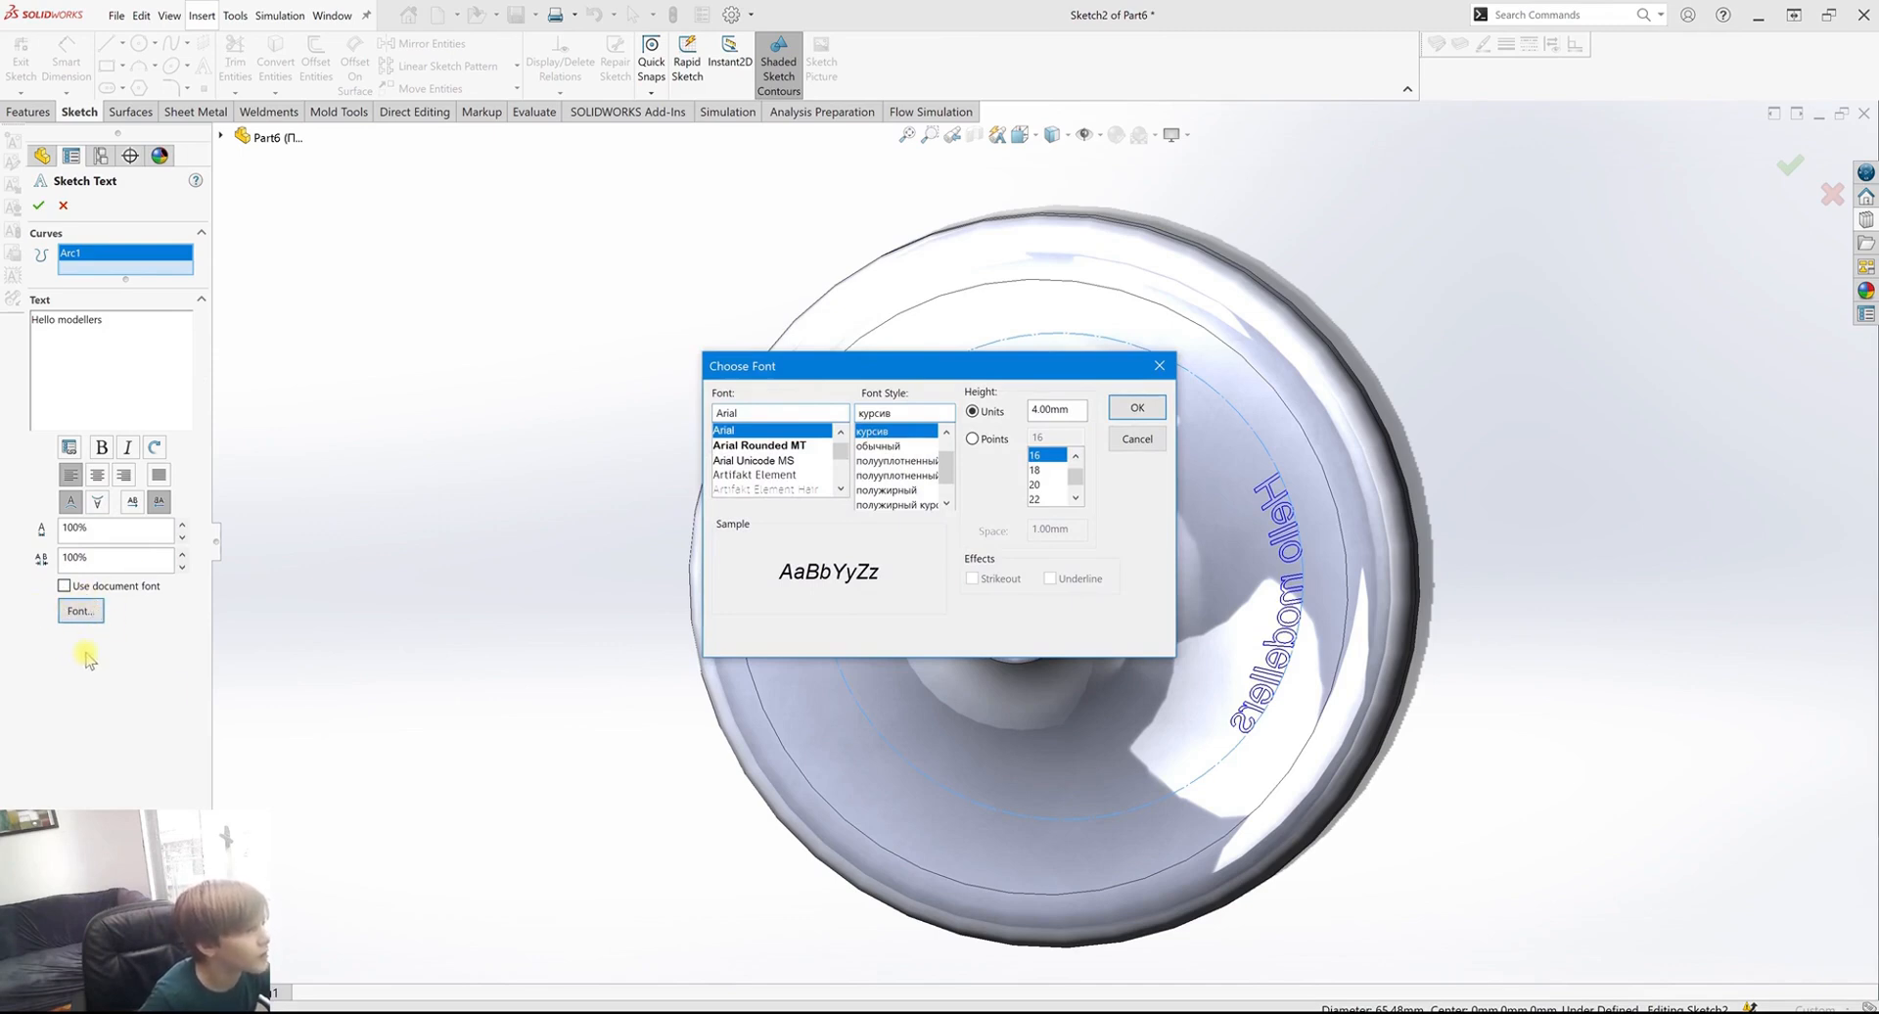
{"action": "left_click", "coordinate": [992, 440]}
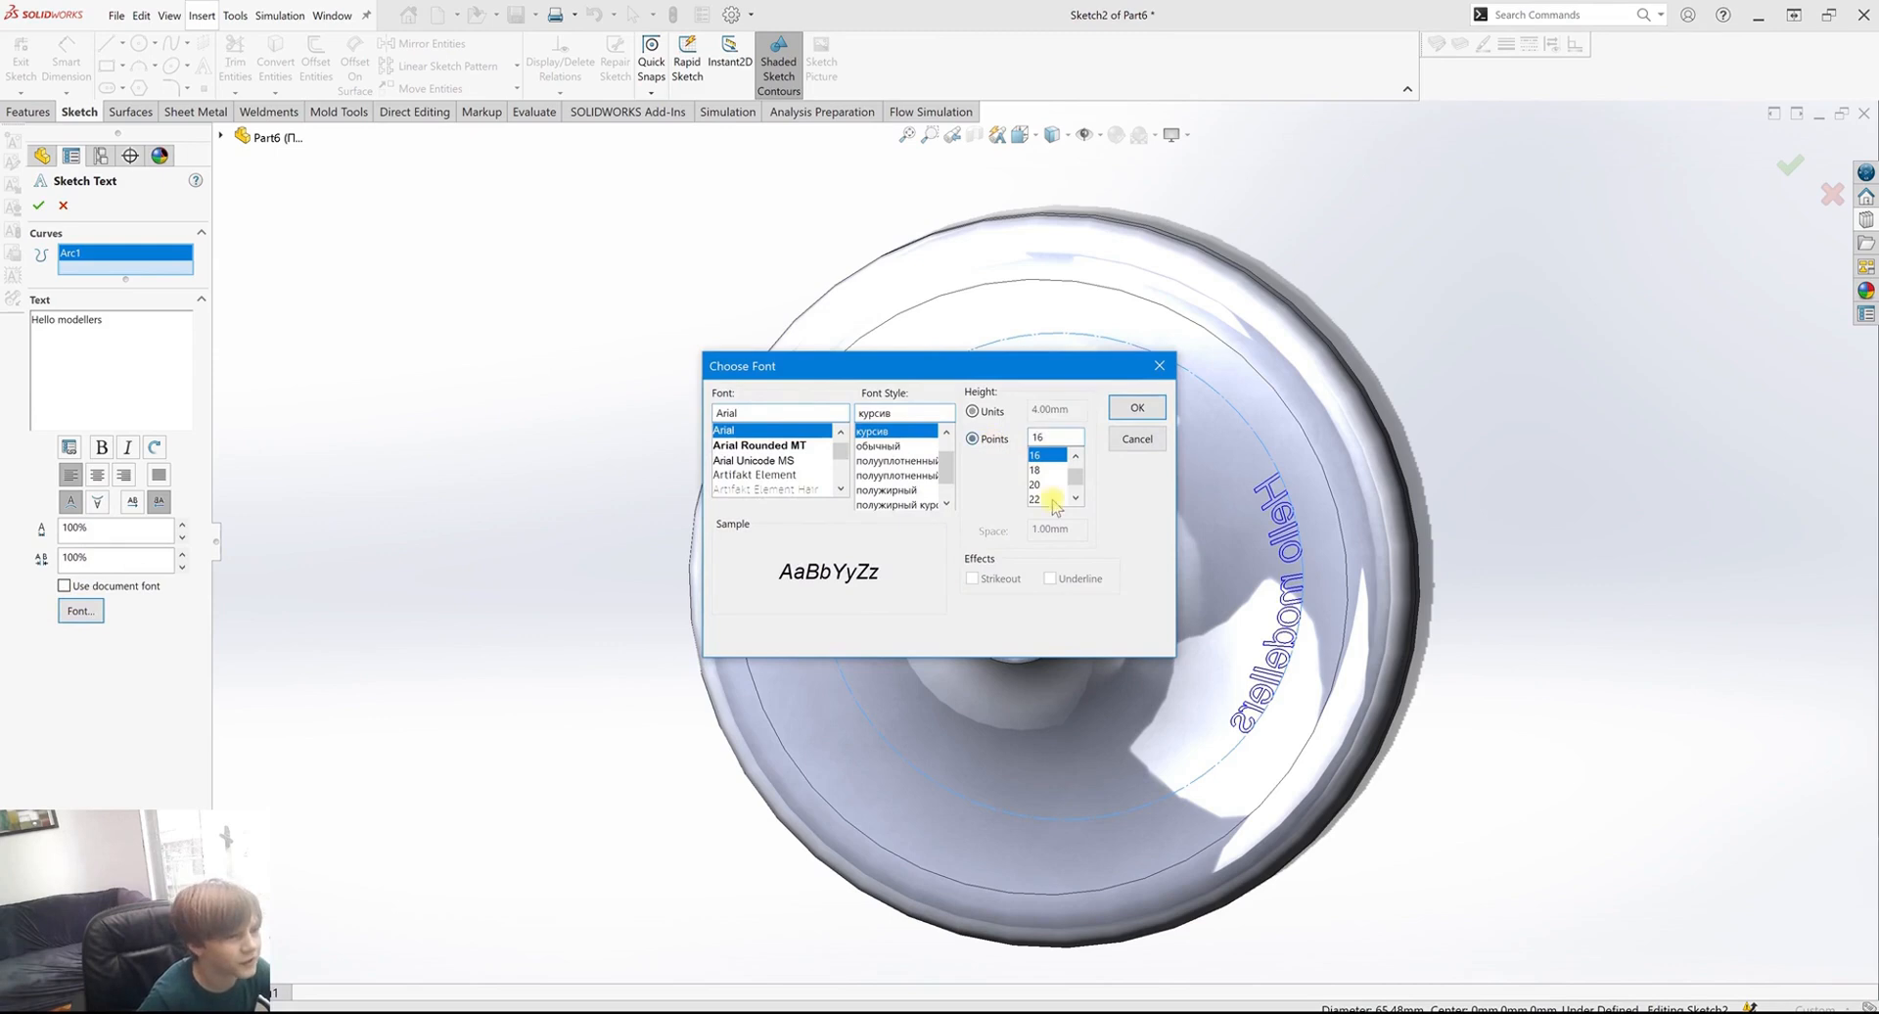
{"action": "left_click", "coordinate": [1047, 499]}
{"action": "scroll", "coordinate": [1057, 497], "scroll_direction": "down", "scroll_amount": 1}
{"action": "left_click", "coordinate": [1045, 484]}
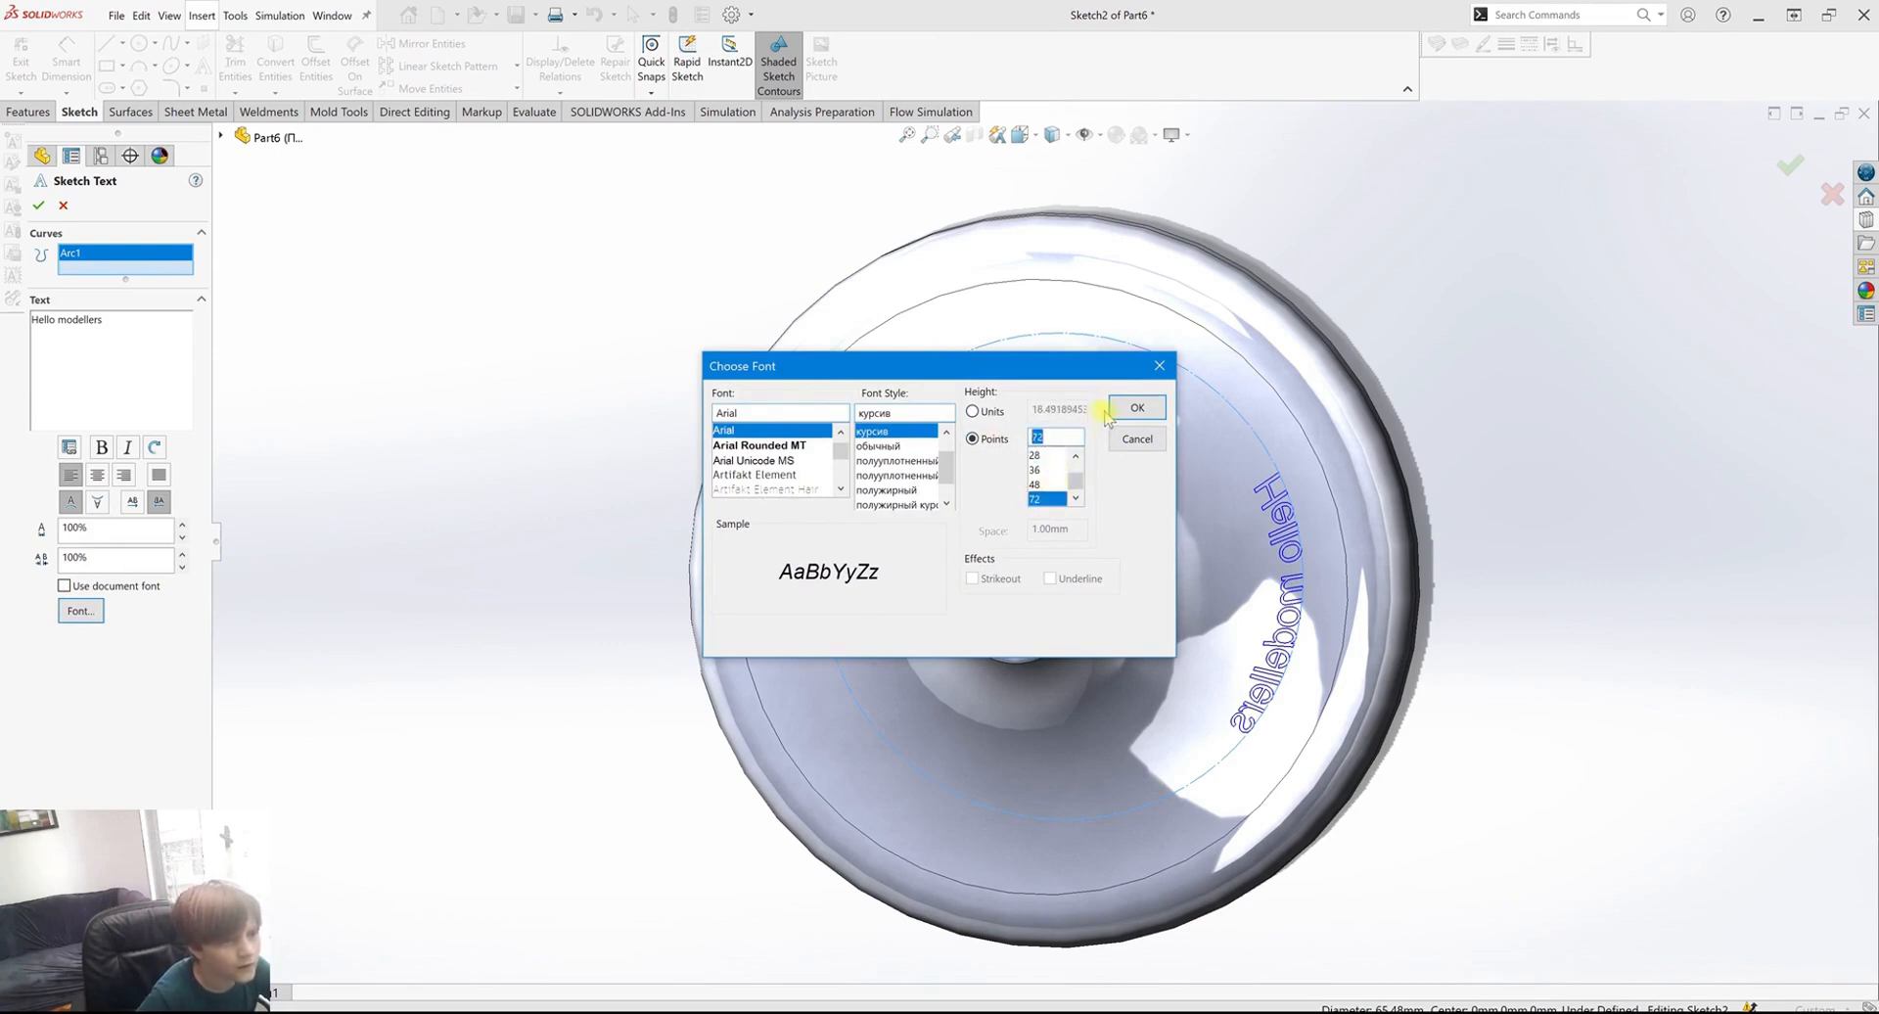
{"action": "left_click", "coordinate": [1115, 411]}
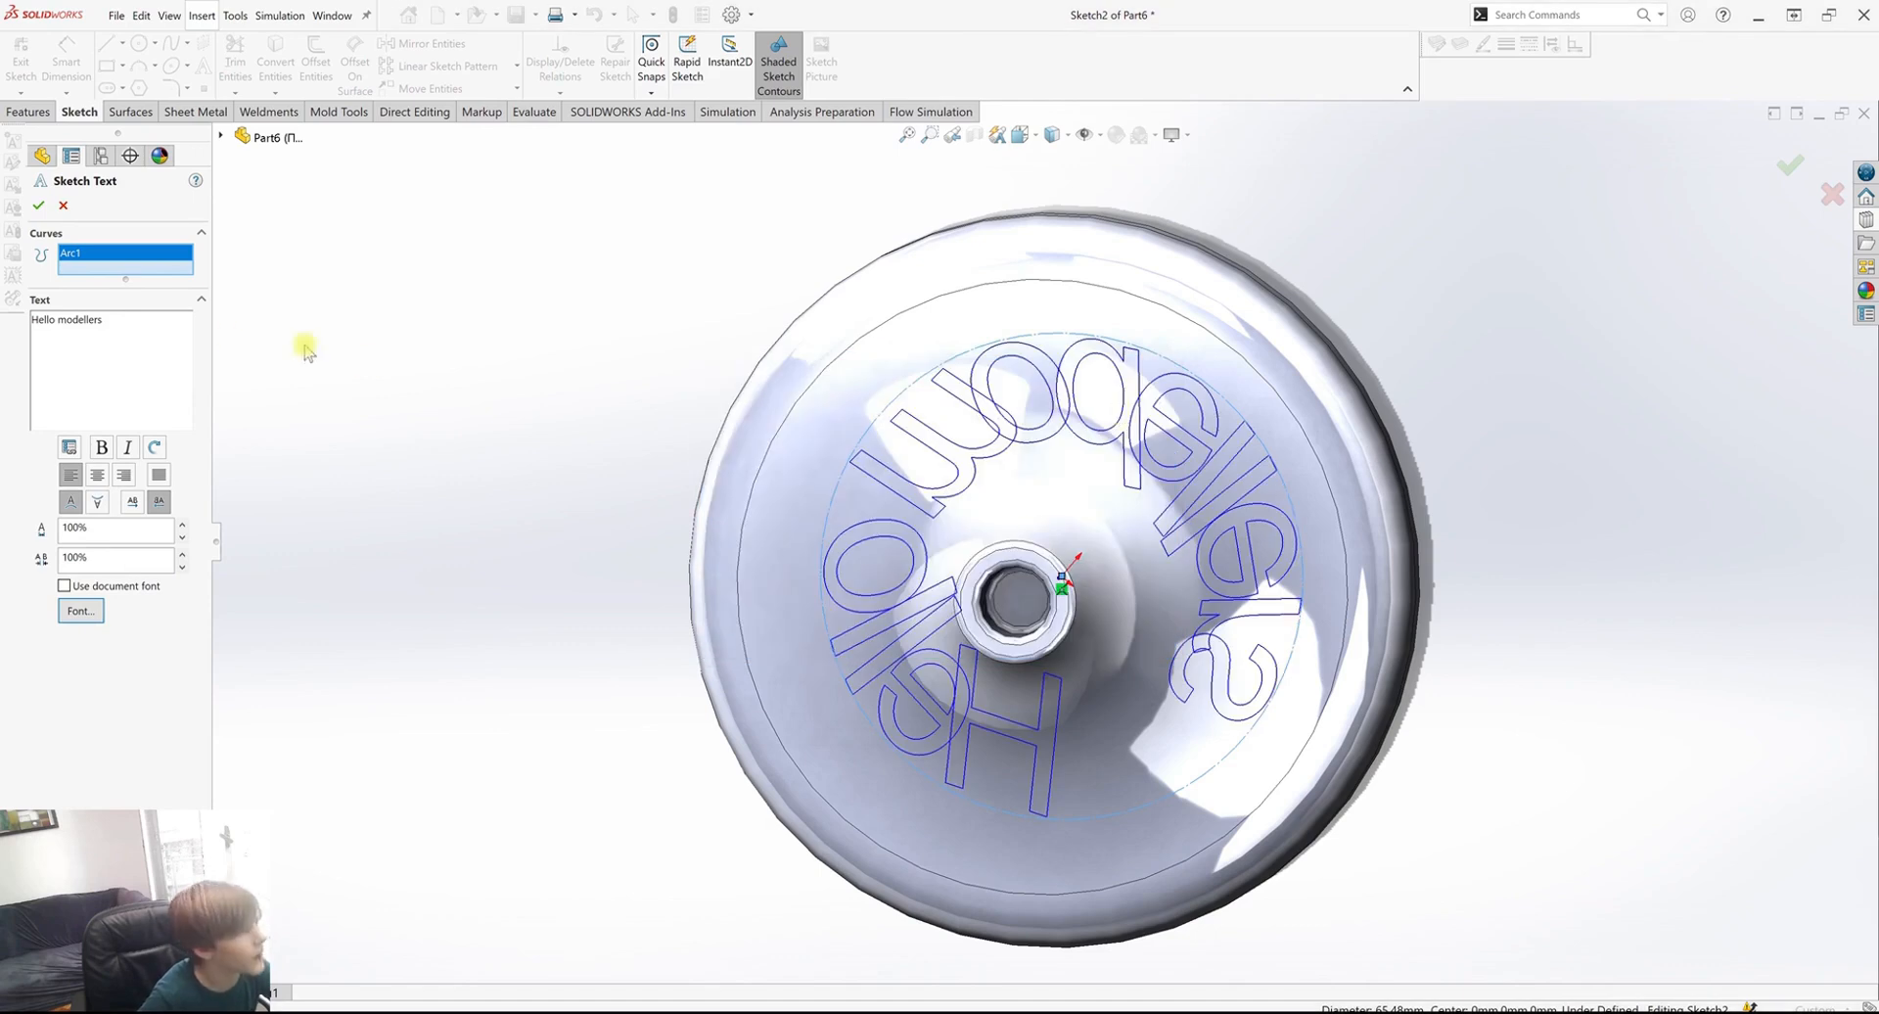
Set the height of the sketch text to 28 points.
{"action": "left_click", "coordinate": [80, 611]}
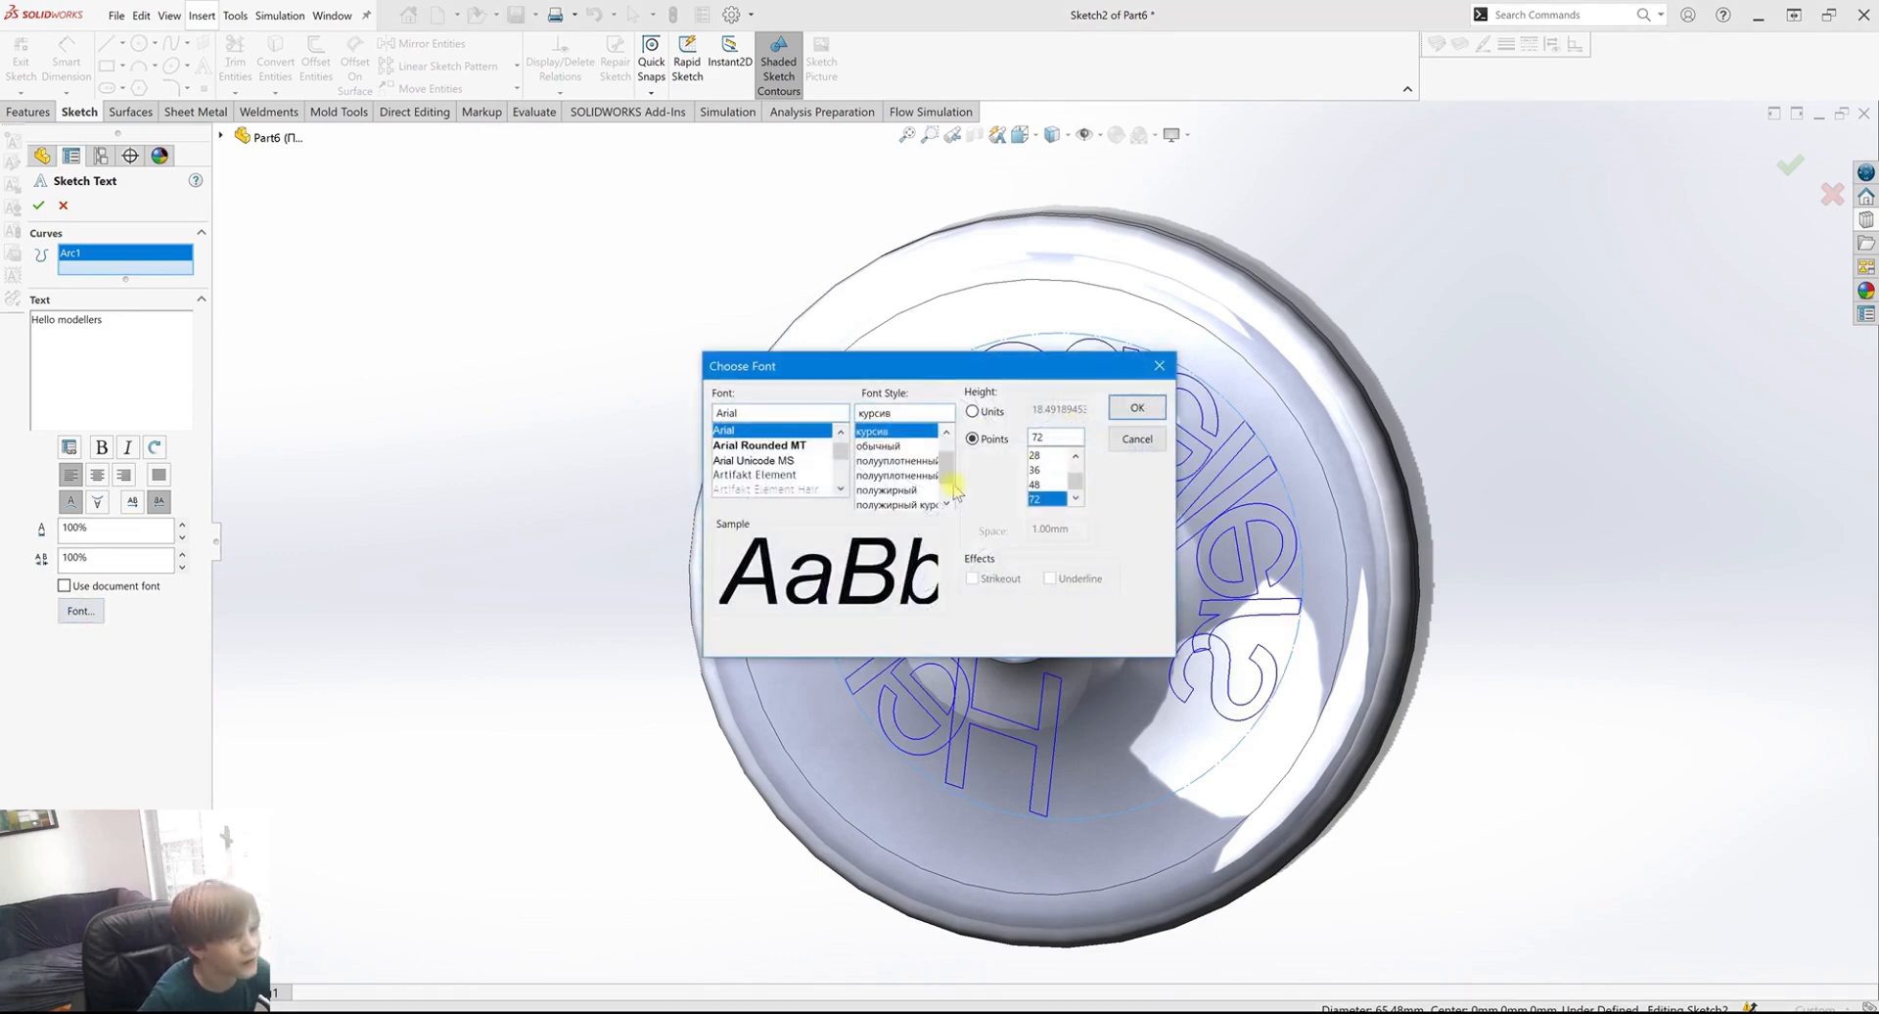
{"action": "left_click", "coordinate": [1044, 455]}
{"action": "left_click", "coordinate": [1134, 408]}
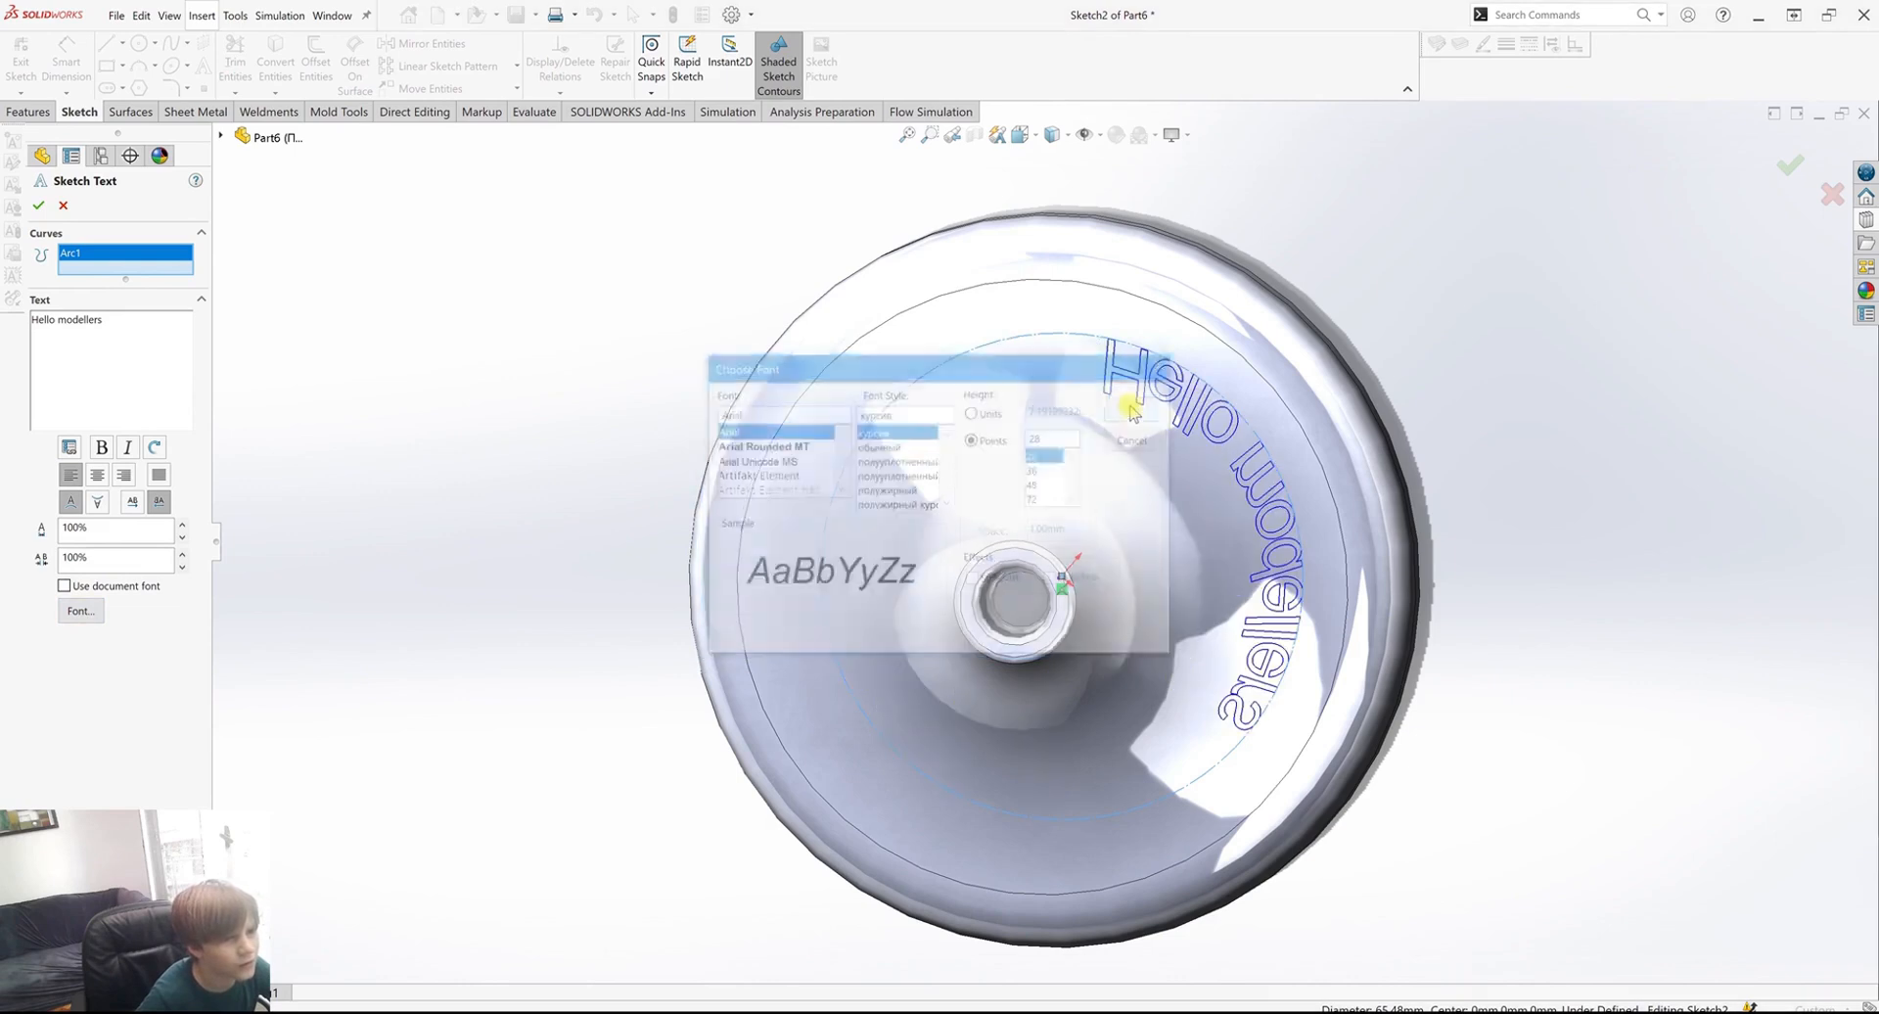
Put an extra space between the two words, flip the text horizontally, and exit the sketch.
{"action": "mouse_move", "coordinate": [1213, 411]}
{"action": "middle_mouse_down"}
{"action": "mouse_move", "coordinate": [986, 348]}
{"action": "mouse_move", "coordinate": [1142, 512]}
{"action": "mouse_move", "coordinate": [1095, 454]}
{"action": "middle_mouse_up"}
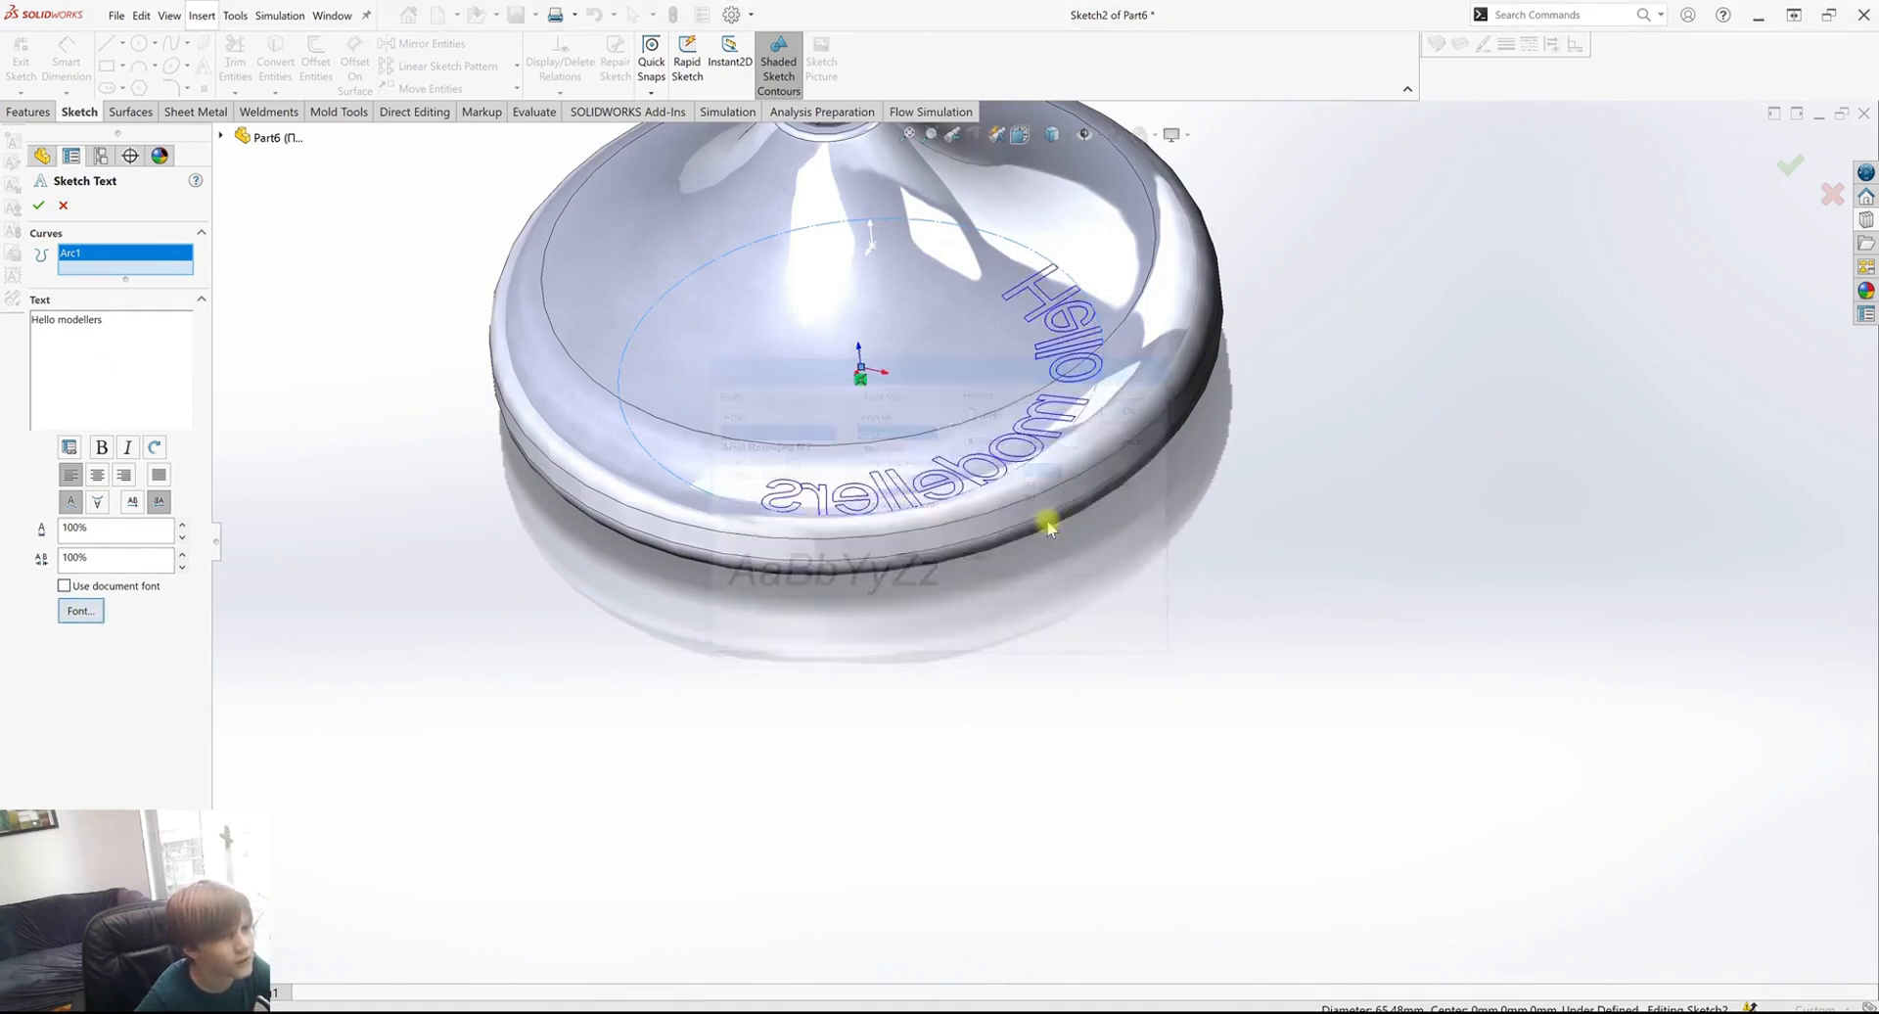
{"action": "scroll", "coordinate": [1045, 521], "scroll_direction": "up", "scroll_amount": 5}
{"action": "scroll", "coordinate": [1080, 248], "scroll_direction": "down", "scroll_amount": 3}
{"action": "mouse_move", "coordinate": [1067, 362]}
{"action": "middle_mouse_down"}
{"action": "mouse_move", "coordinate": [1103, 473]}
{"action": "mouse_move", "coordinate": [1095, 555]}
{"action": "middle_mouse_up"}
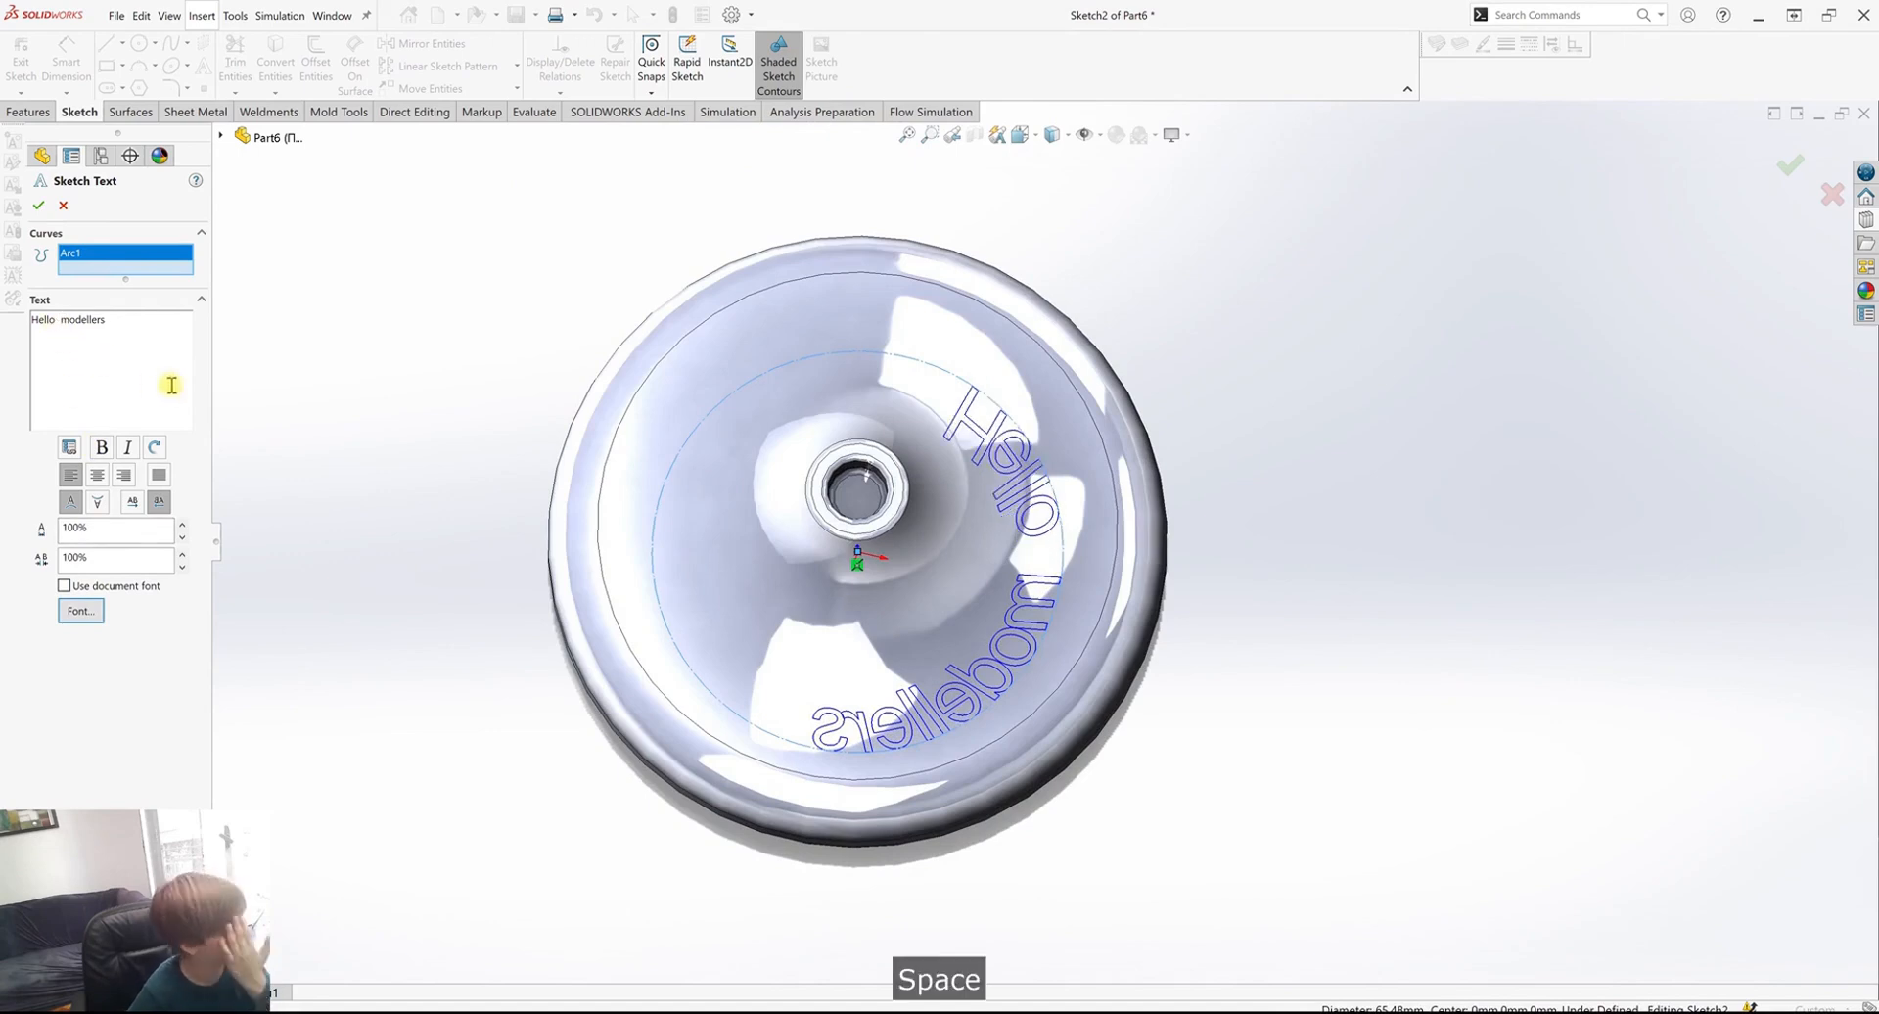
{"action": "left_click", "coordinate": [135, 501]}
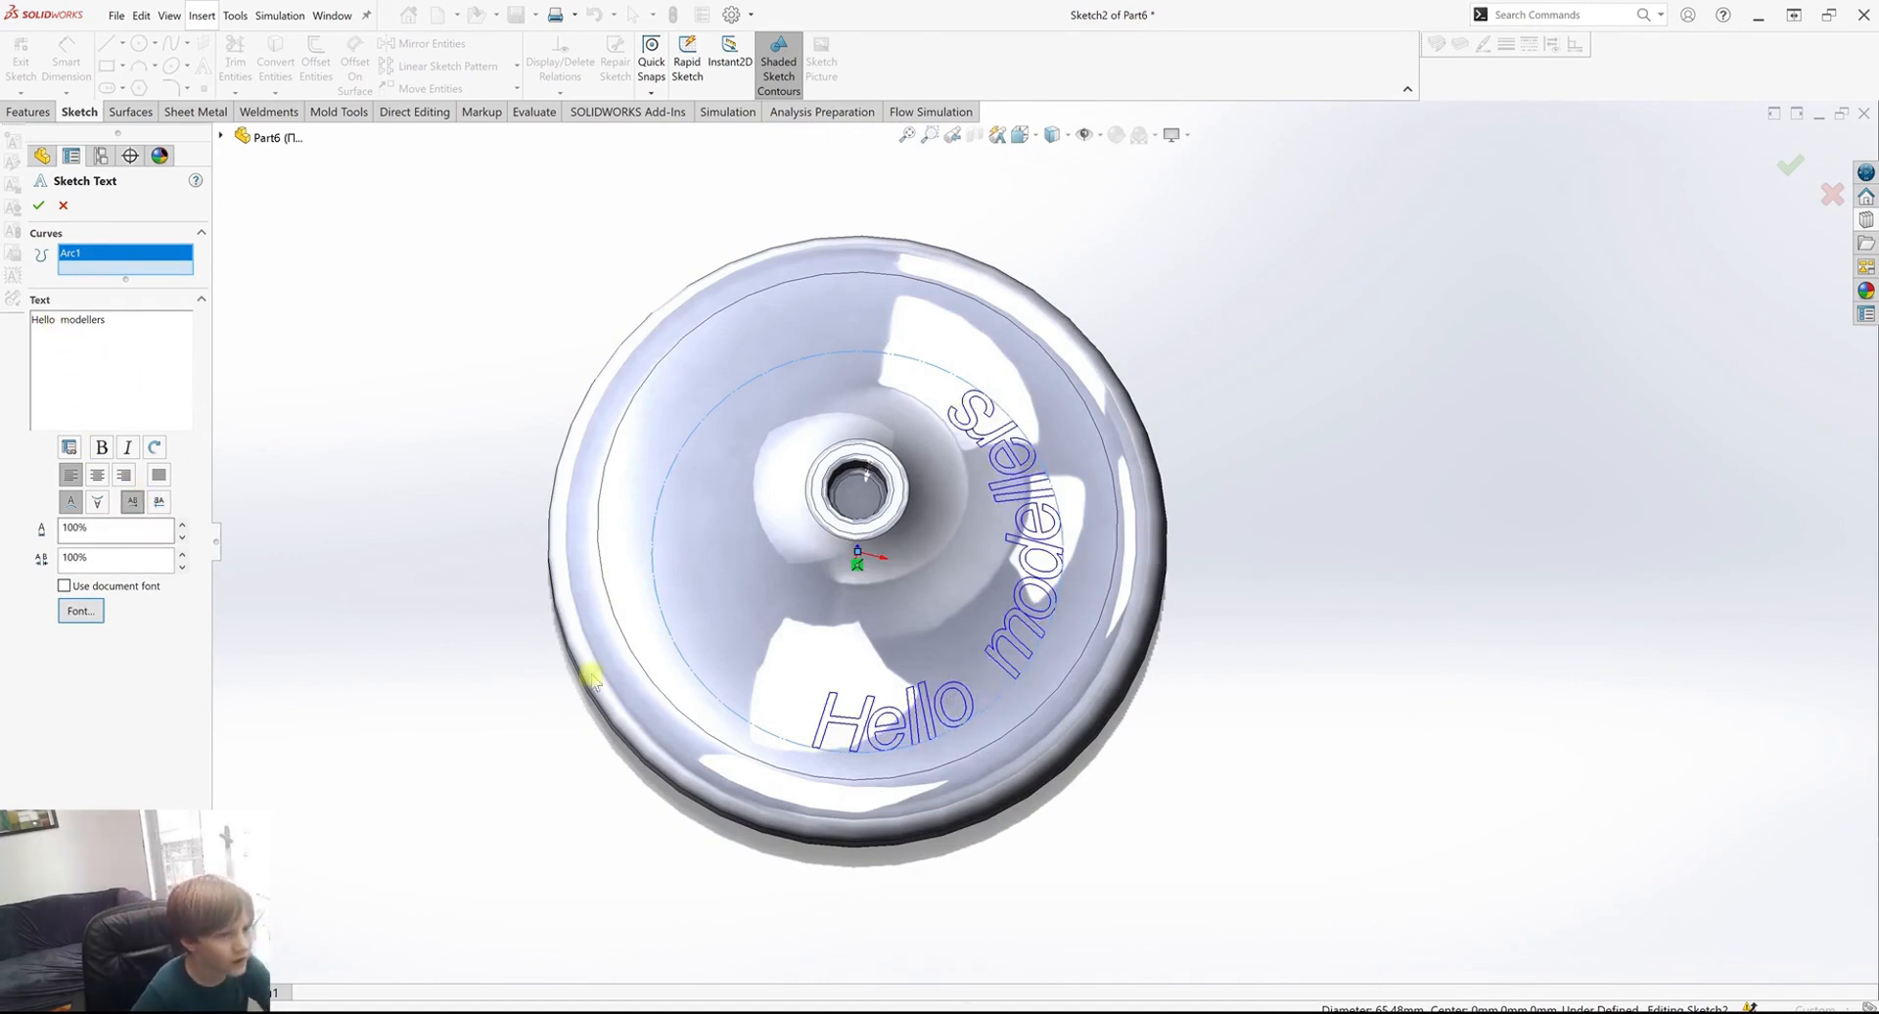
{"action": "middle_click_drag", "start_coordinate": [930, 637], "coordinate": [884, 599]}
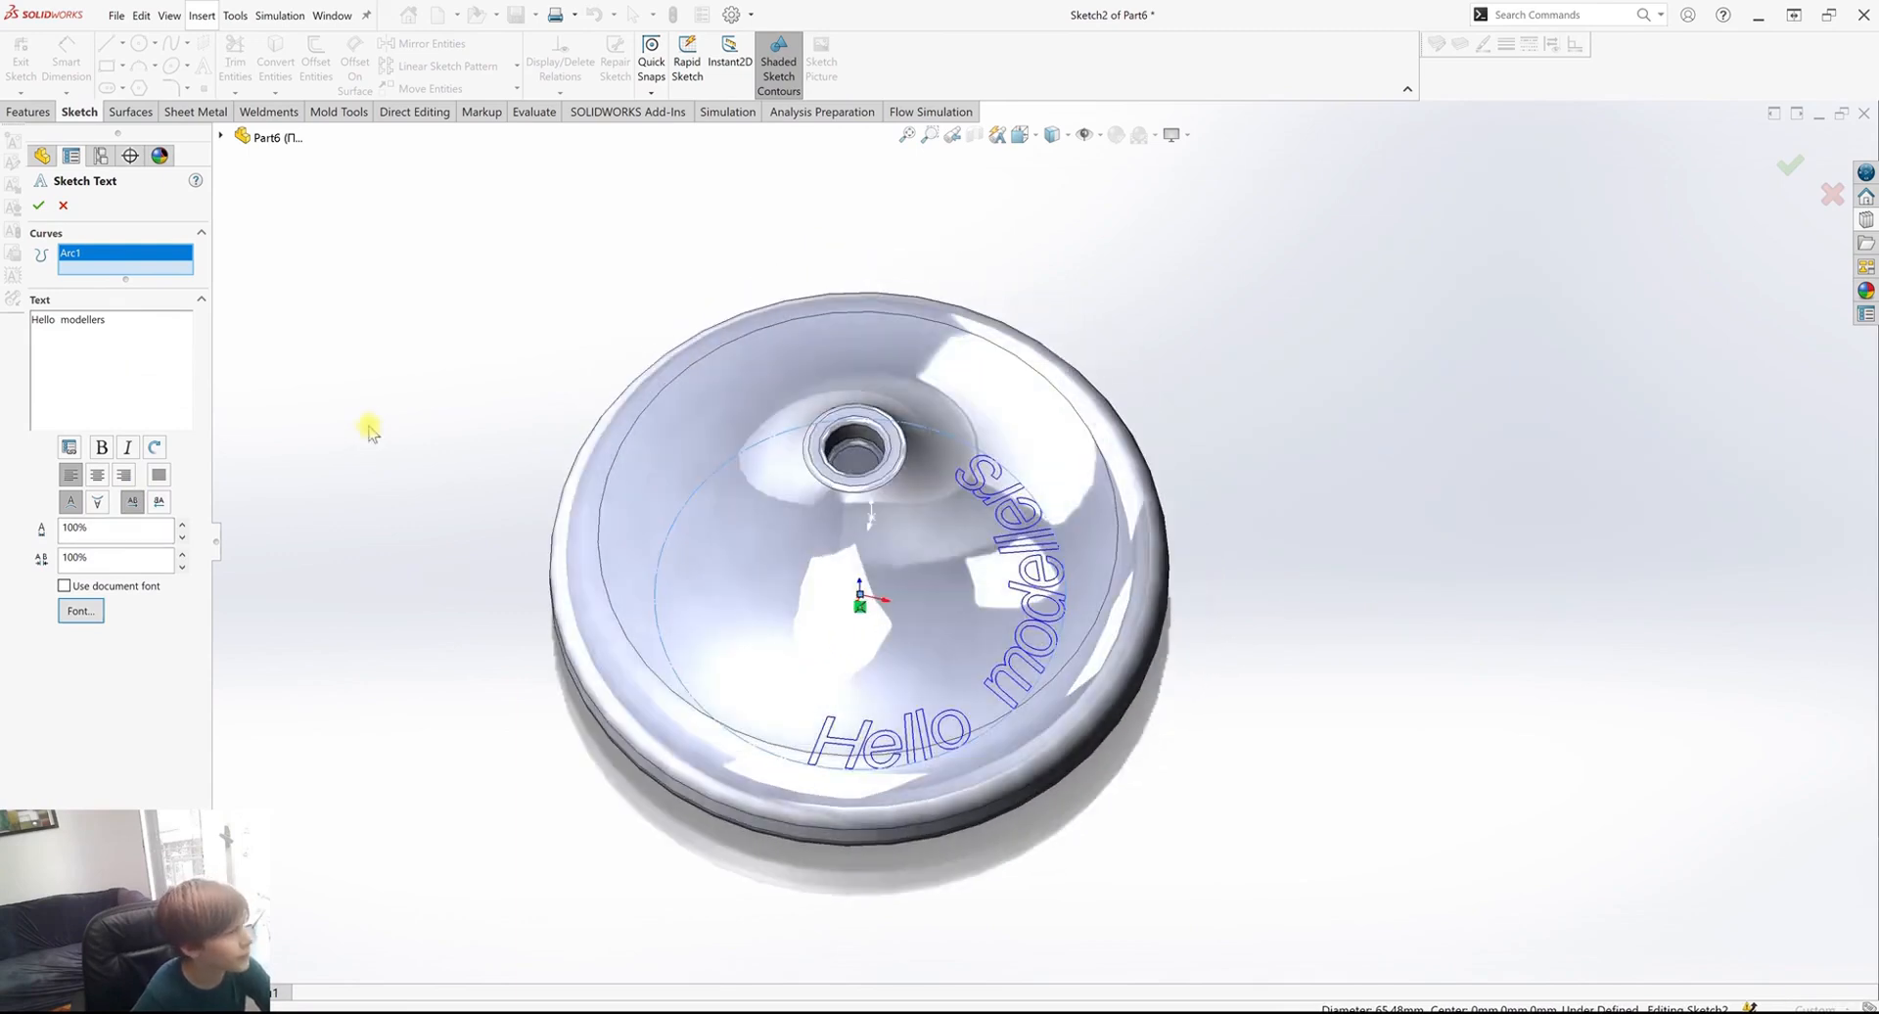
{"action": "left_click", "coordinate": [36, 202]}
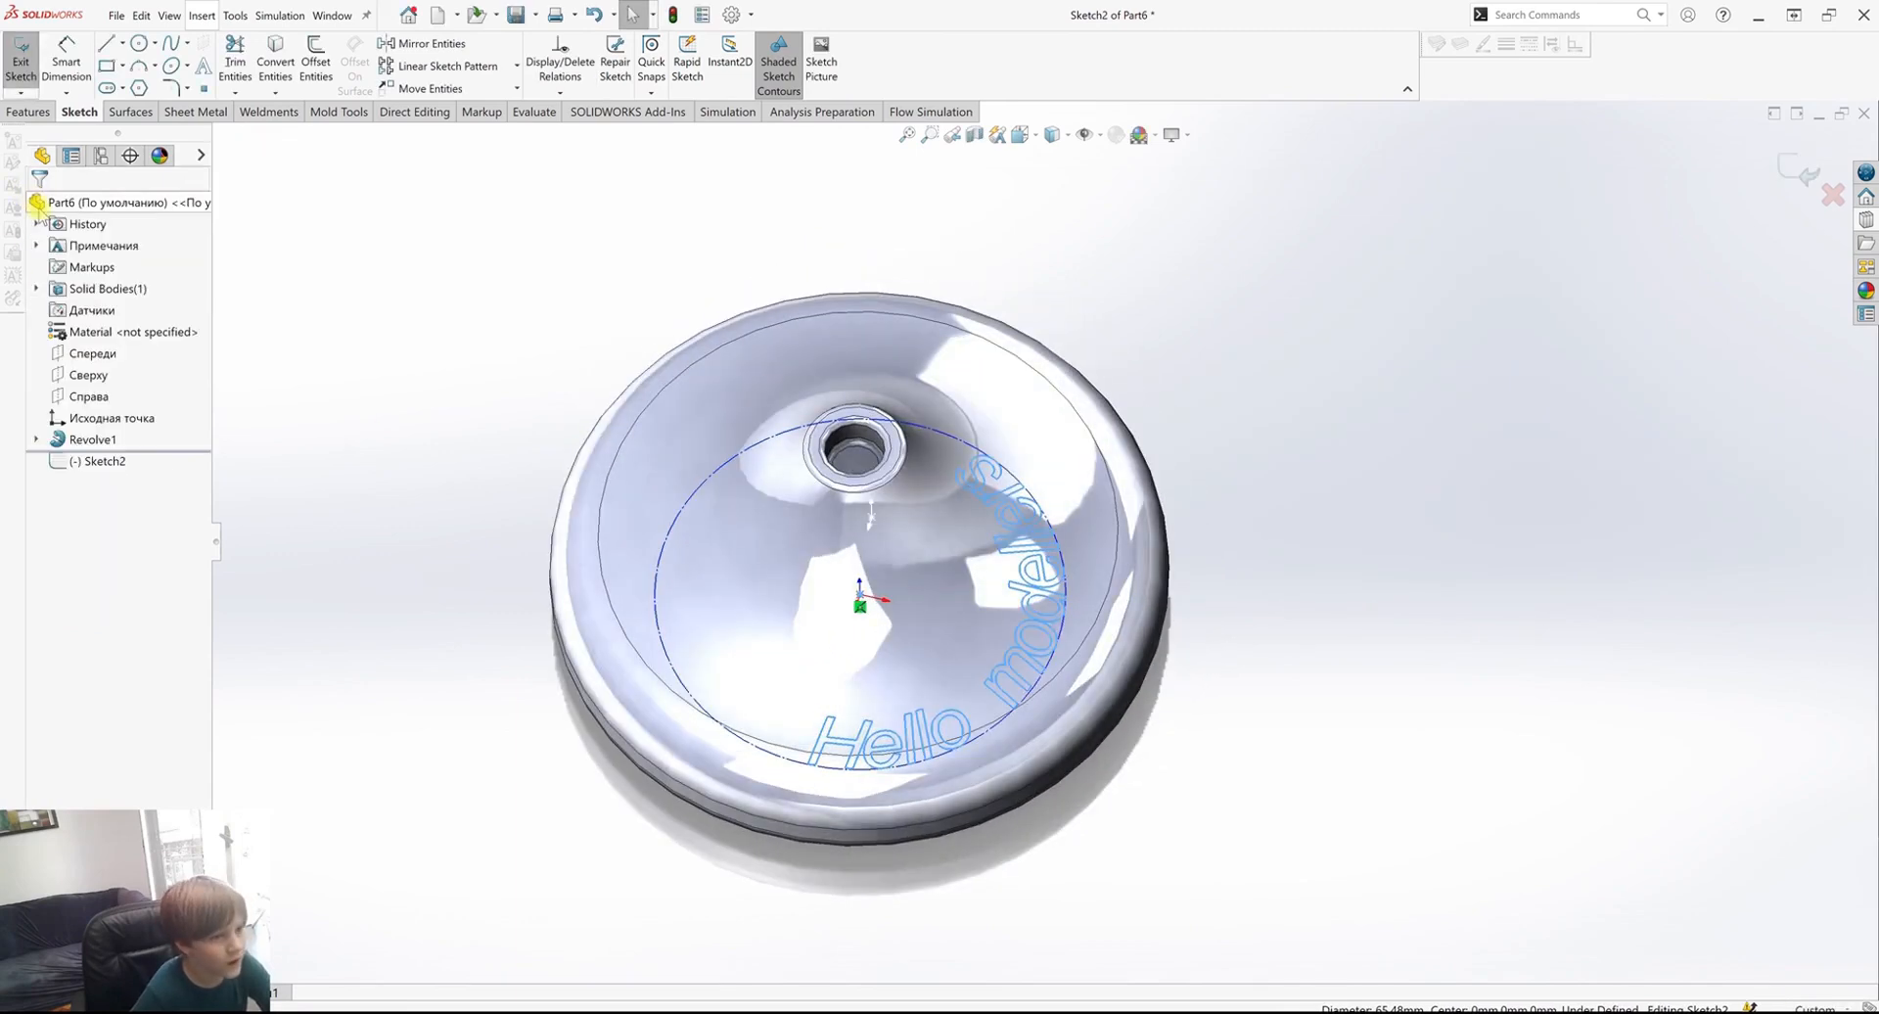
{"action": "left_click", "coordinate": [1790, 166]}
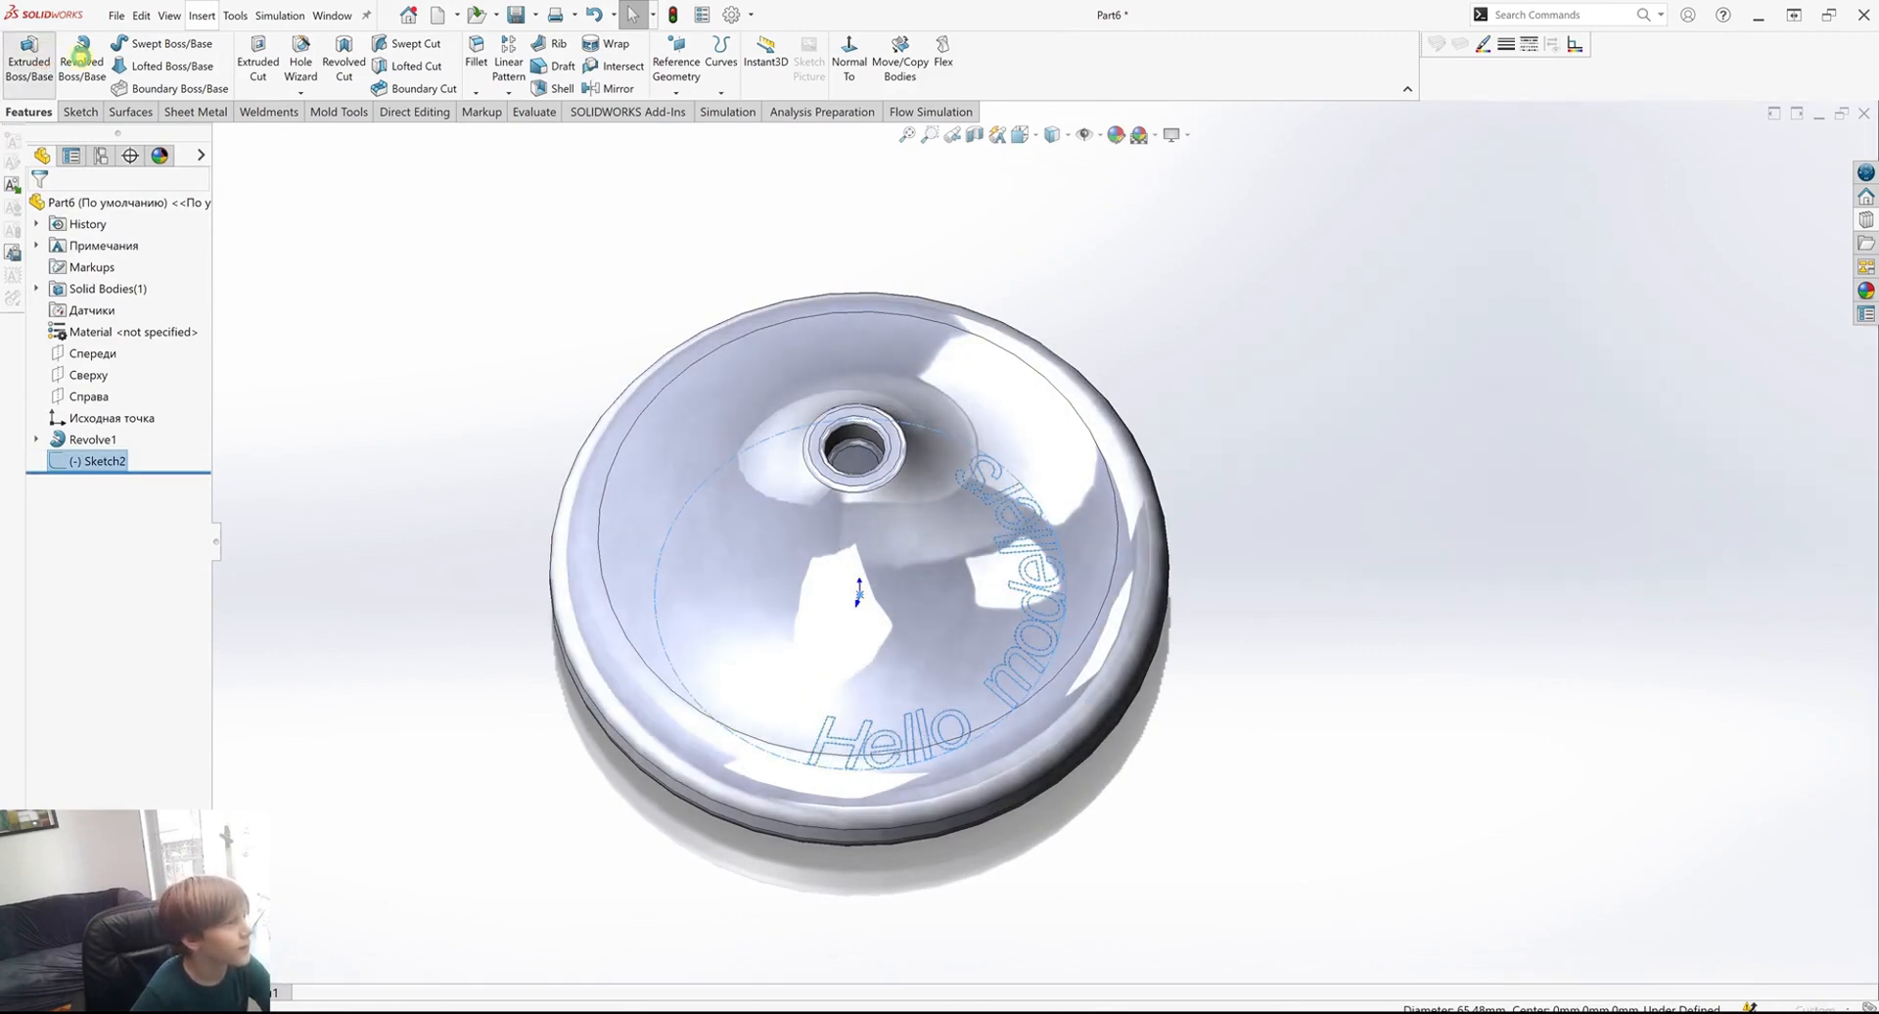
Set up an extruded boss of the text sketch with Offset From Surface, referencing the bell's sloped upper face.
{"action": "left_click", "coordinate": [37, 64]}
{"action": "middle_click_drag", "start_coordinate": [789, 478], "coordinate": [787, 424]}
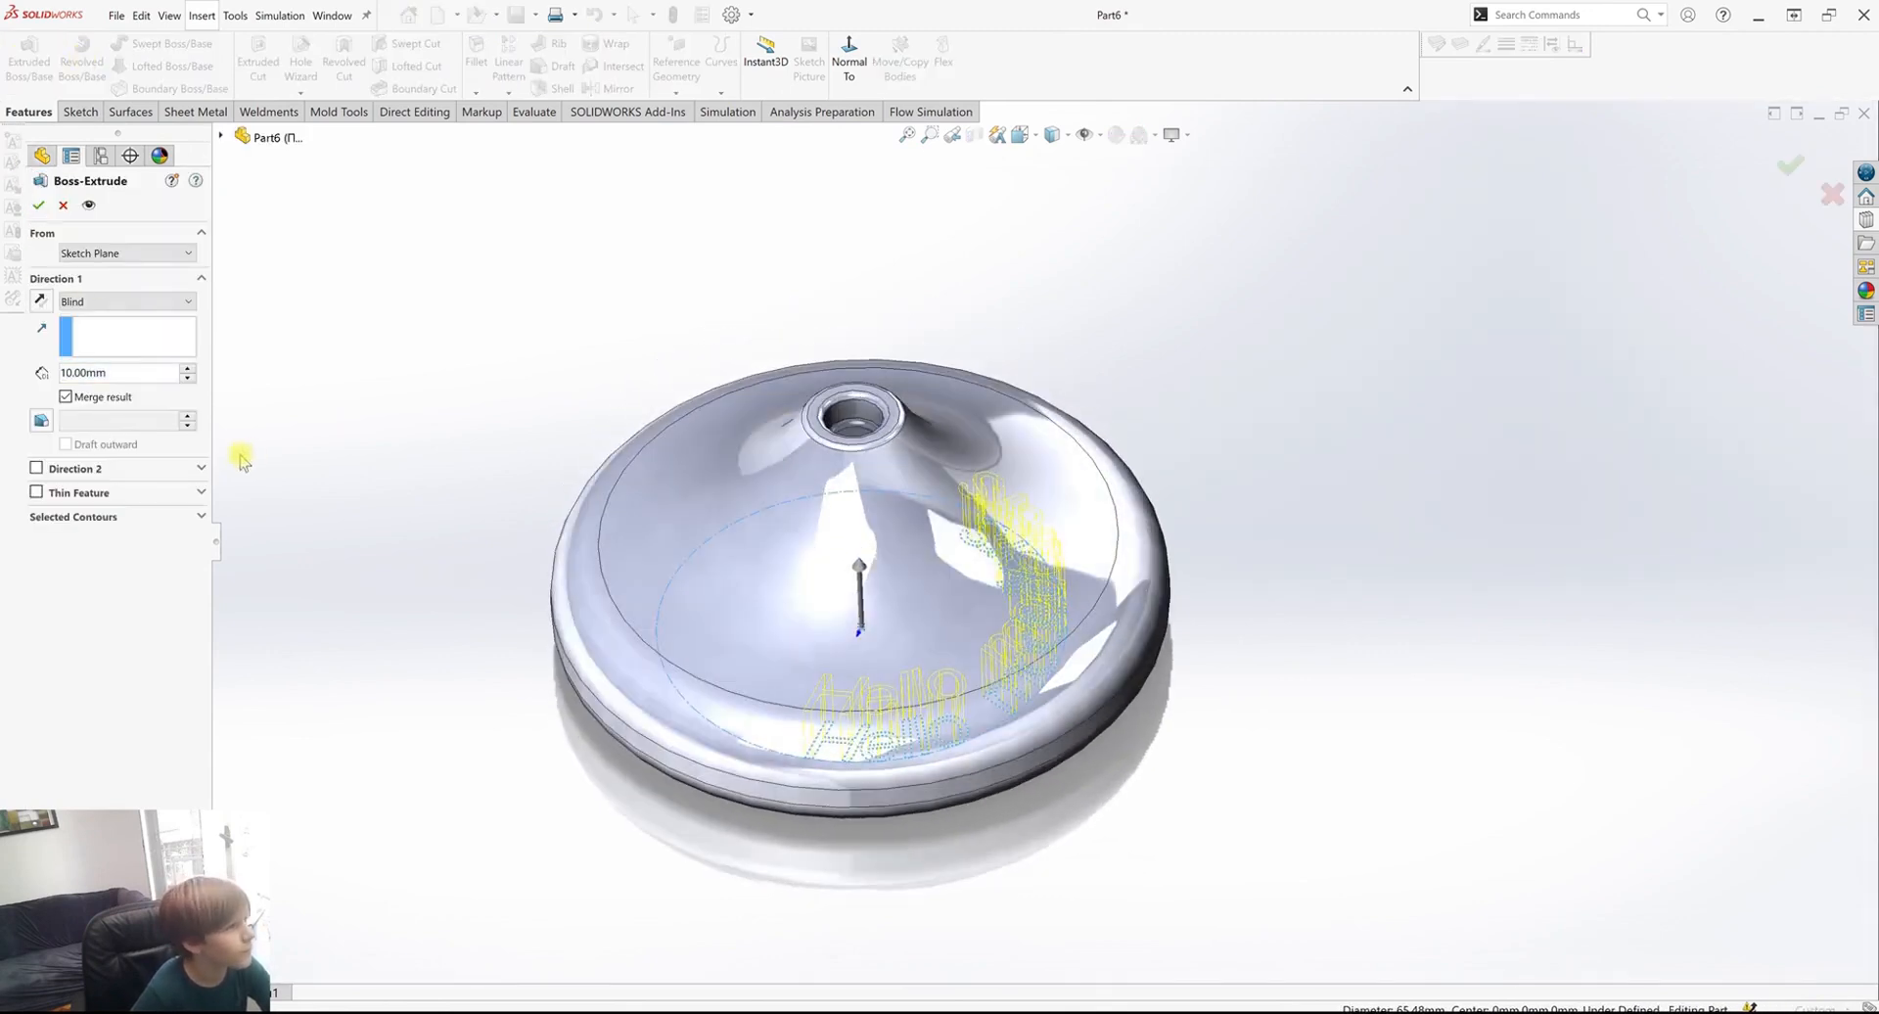
{"action": "left_click", "coordinate": [80, 304]}
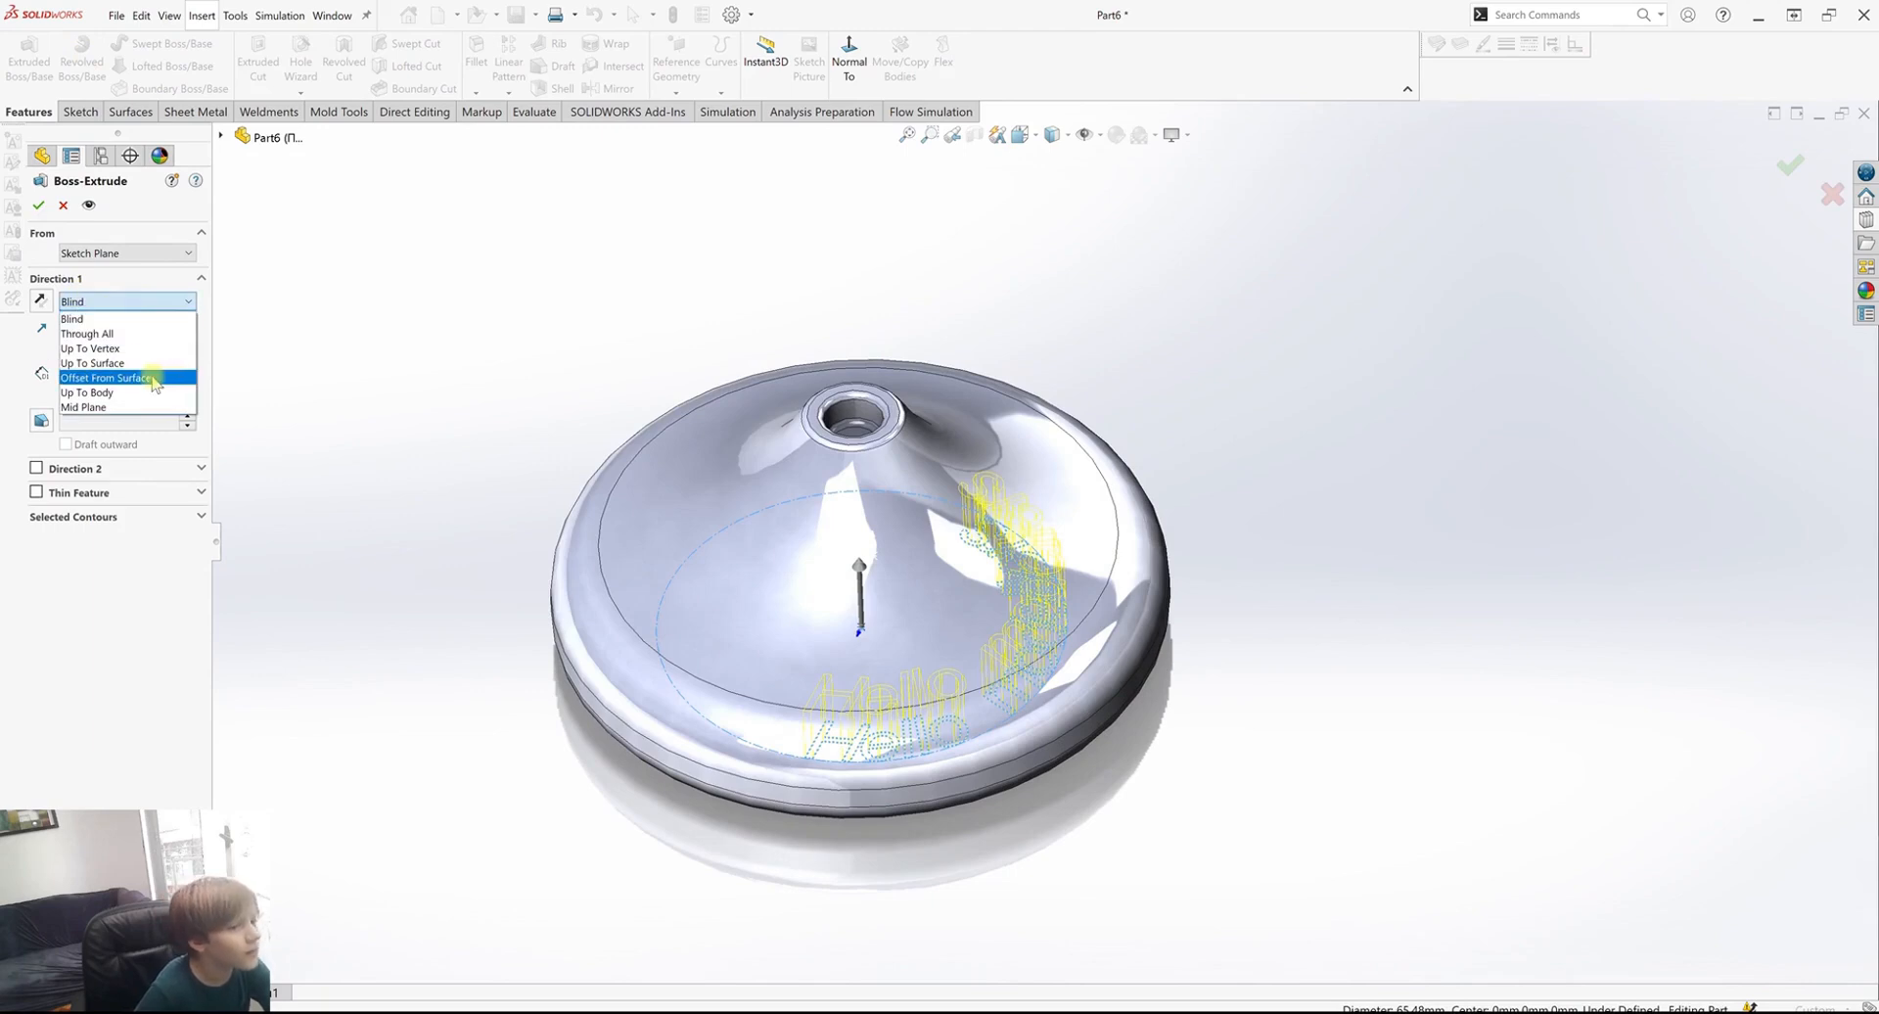
{"action": "left_click", "coordinate": [105, 378]}
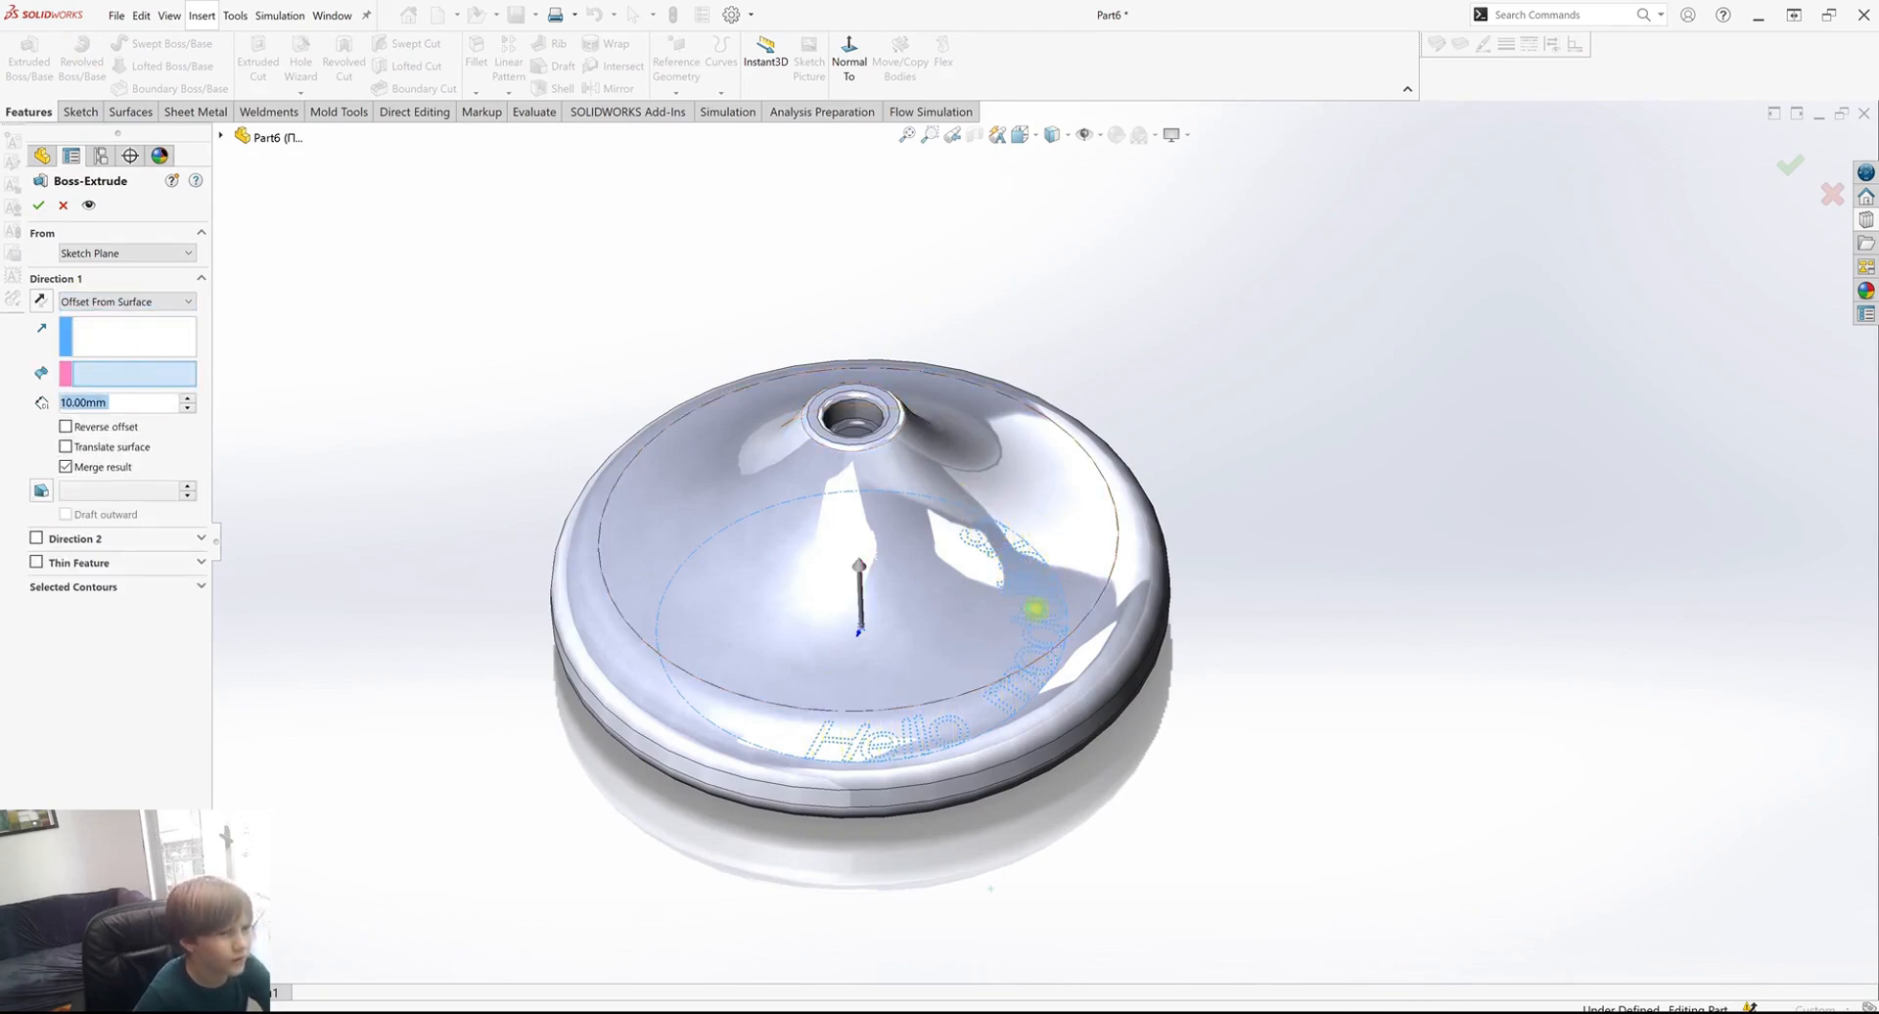
{"action": "left_click", "coordinate": [1032, 658]}
{"action": "middle_click_drag", "start_coordinate": [1033, 658], "coordinate": [1028, 599]}
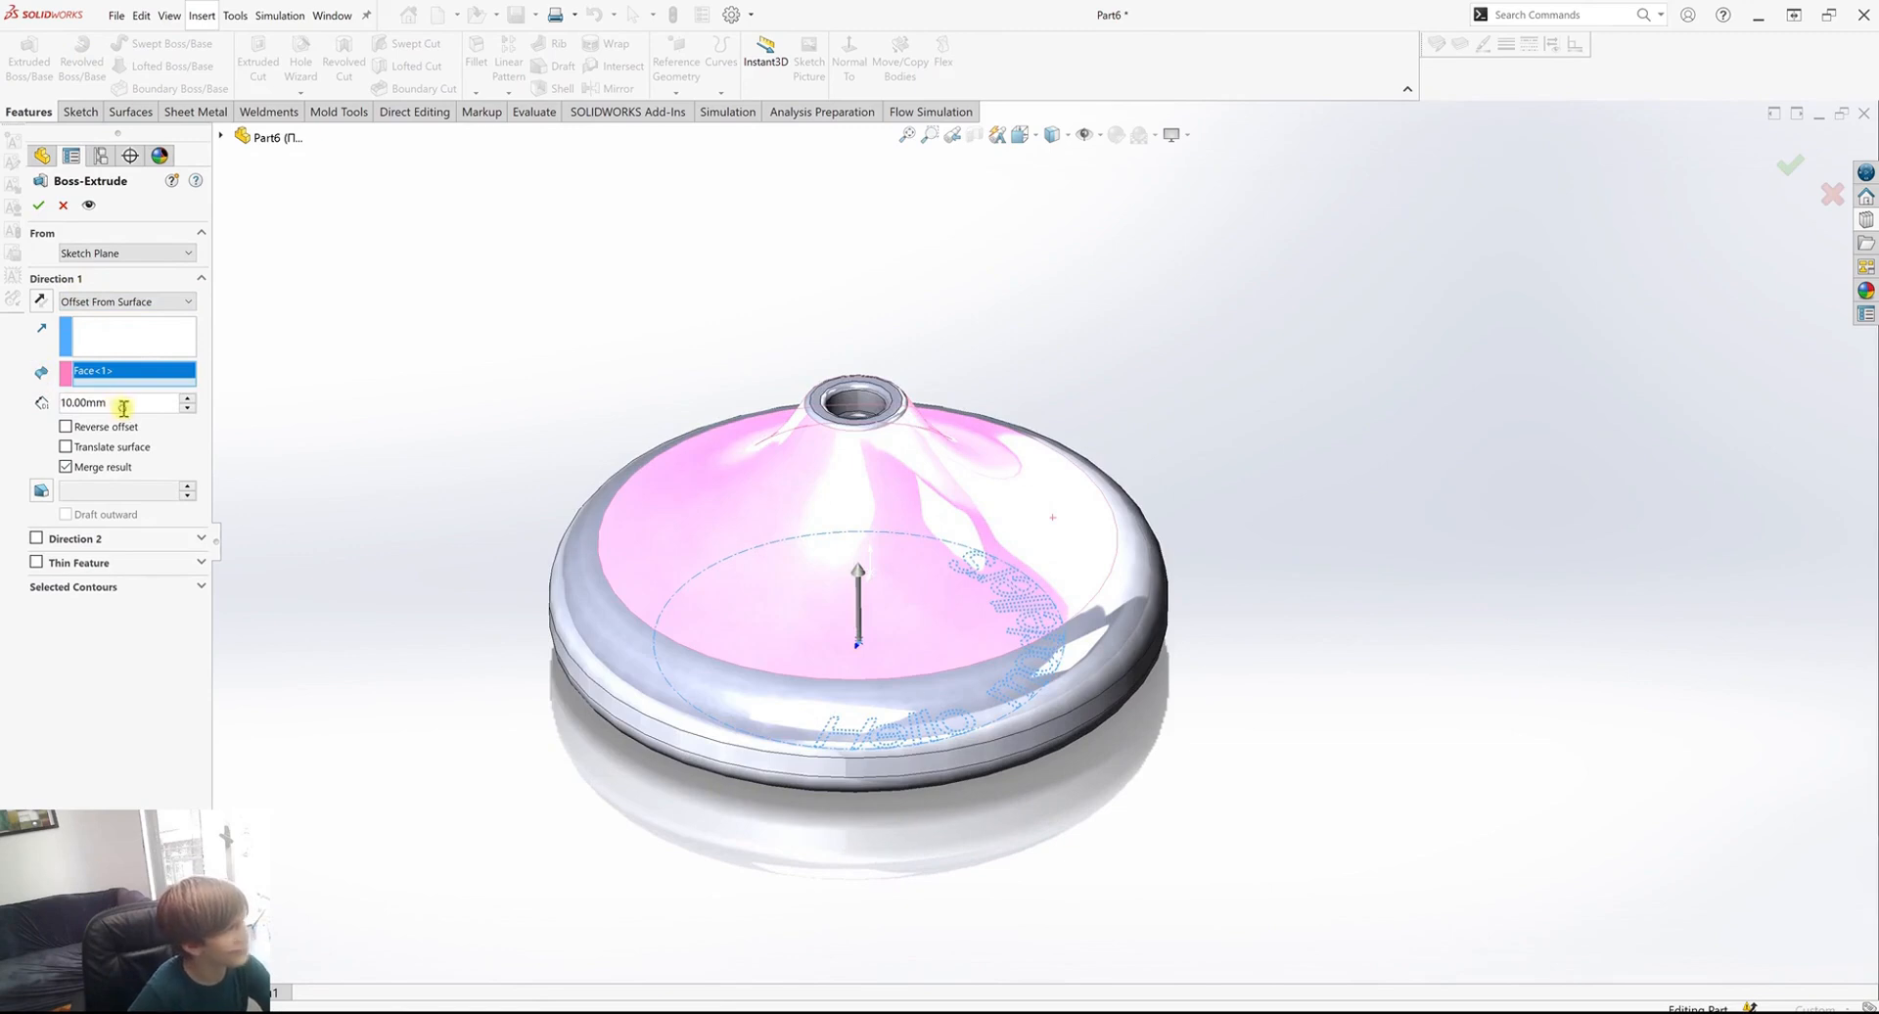
Set the extrusion's offset from the sloped face to 1 mm.
{"action": "double_click", "coordinate": [124, 408]}
{"action": "type", "text": "1"}
{"action": "left_click", "coordinate": [167, 439]}
{"action": "key", "text": "Return"}
{"action": "type", "text": "1"}
{"action": "key", "text": "Return"}
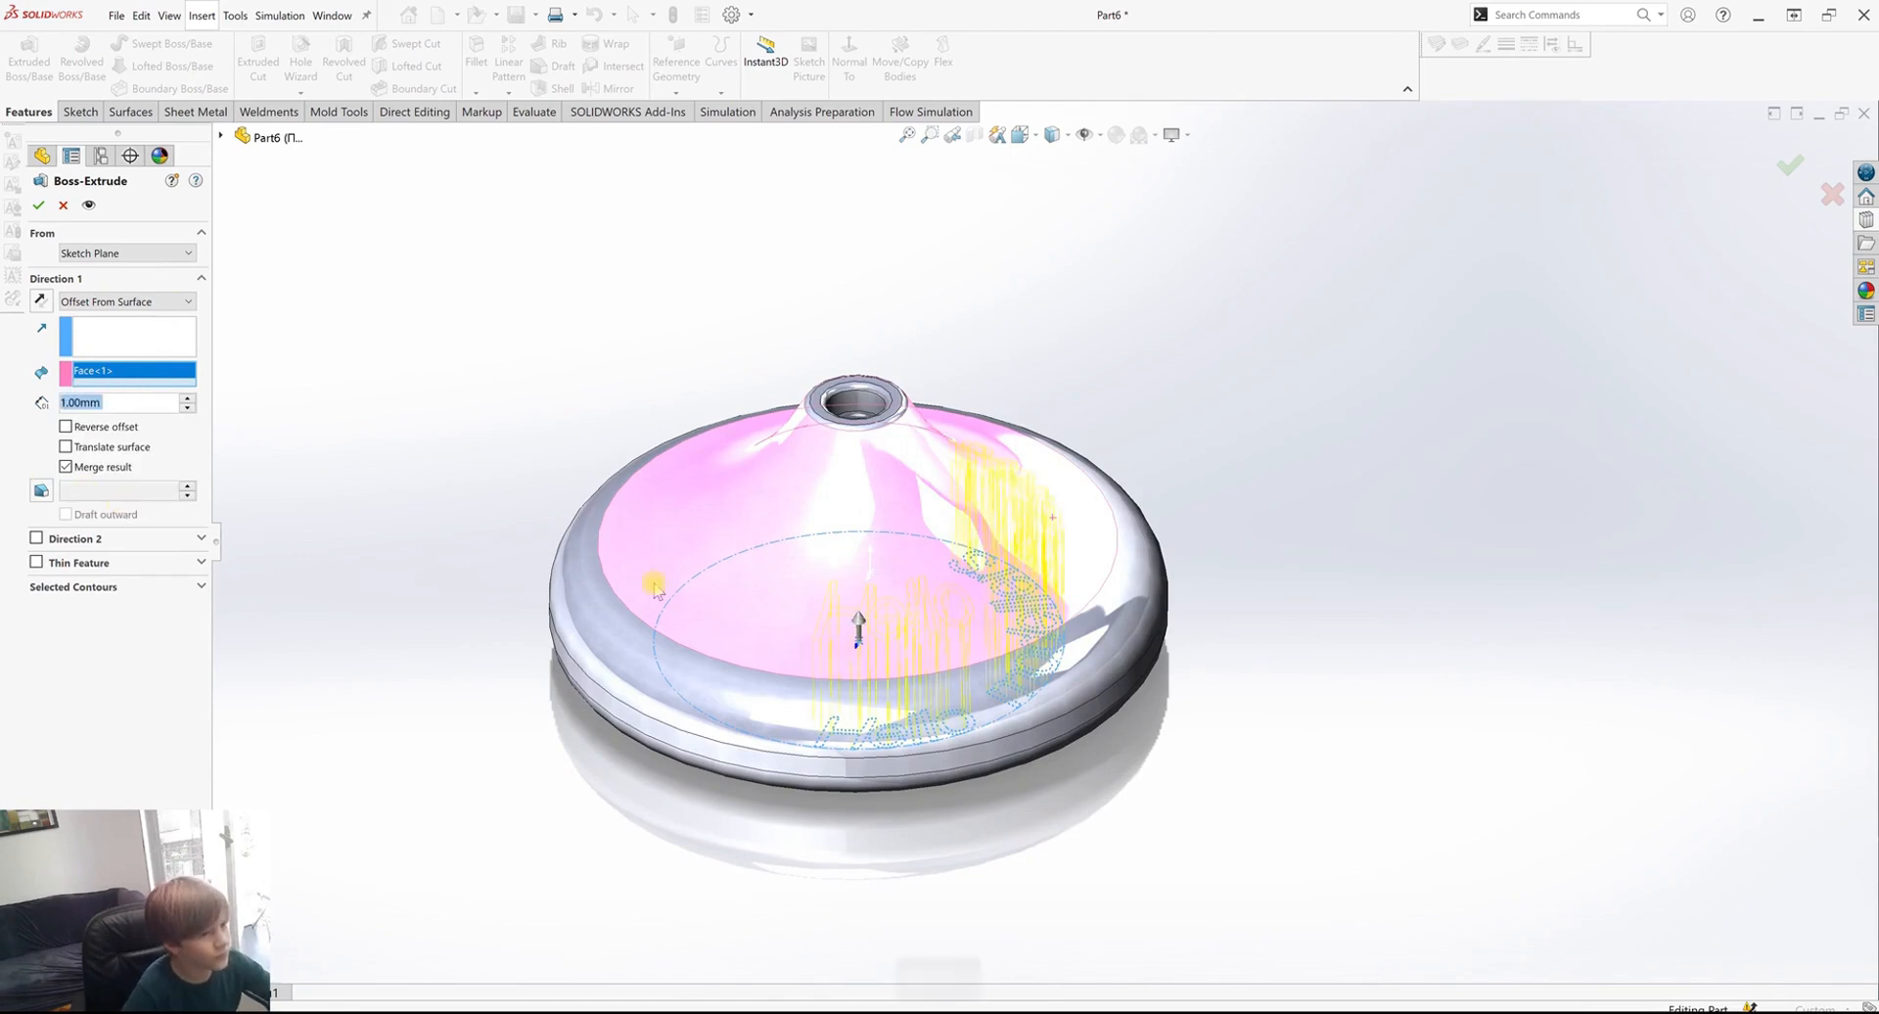
{"action": "scroll", "coordinate": [1013, 470], "scroll_direction": "down", "scroll_amount": 3}
{"action": "mouse_move", "coordinate": [1015, 459]}
{"action": "middle_mouse_down"}
{"action": "mouse_move", "coordinate": [1048, 407]}
{"action": "mouse_move", "coordinate": [1021, 452]}
{"action": "middle_mouse_up"}
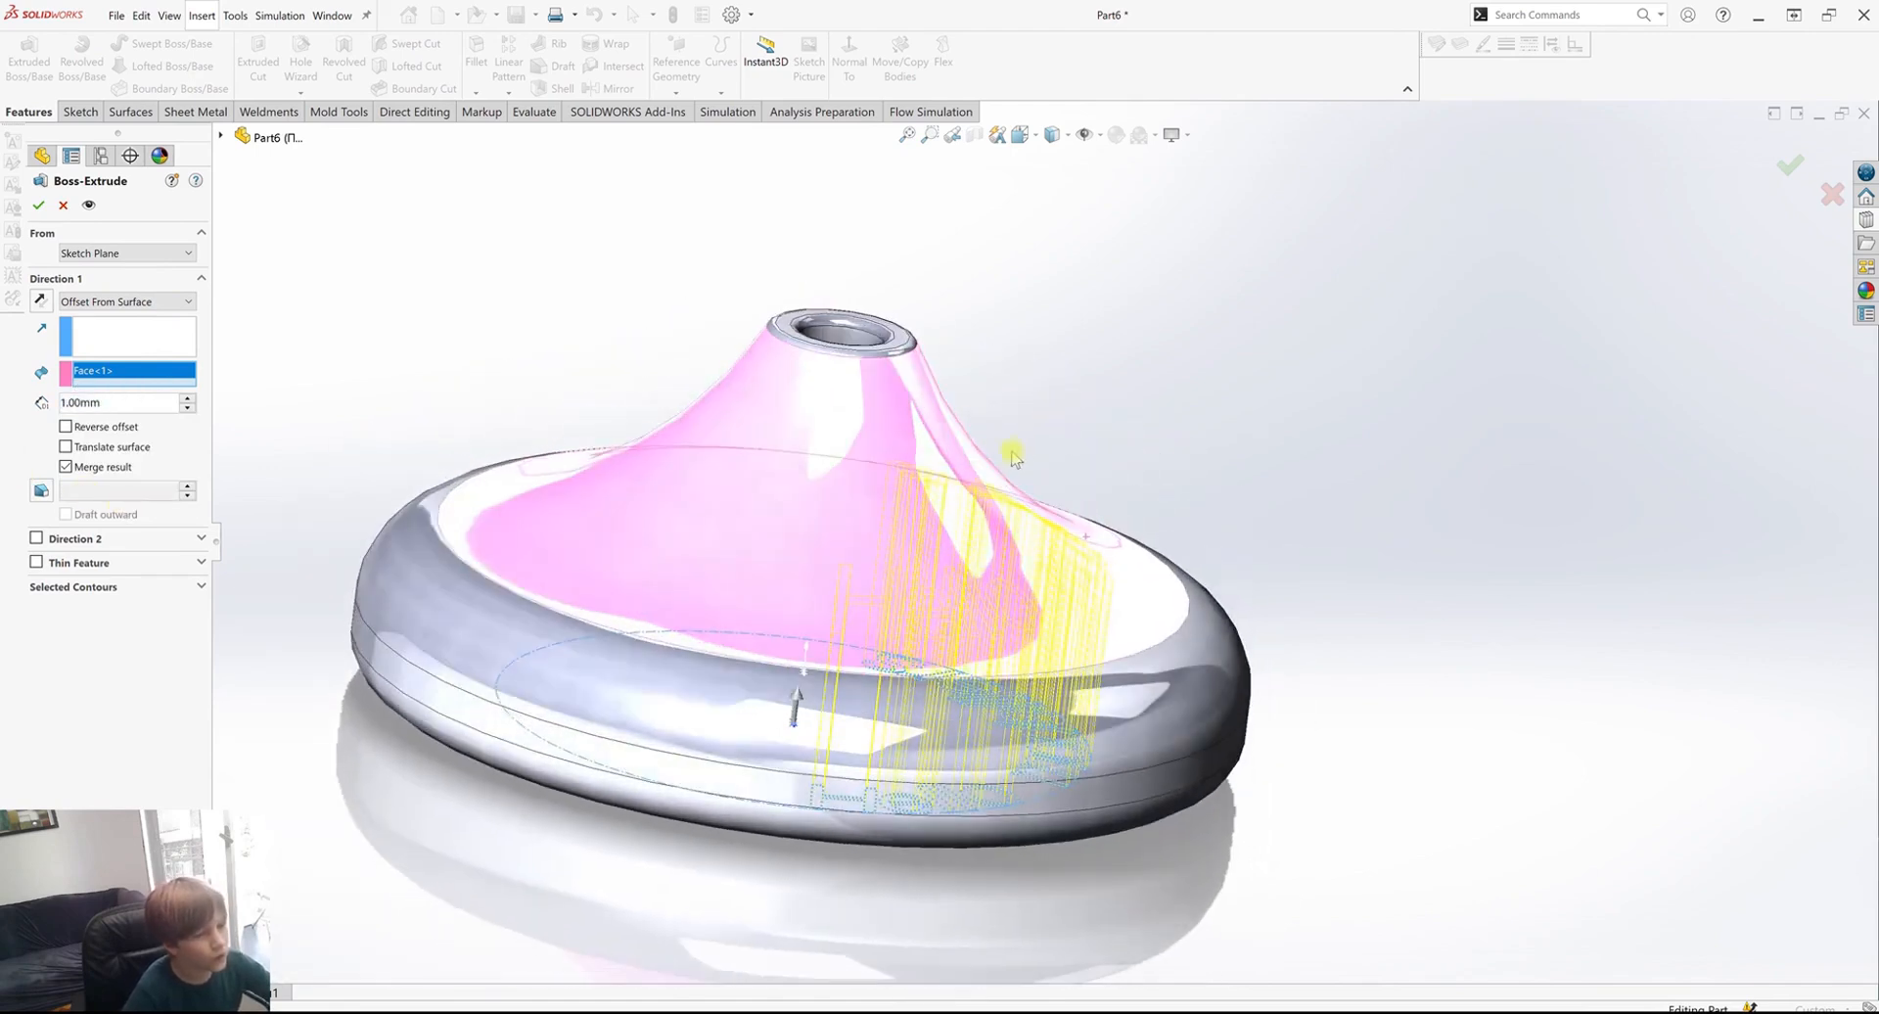
Reverse the offset so the letters rise above the sloped face, and complete the extrusion.
{"action": "left_click", "coordinate": [40, 301]}
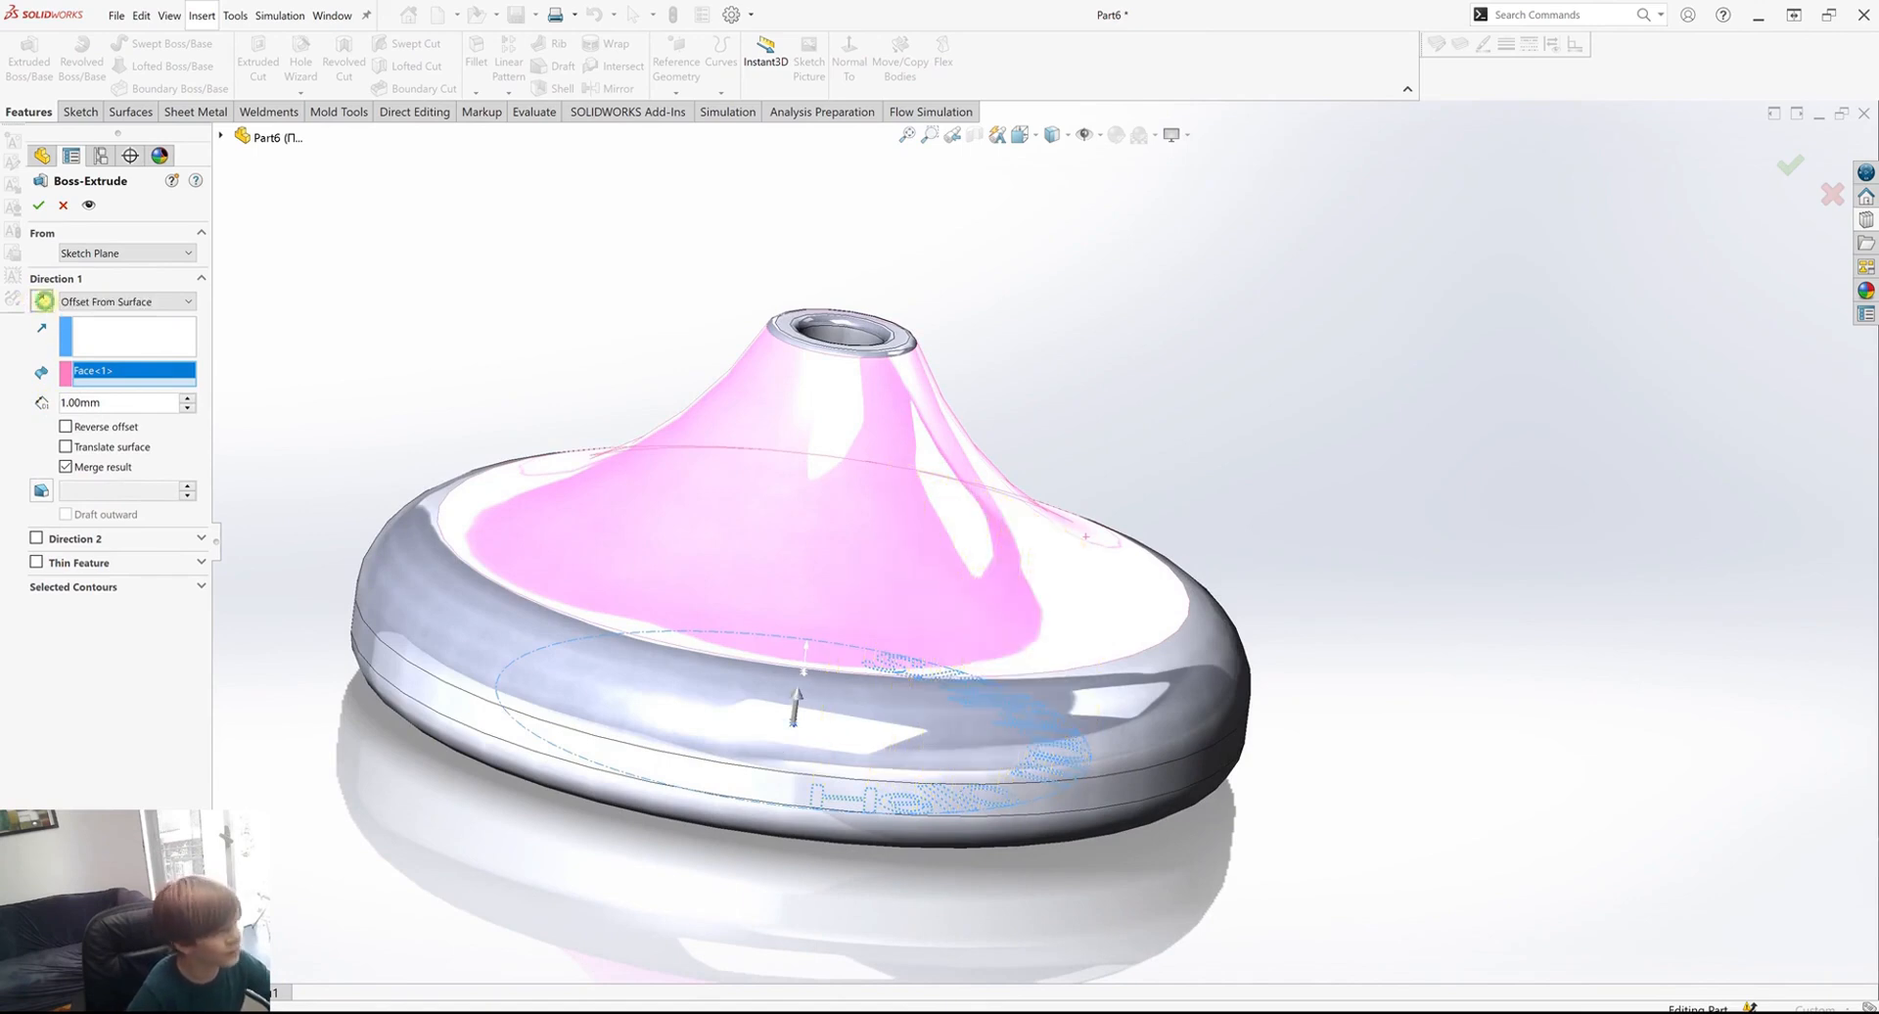
{"action": "left_click", "coordinate": [41, 300]}
{"action": "left_click", "coordinate": [67, 427]}
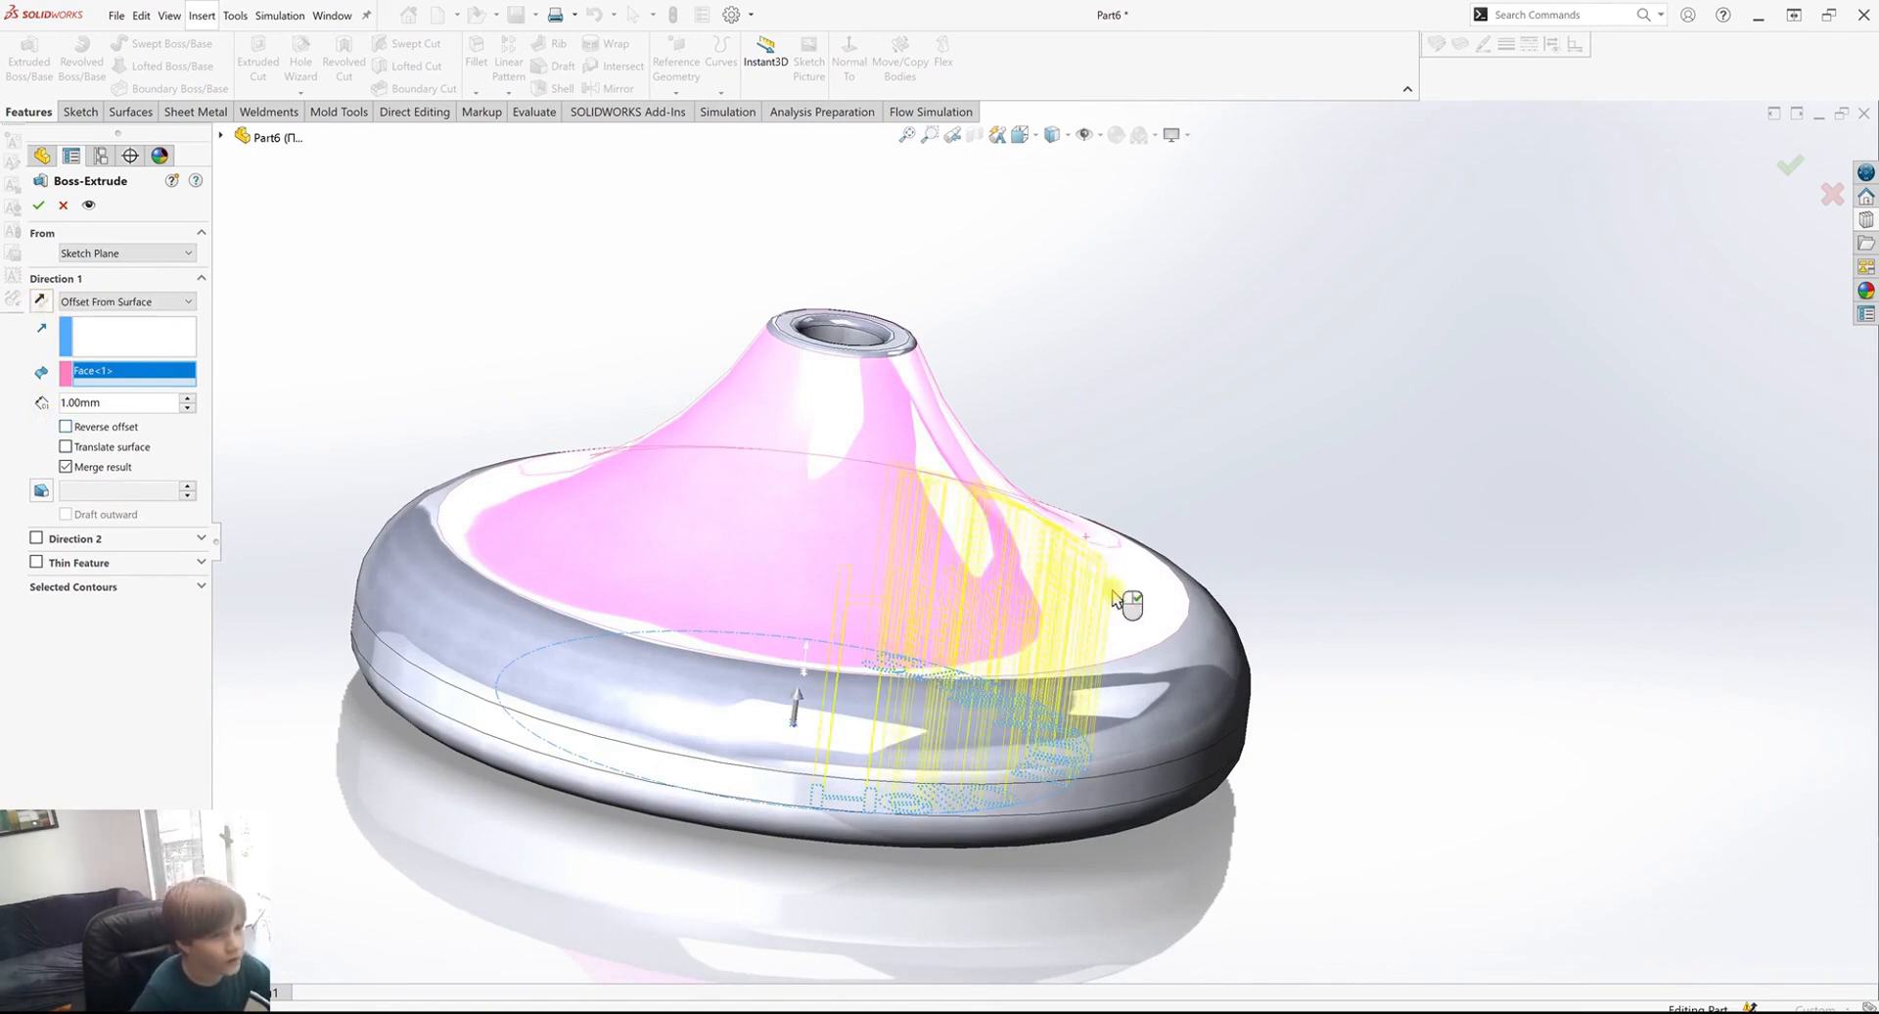
{"action": "middle_click_drag", "start_coordinate": [1133, 583], "coordinate": [448, 594]}
{"action": "scroll", "coordinate": [448, 594], "scroll_direction": "down", "scroll_amount": 5}
{"action": "middle_click_drag", "start_coordinate": [629, 512], "coordinate": [947, 504]}
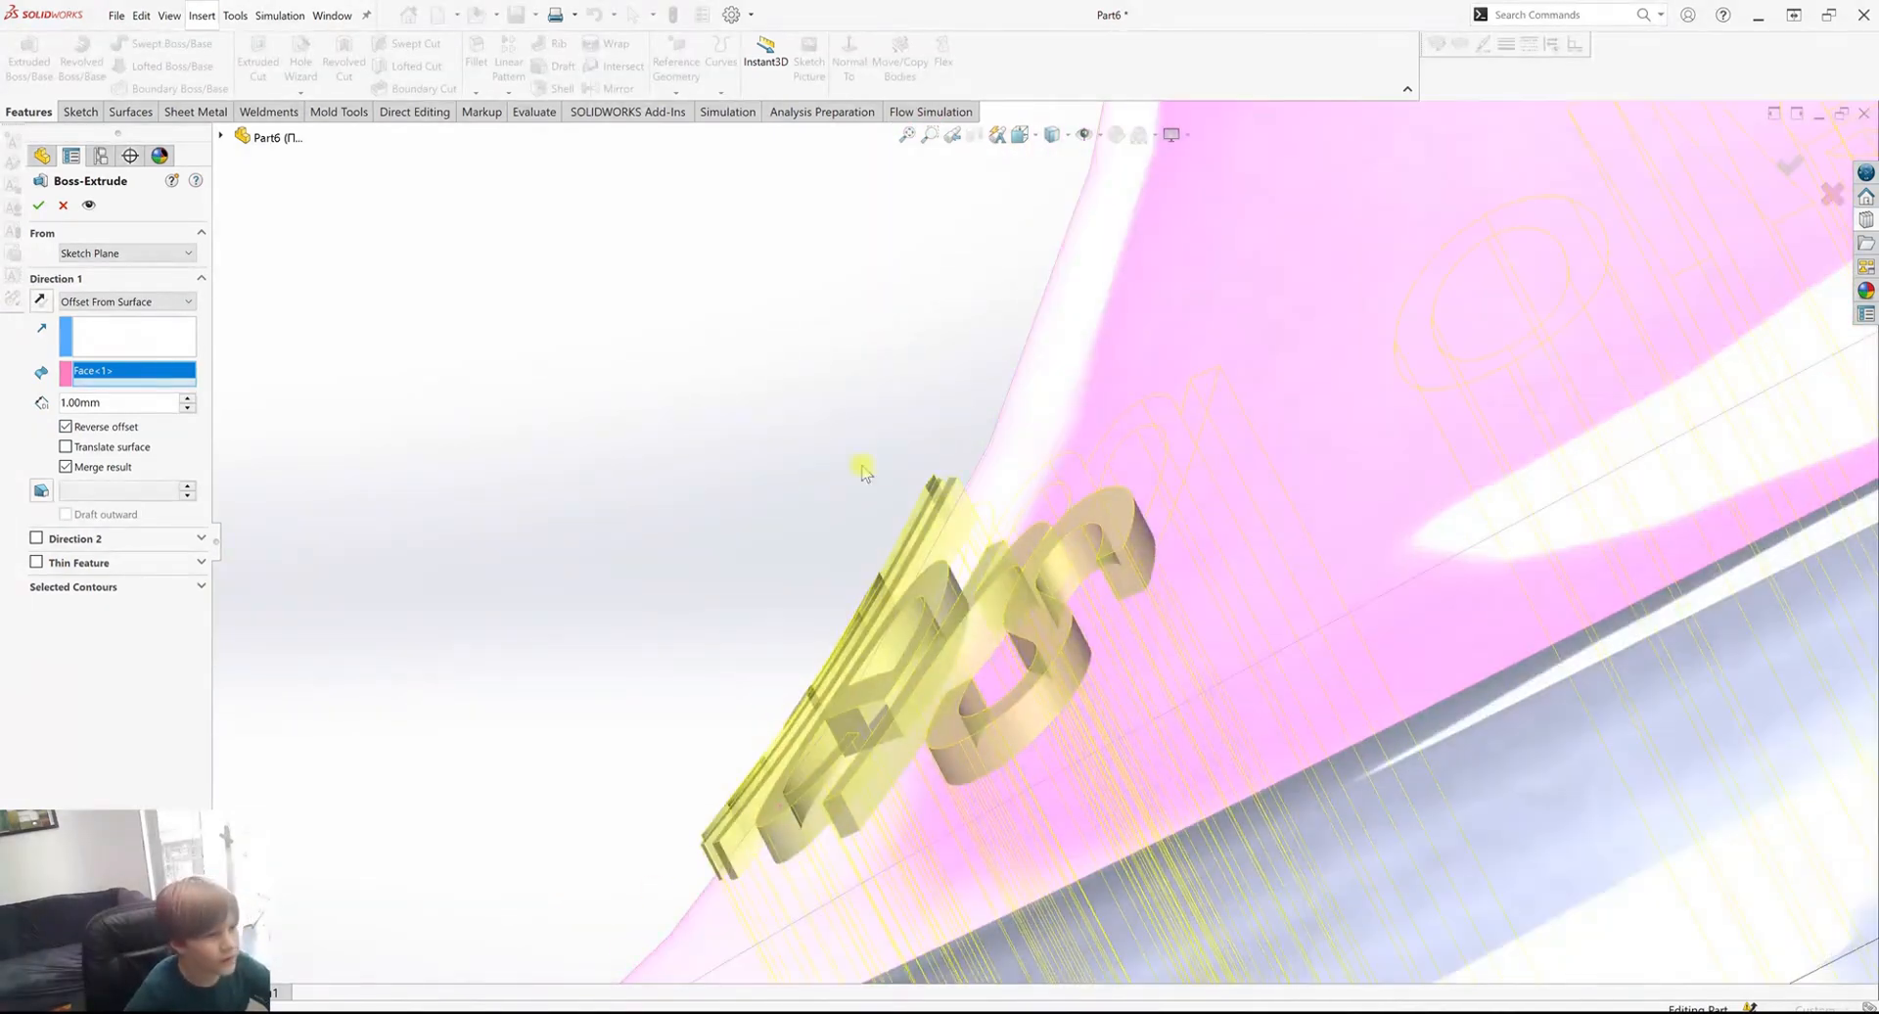
{"action": "scroll", "coordinate": [972, 548], "scroll_direction": "up", "scroll_amount": 6}
{"action": "mouse_move", "coordinate": [1011, 779]}
{"action": "middle_mouse_down"}
{"action": "mouse_move", "coordinate": [1178, 788]}
{"action": "mouse_move", "coordinate": [989, 767]}
{"action": "middle_mouse_up"}
{"action": "scroll", "coordinate": [964, 744], "scroll_direction": "up", "scroll_amount": 2}
{"action": "scroll", "coordinate": [1093, 556], "scroll_direction": "down", "scroll_amount": 2}
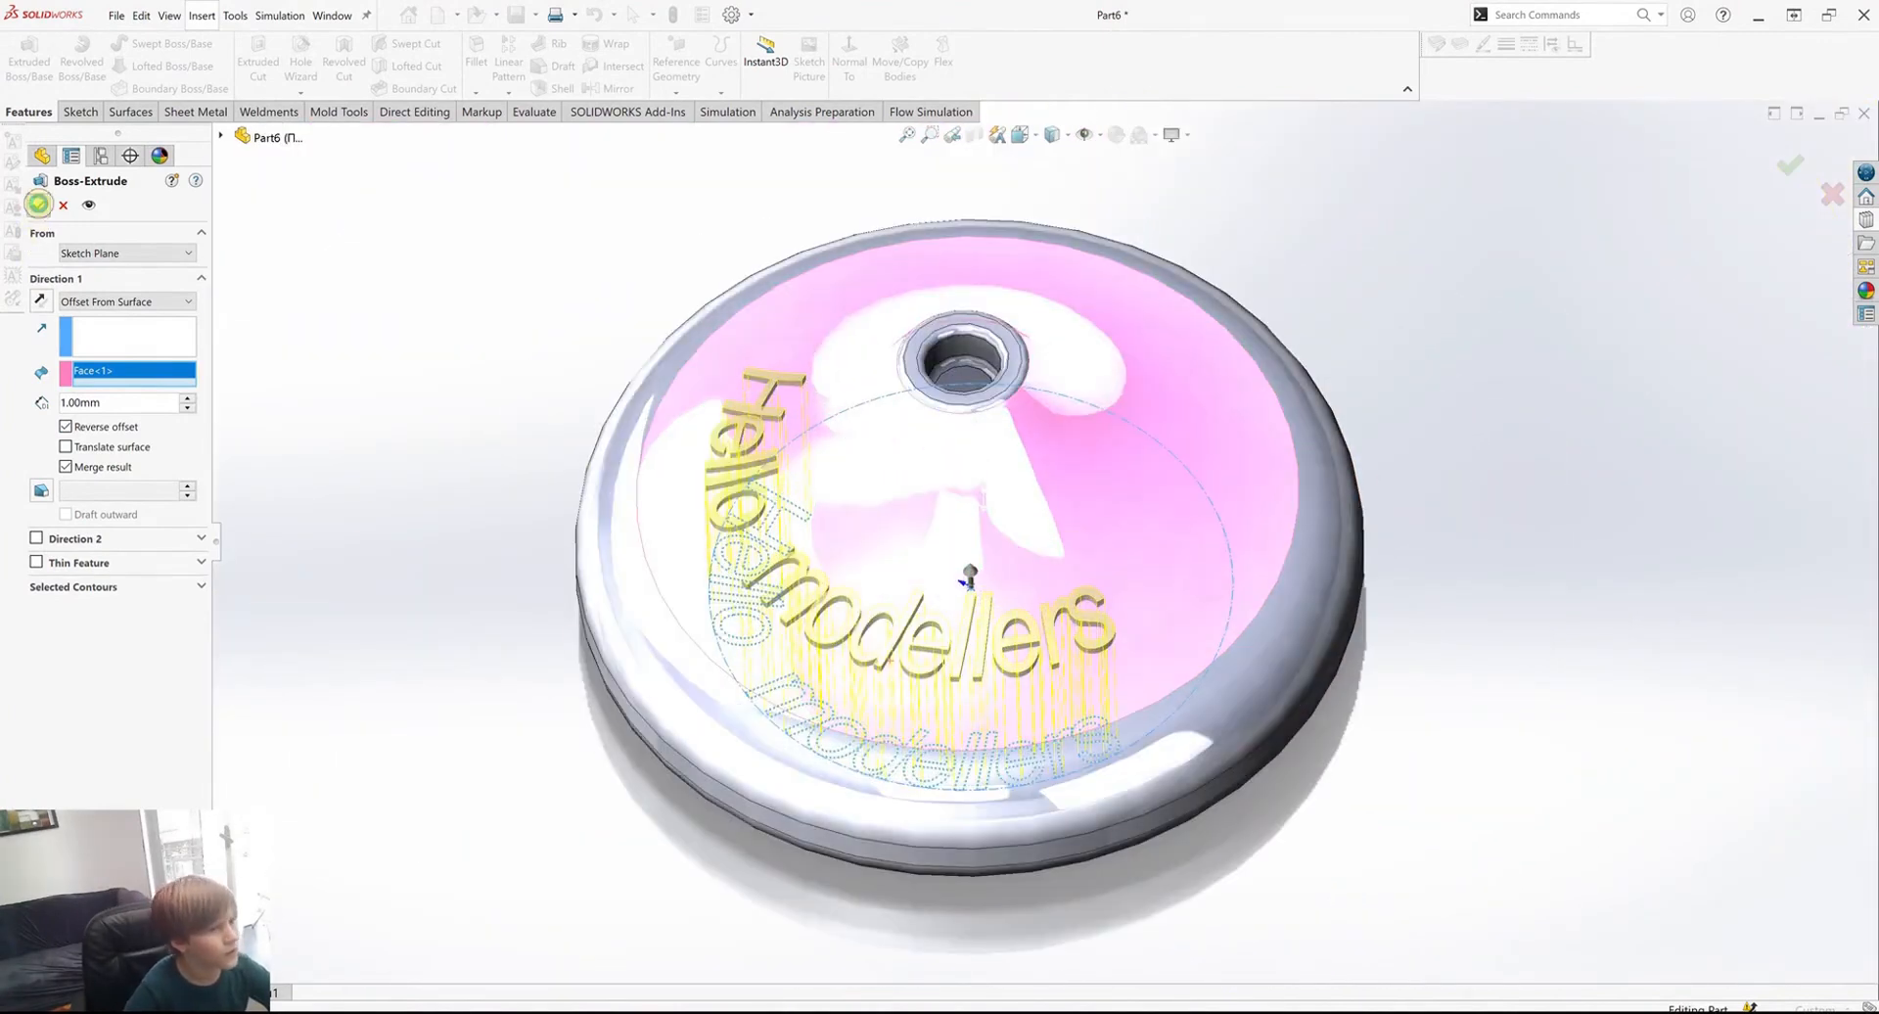
{"action": "key", "text": "Return"}
Create a mold parting line on the upper edge of the outer rim band, running Draft Analysis with the Сверху plane as pull direction.
{"action": "middle_click_drag", "start_coordinate": [558, 461], "coordinate": [639, 438]}
{"action": "scroll", "coordinate": [678, 556], "scroll_direction": "down", "scroll_amount": 4}
{"action": "scroll", "coordinate": [932, 272], "scroll_direction": "up", "scroll_amount": 5}
{"action": "middle_click_drag", "start_coordinate": [1006, 516], "coordinate": [1155, 783]}
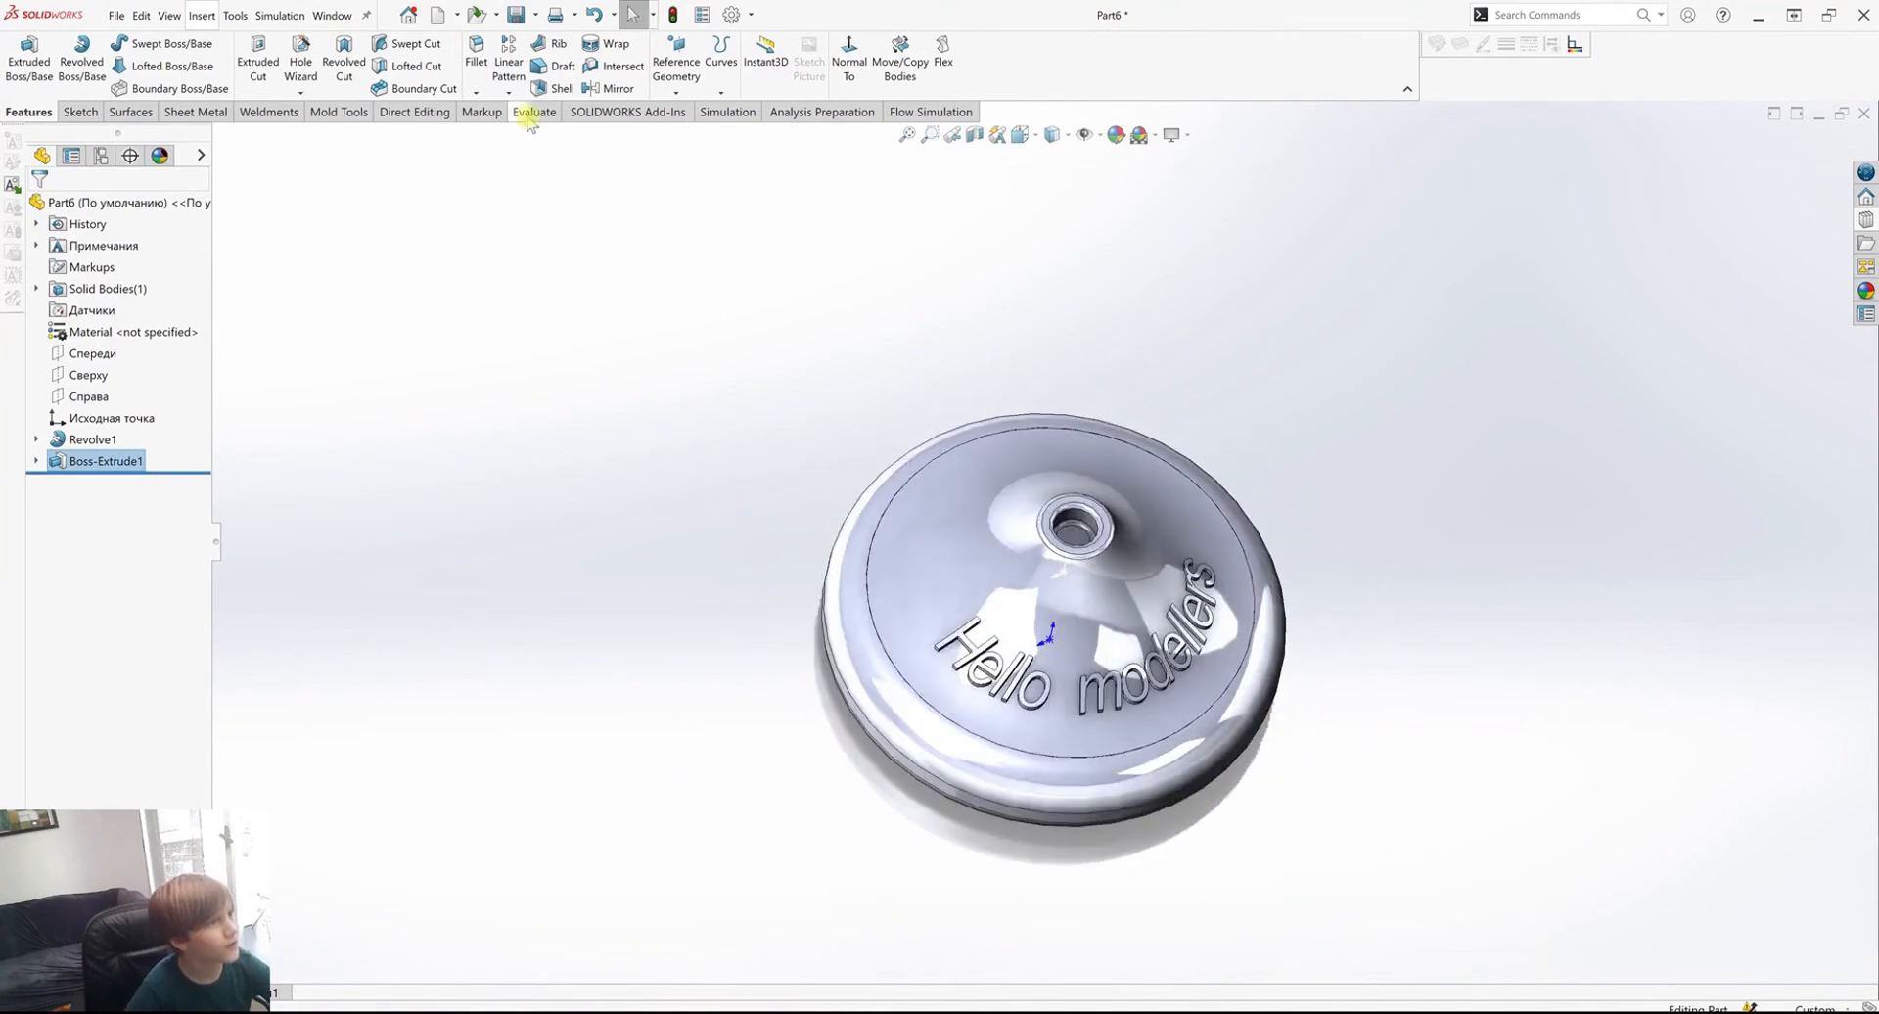
{"action": "left_click", "coordinate": [339, 112]}
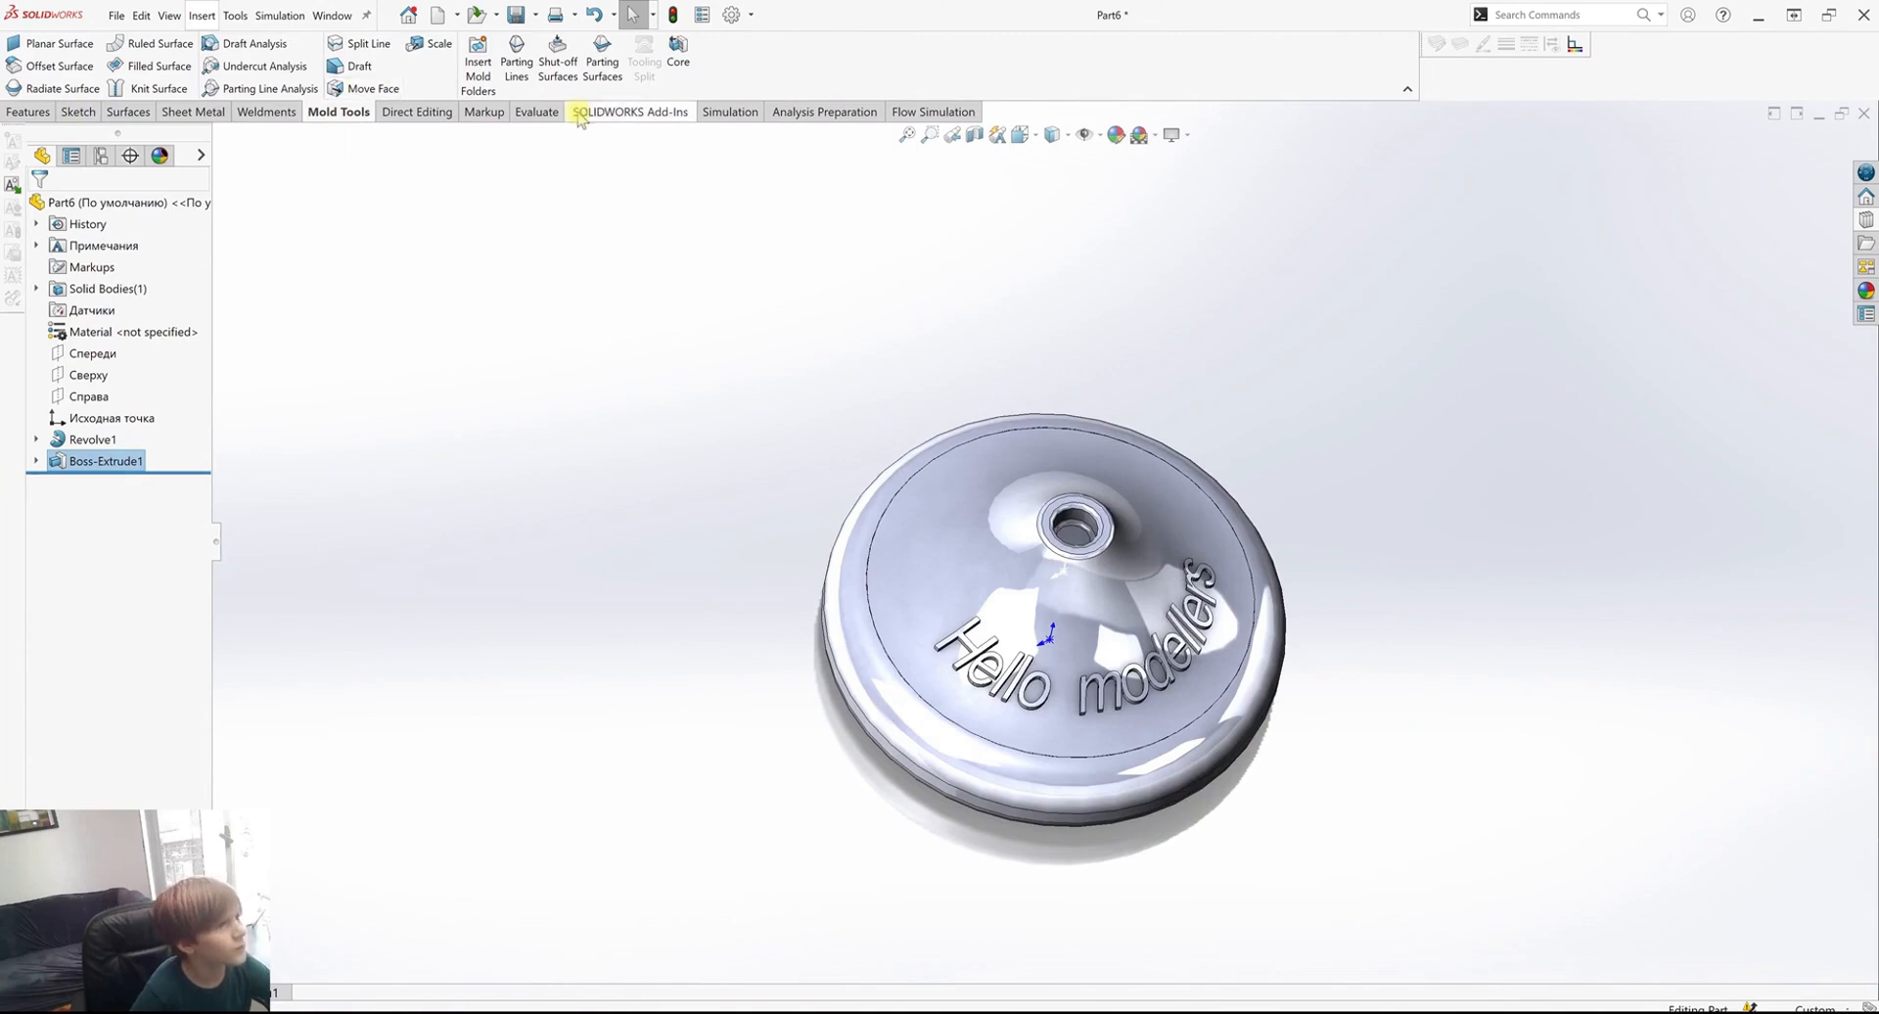
{"action": "left_click", "coordinate": [522, 78]}
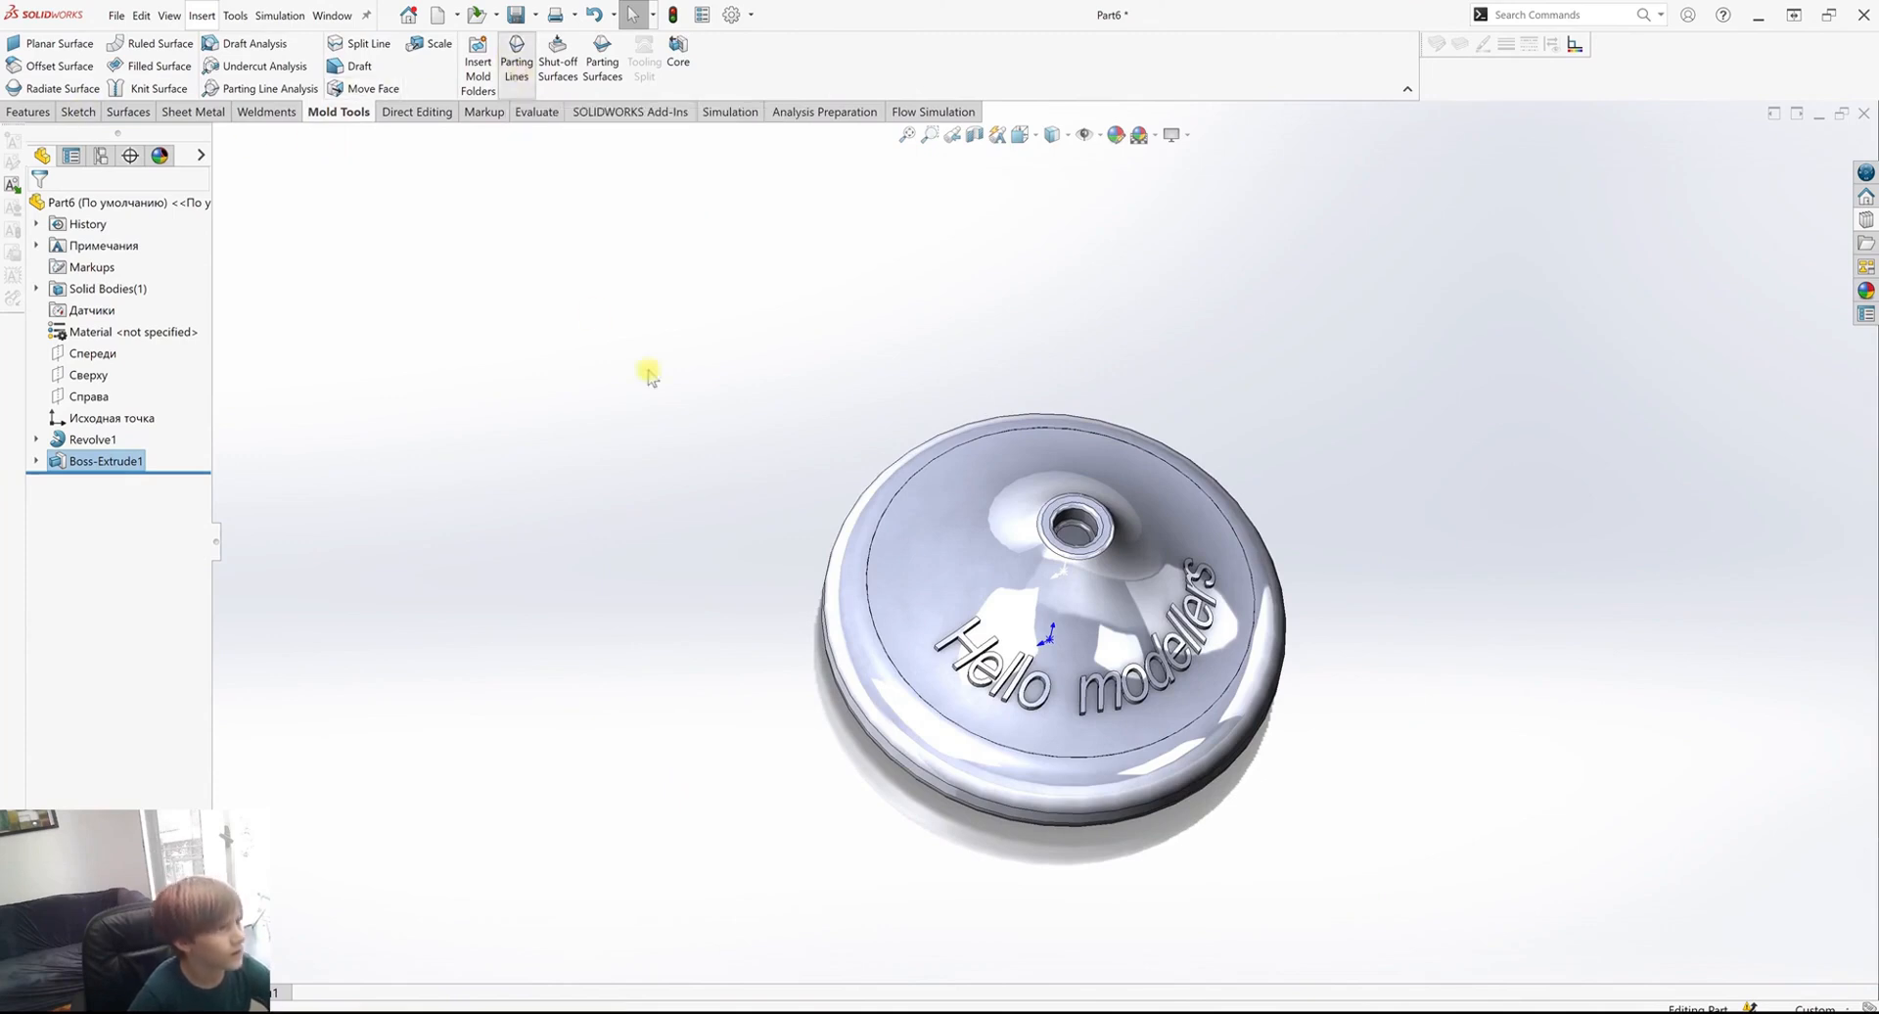
{"action": "middle_click_drag", "start_coordinate": [737, 621], "coordinate": [336, 176]}
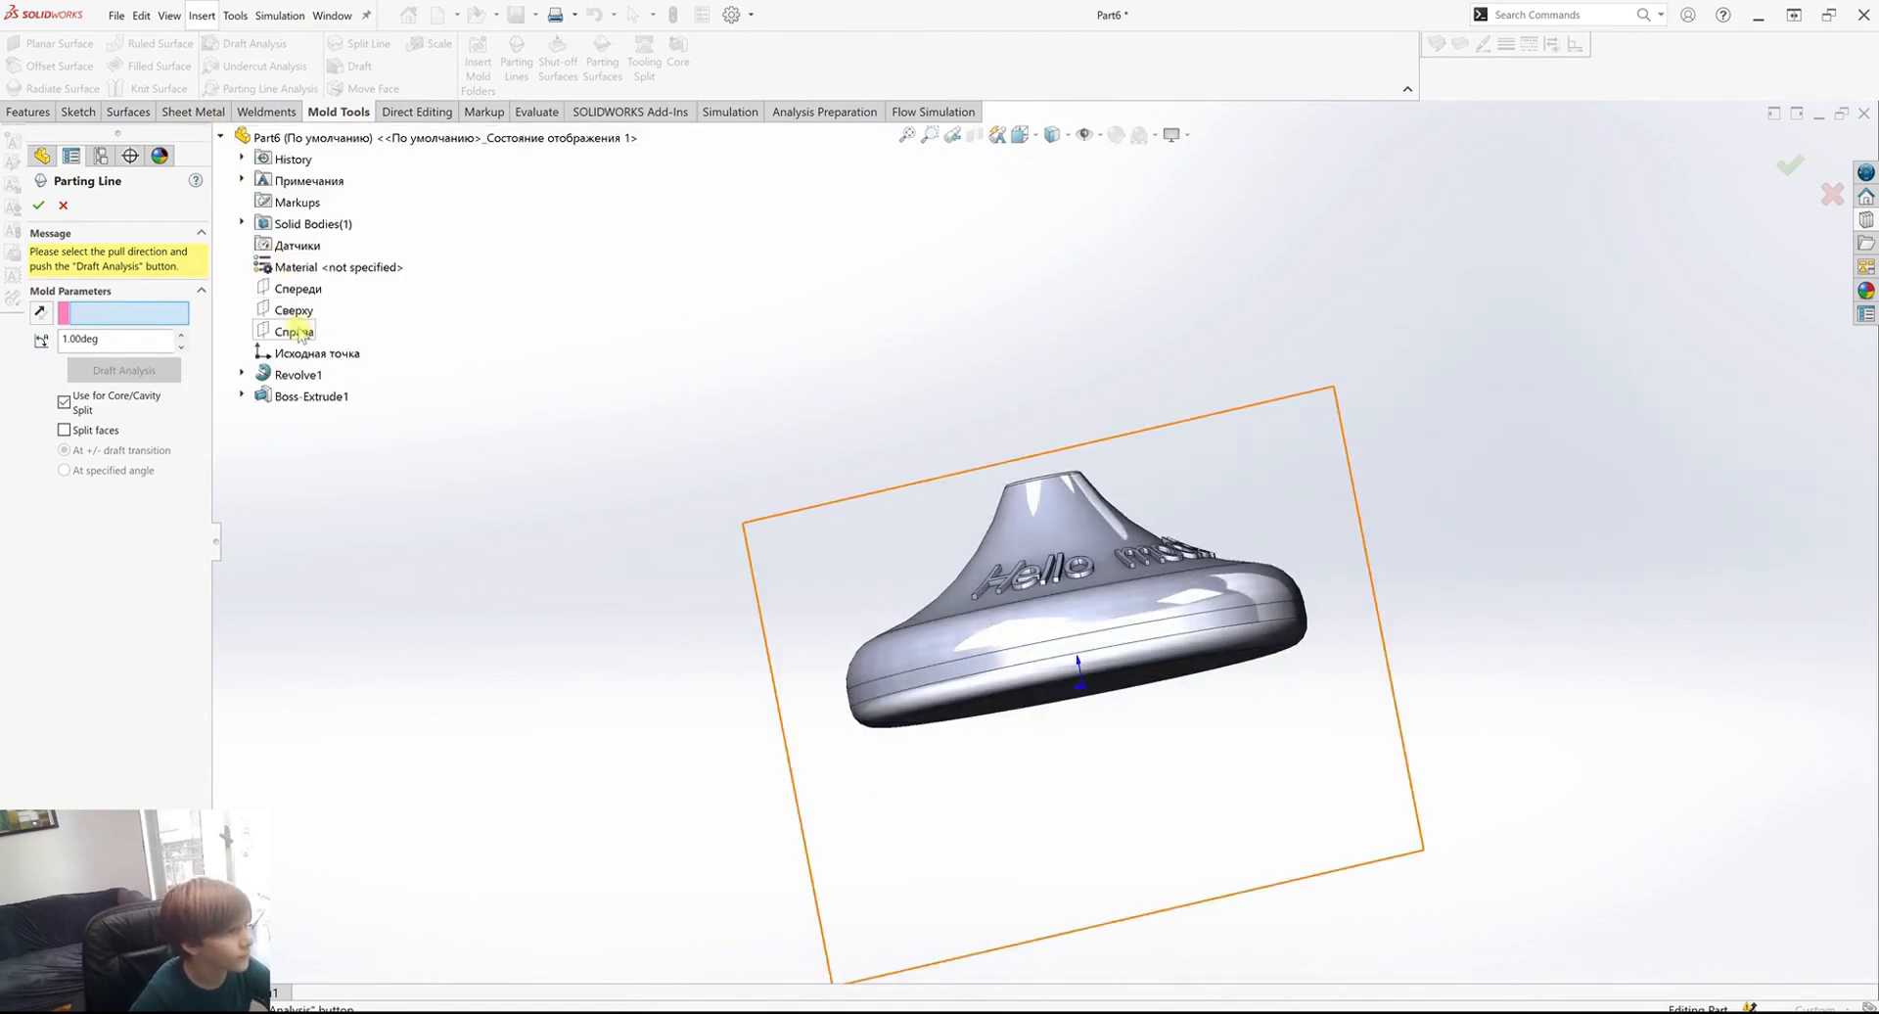
{"action": "left_click", "coordinate": [290, 309]}
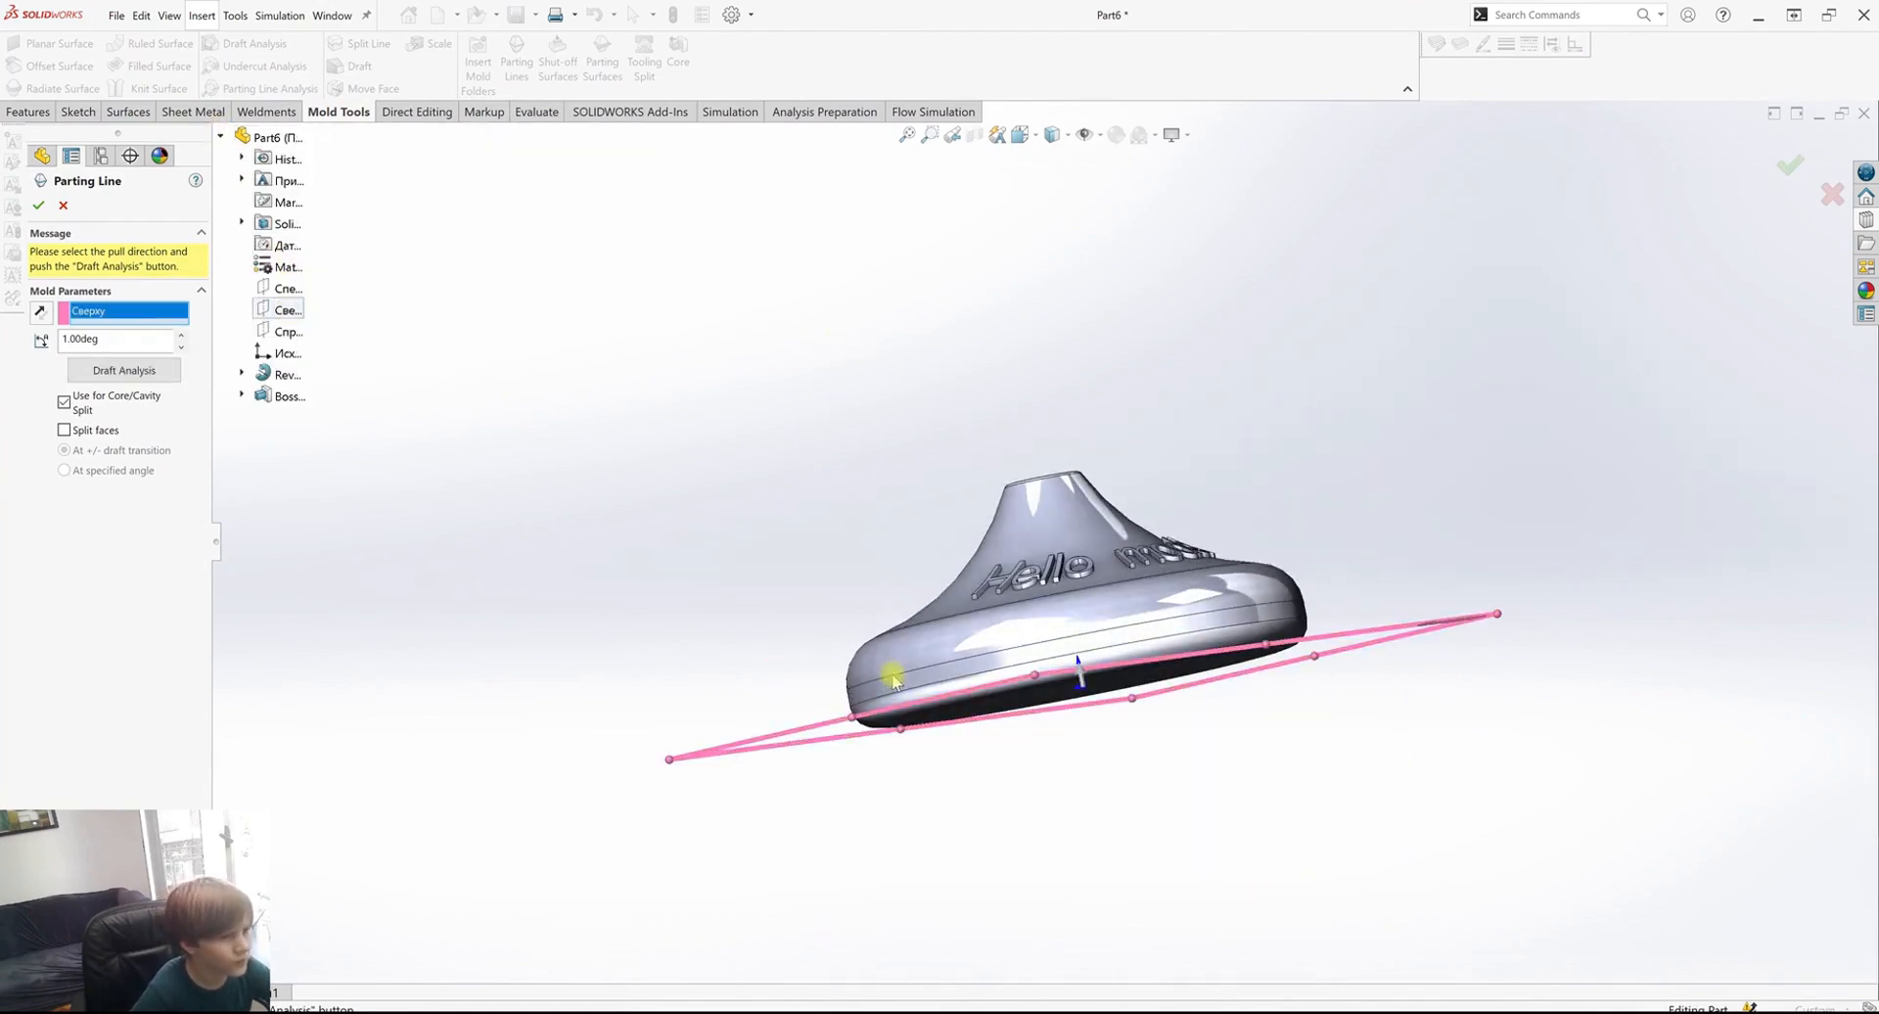
{"action": "left_click", "coordinate": [130, 371]}
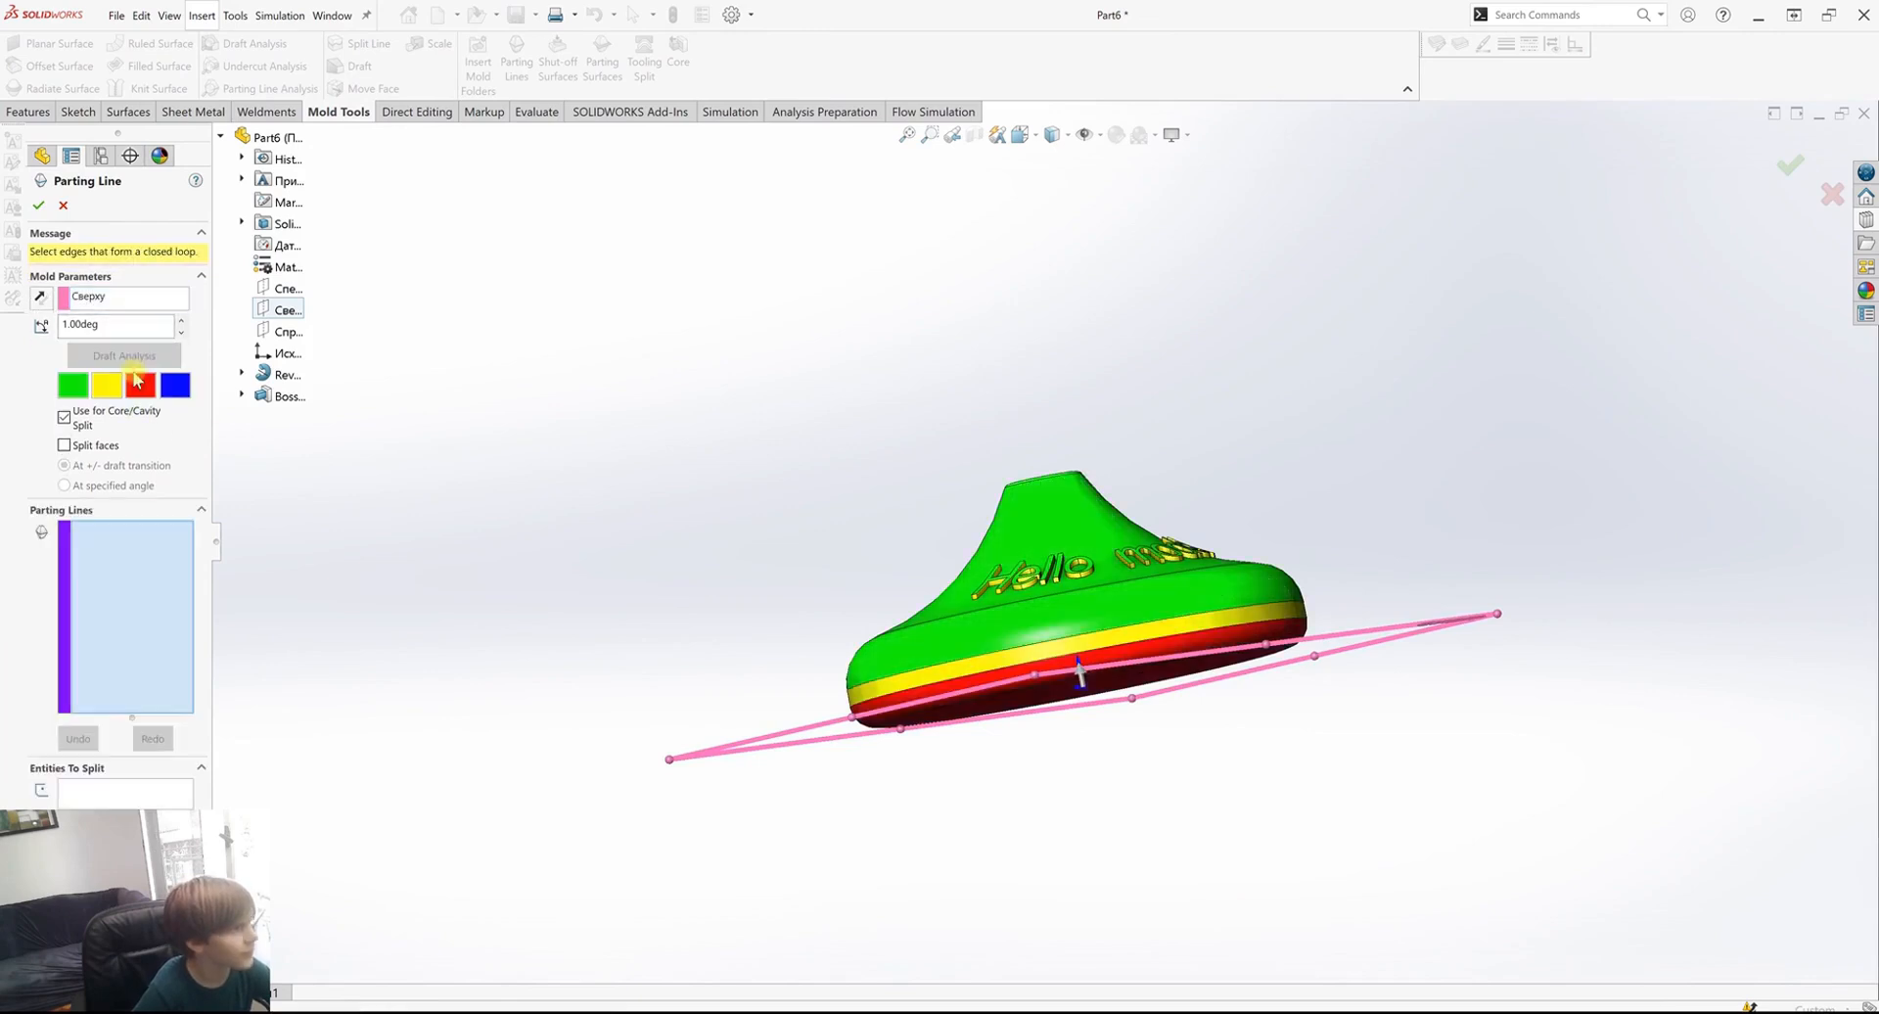
{"action": "left_click", "coordinate": [1010, 654]}
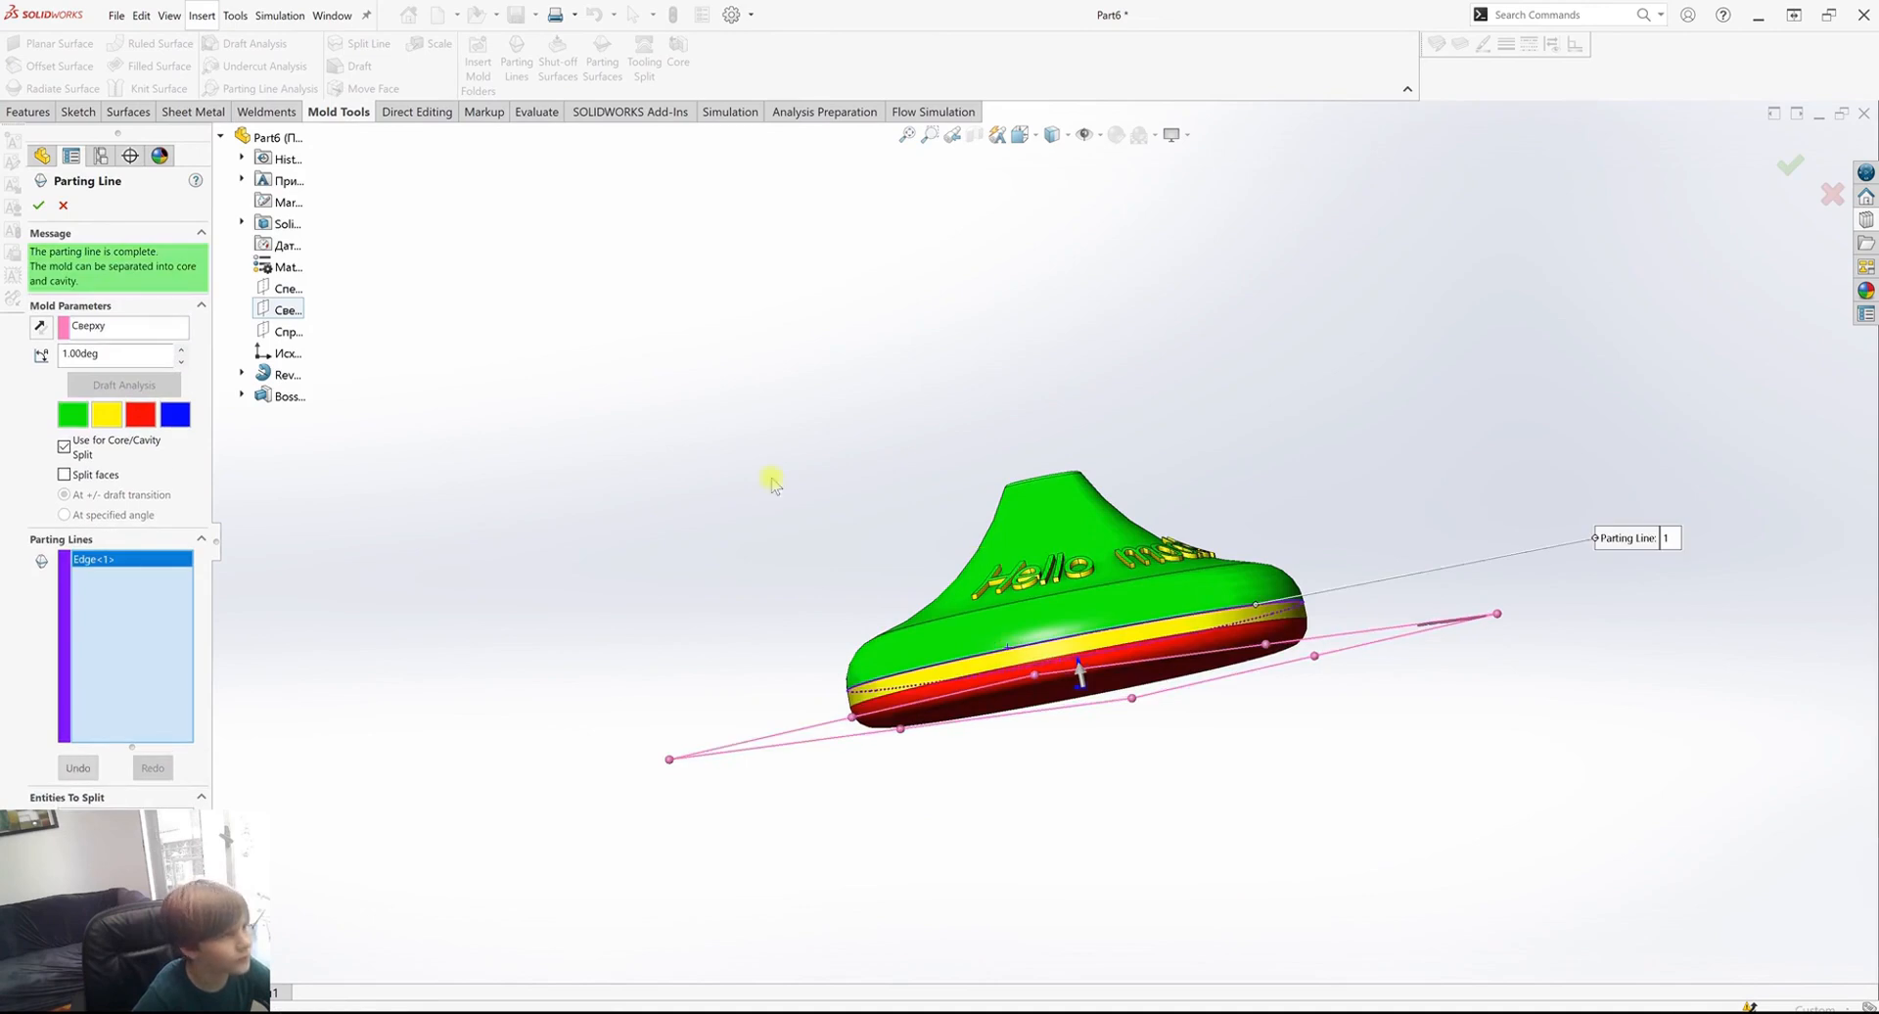
{"action": "left_click", "coordinate": [33, 206]}
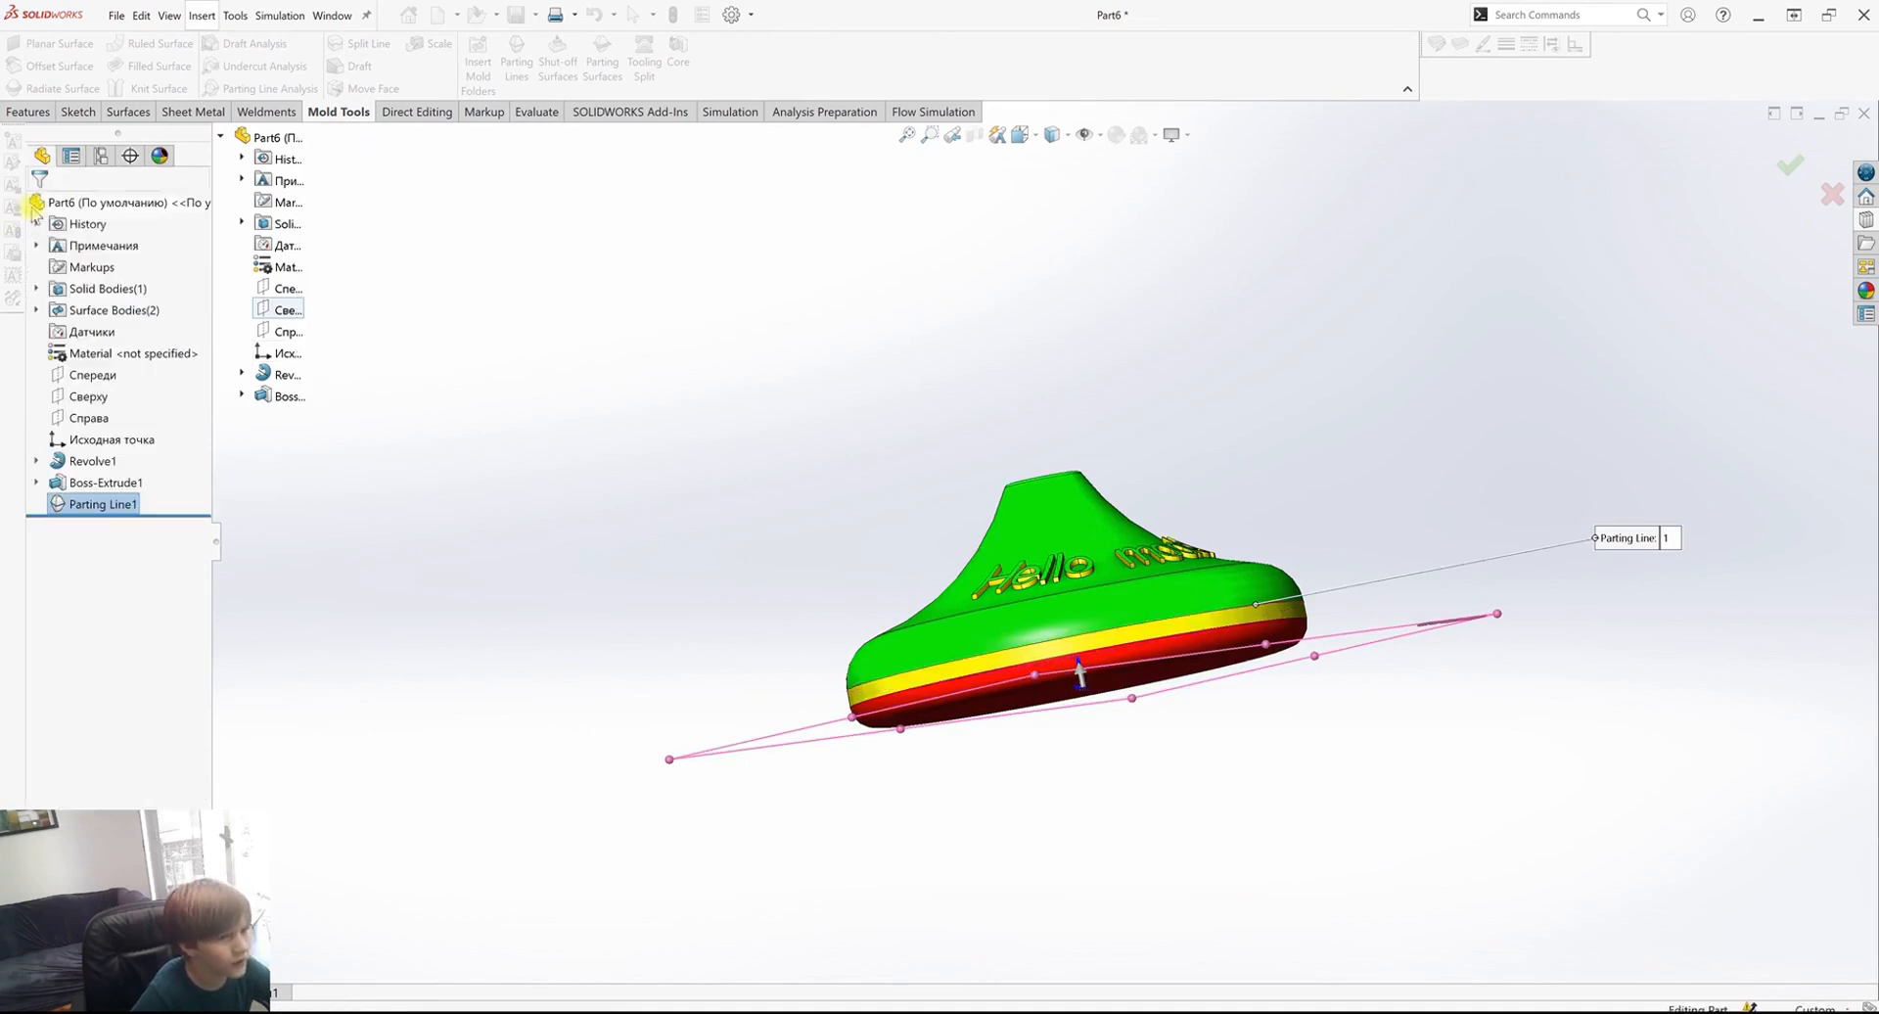
Reopen the parting line feature and examine the draft analysis colours on the letters, neck and rim from several sides.
{"action": "middle_click_drag", "start_coordinate": [1098, 588], "coordinate": [1018, 749]}
{"action": "right_click", "coordinate": [93, 503]}
{"action": "left_click", "coordinate": [109, 464]}
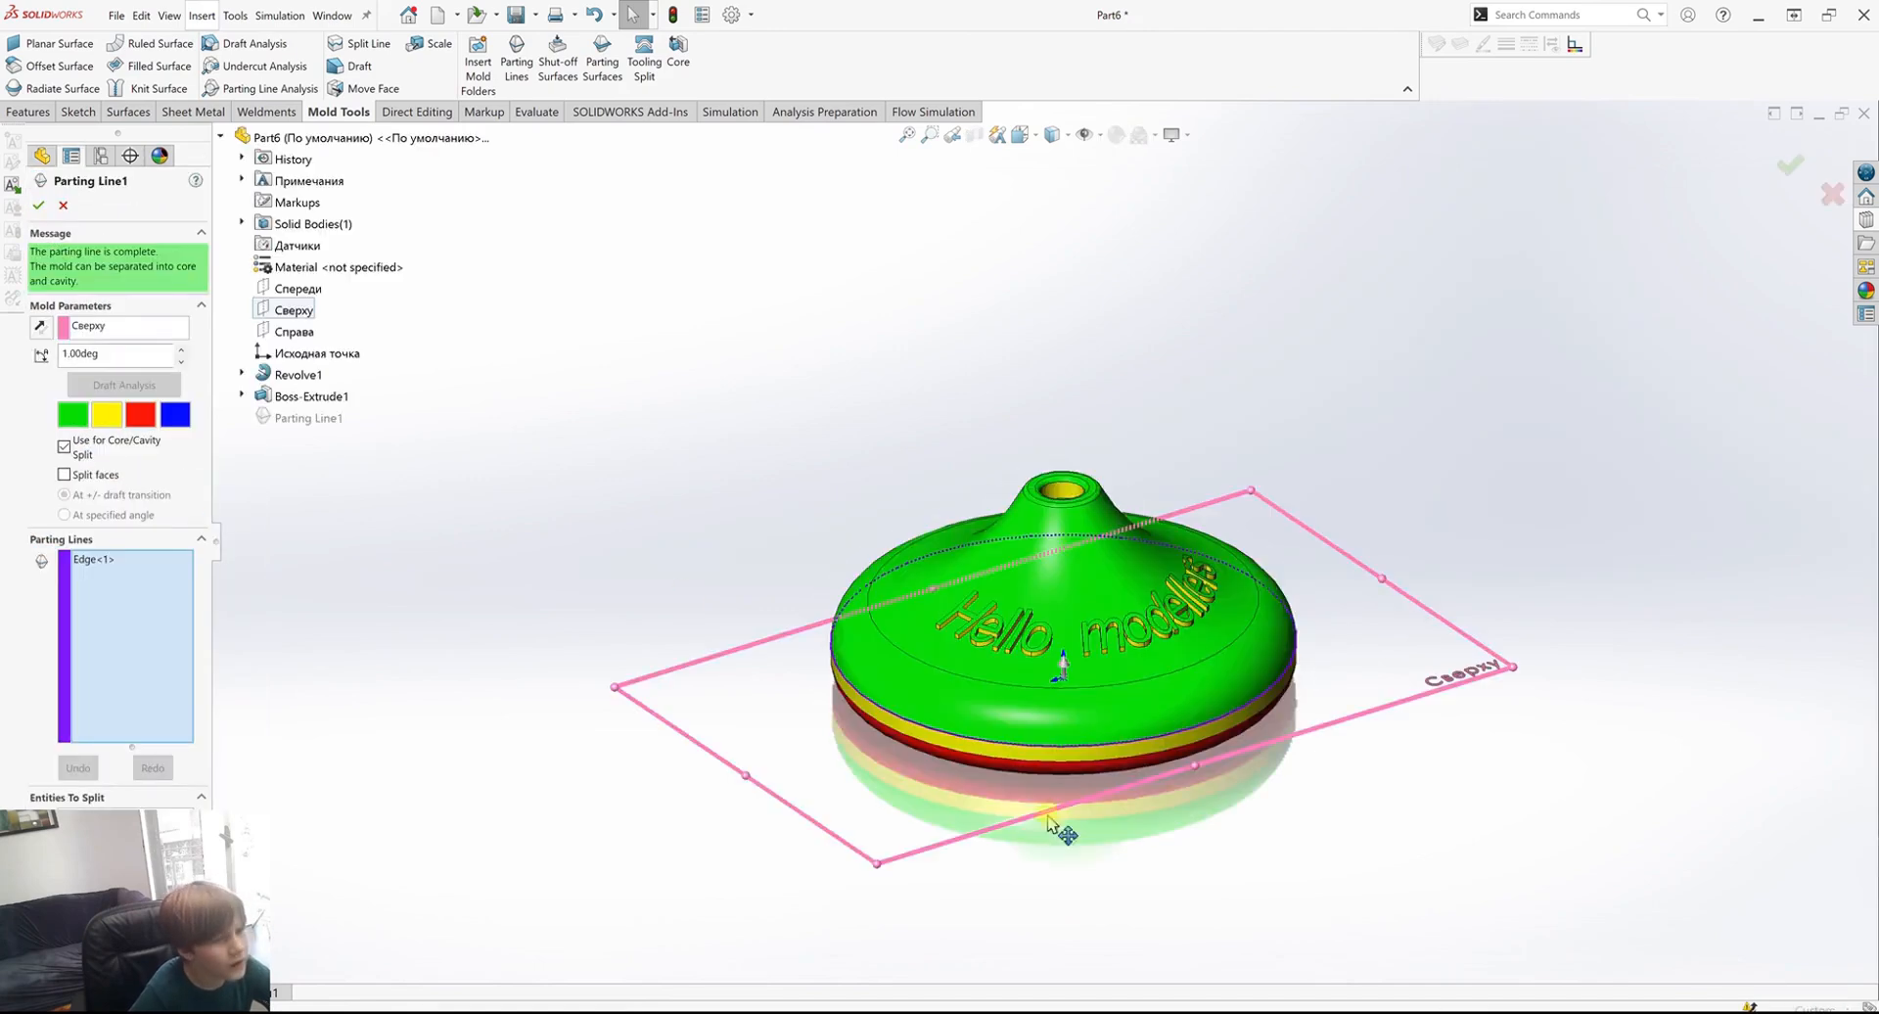
{"action": "middle_click_drag", "start_coordinate": [1123, 767], "coordinate": [1106, 658]}
{"action": "middle_click_drag", "start_coordinate": [993, 763], "coordinate": [986, 525]}
{"action": "scroll", "coordinate": [1157, 594], "scroll_direction": "down", "scroll_amount": 4}
{"action": "scroll", "coordinate": [894, 603], "scroll_direction": "up", "scroll_amount": 2}
{"action": "scroll", "coordinate": [936, 651], "scroll_direction": "down", "scroll_amount": 1}
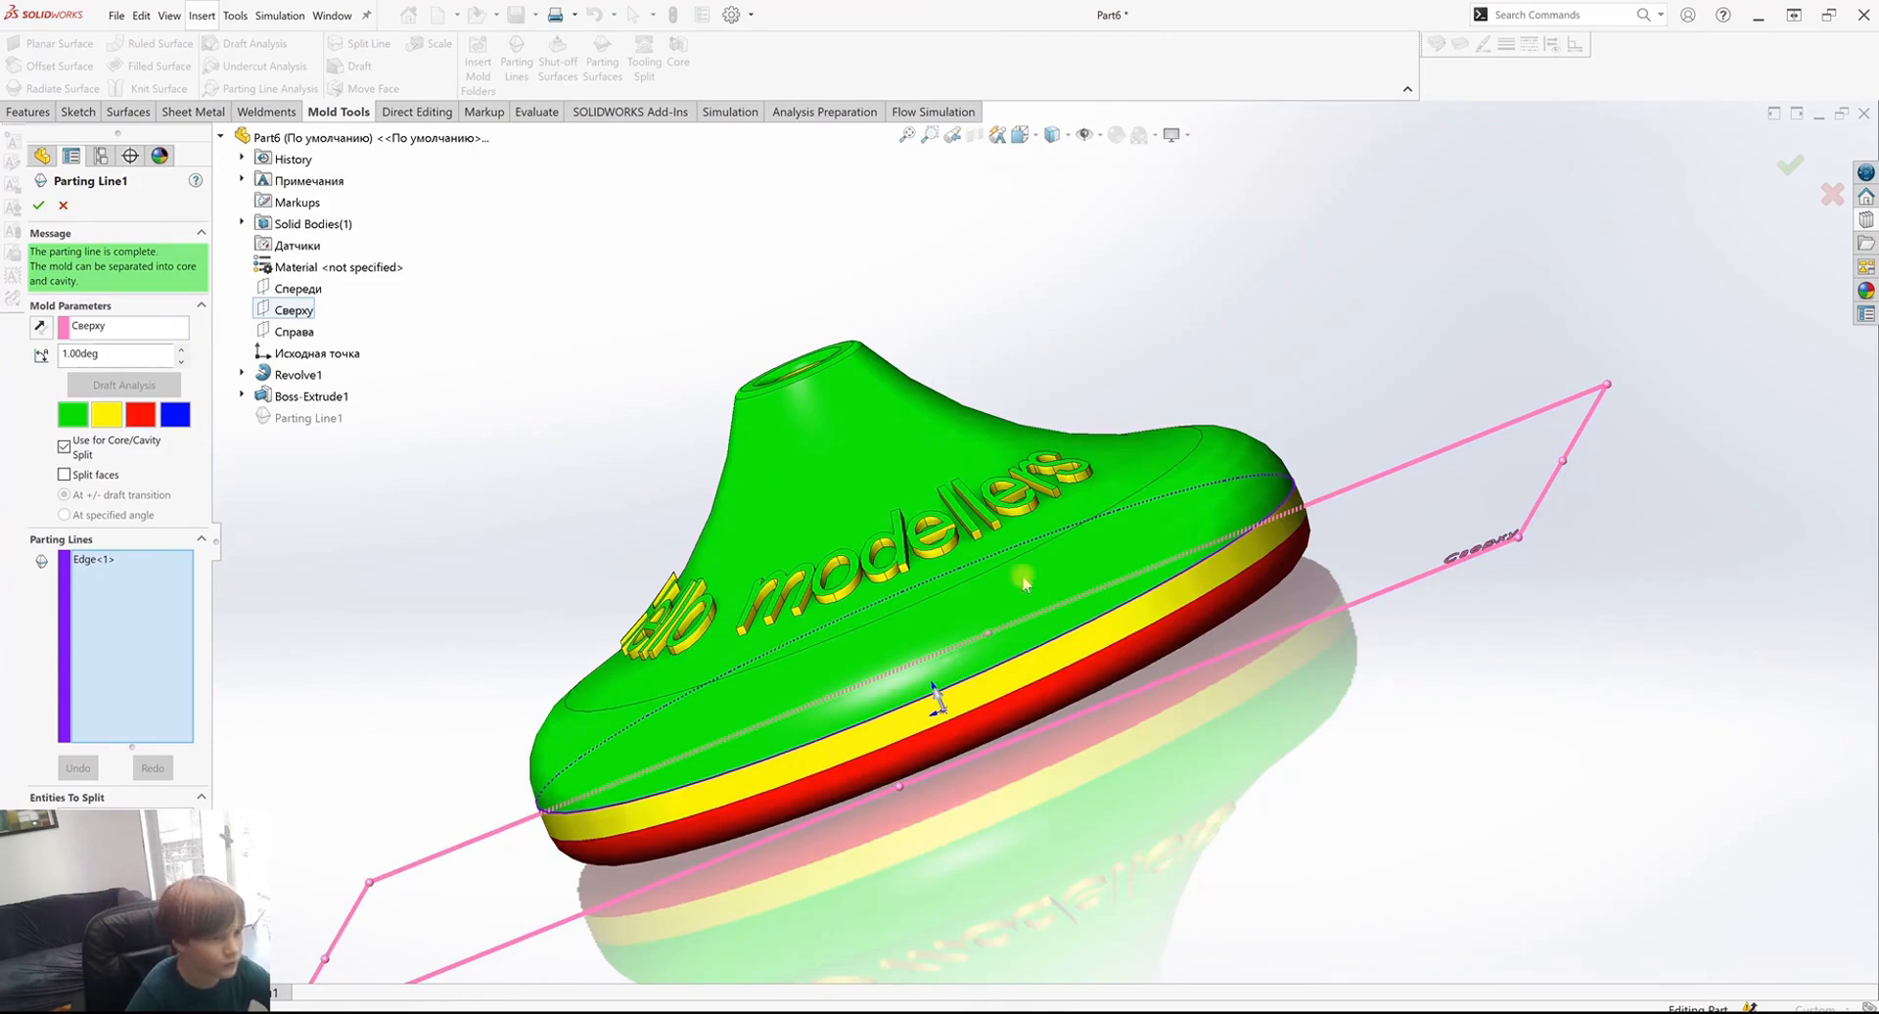
{"action": "middle_click_drag", "start_coordinate": [967, 492], "coordinate": [1051, 545]}
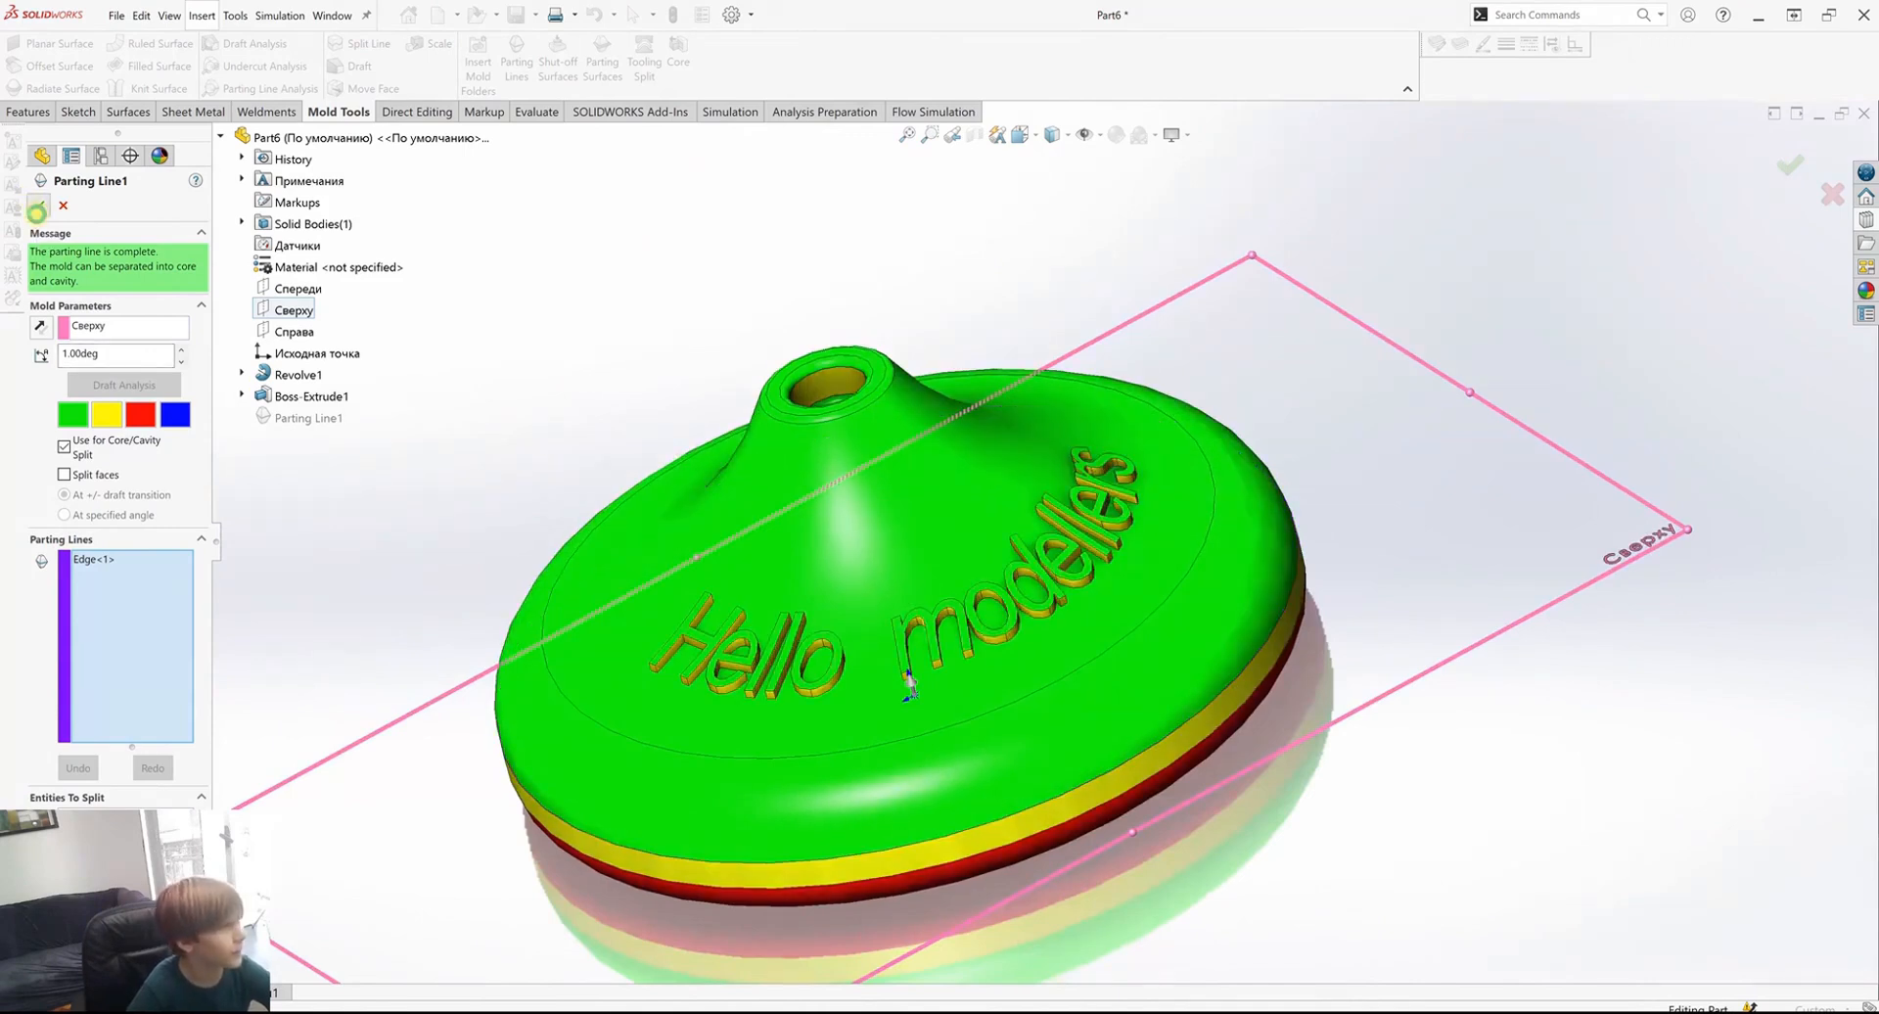
{"action": "left_click", "coordinate": [37, 205]}
{"action": "middle_click_drag", "start_coordinate": [567, 778], "coordinate": [421, 299]}
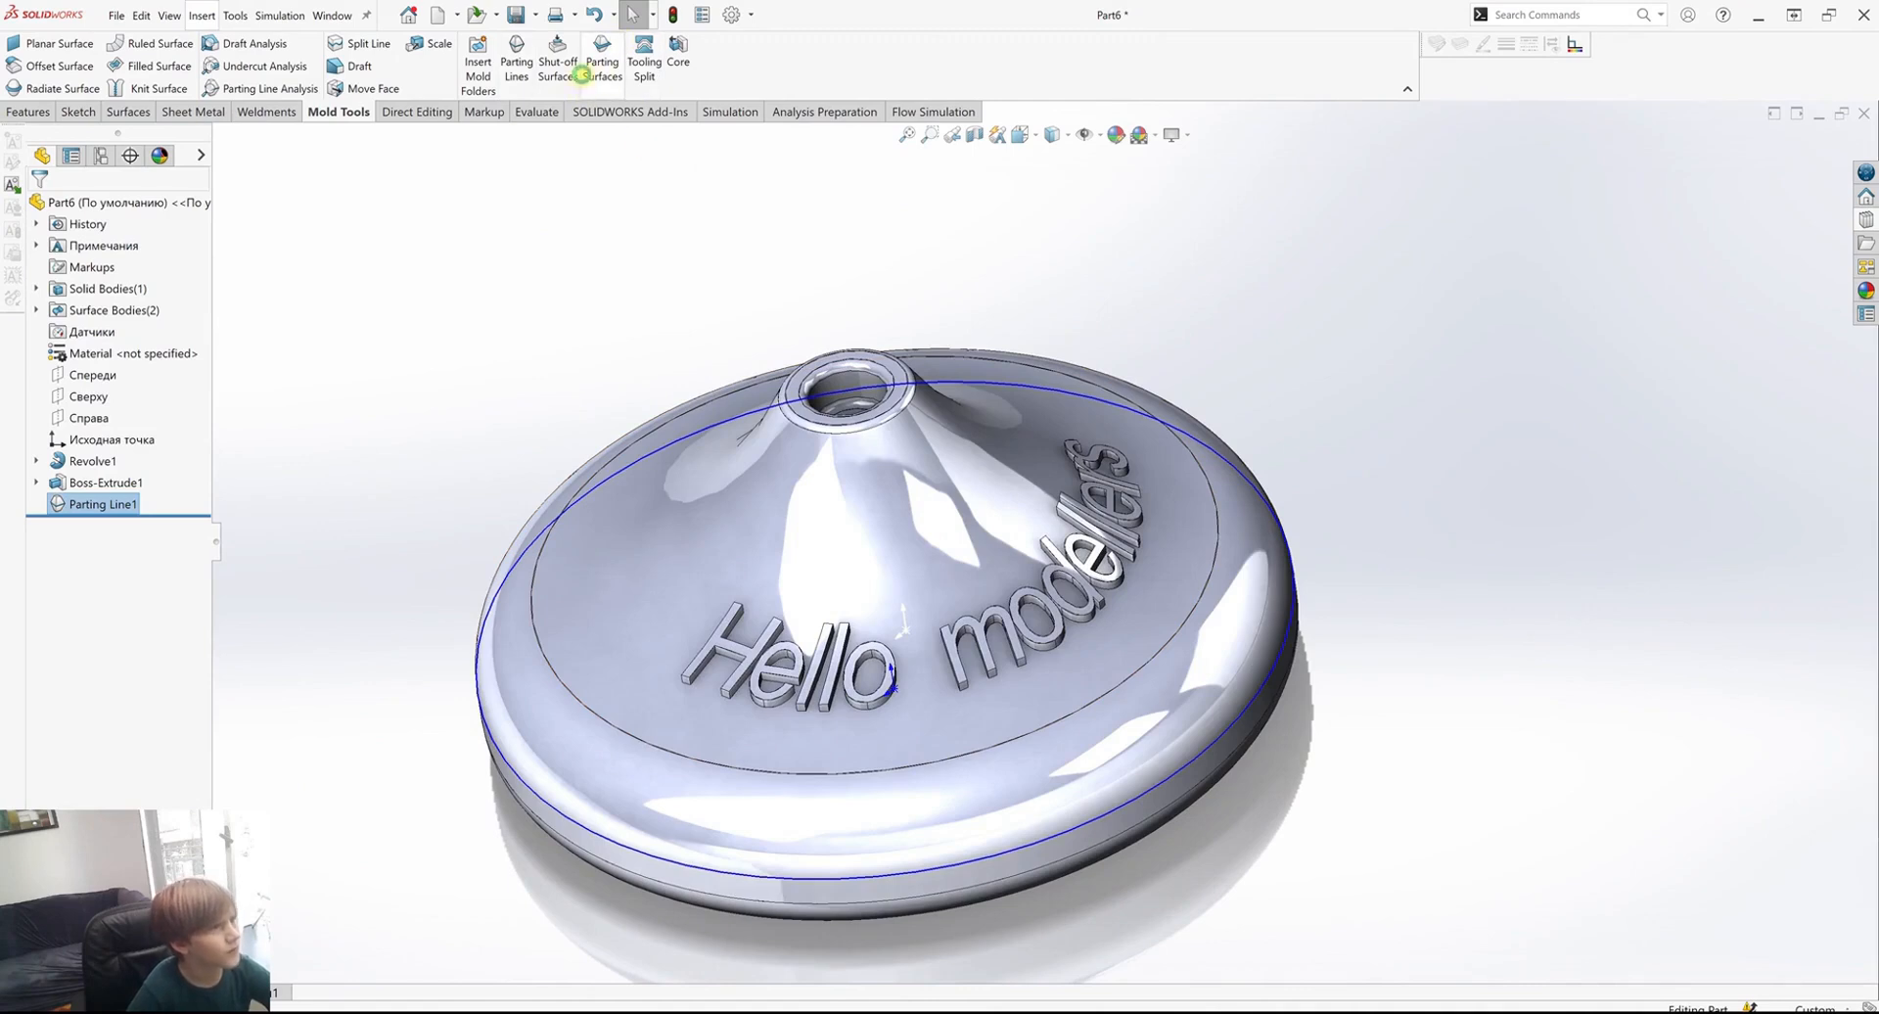
Create a shut-off surface on the circular edge of the hole at the top of the neck.
{"action": "left_click", "coordinate": [556, 70]}
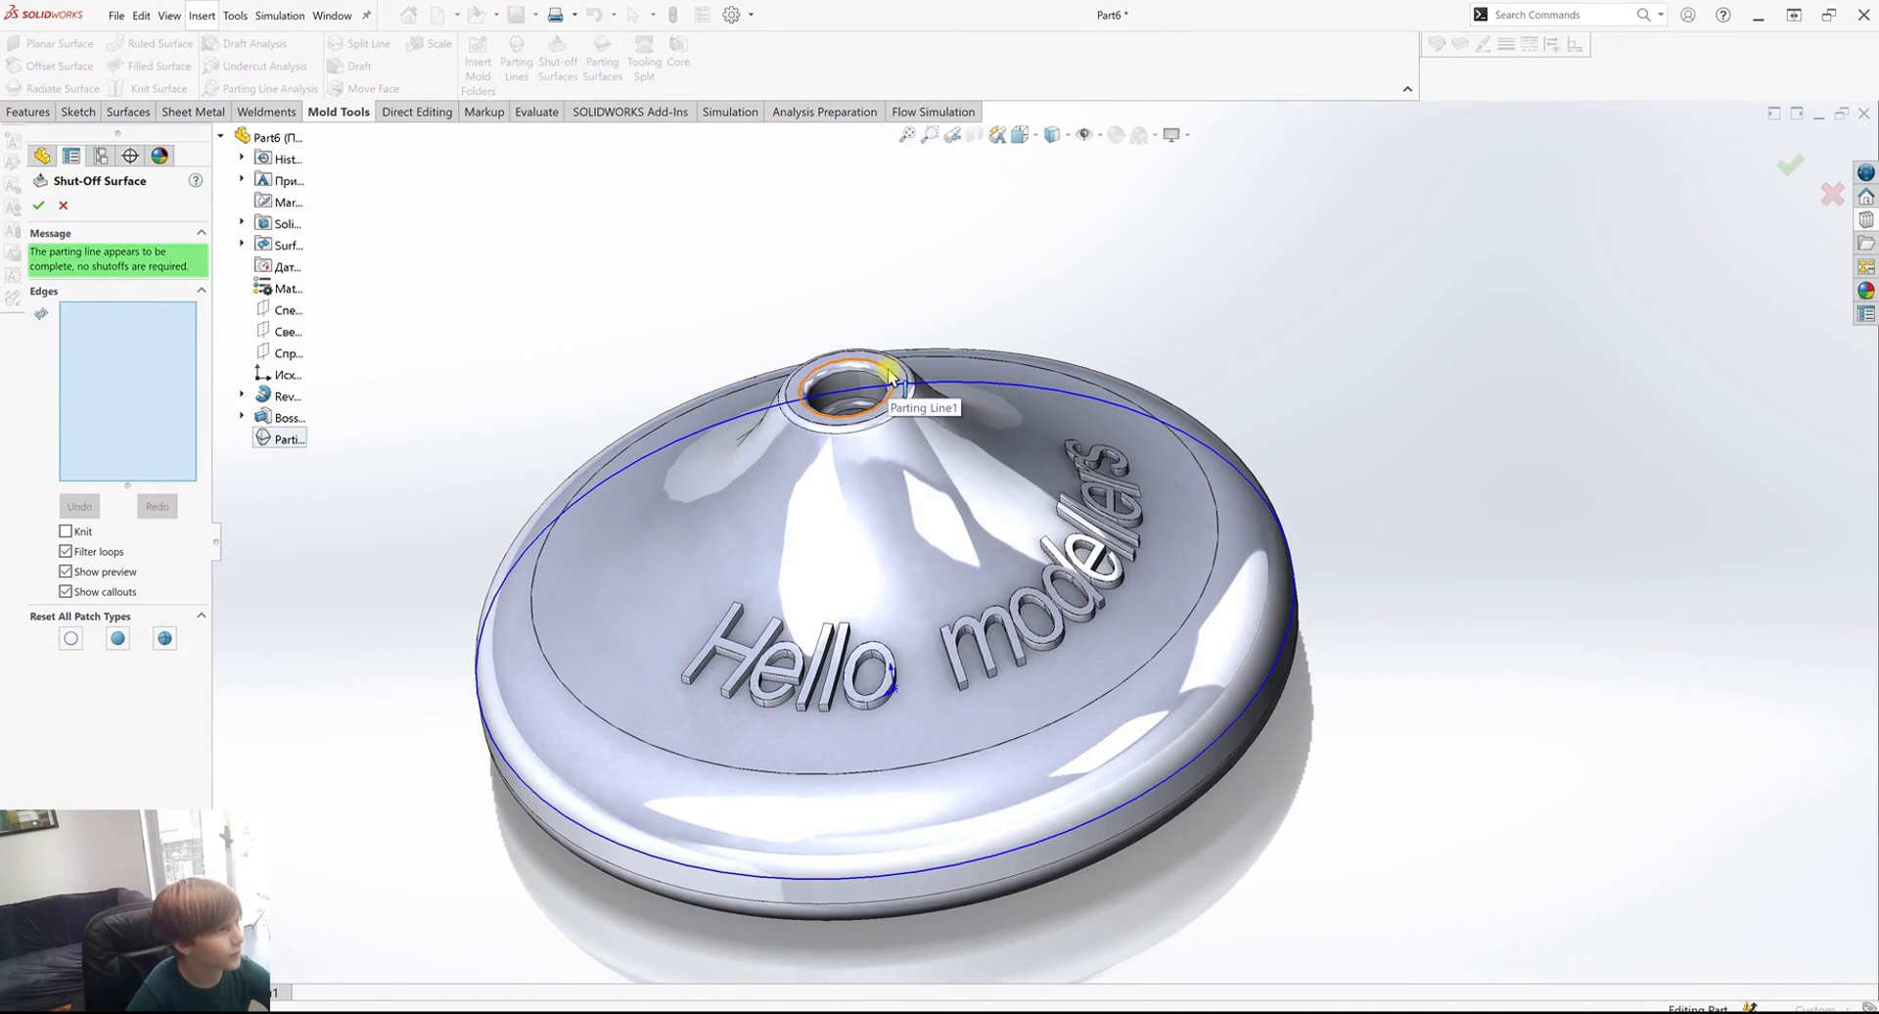
{"action": "left_click", "coordinate": [889, 377]}
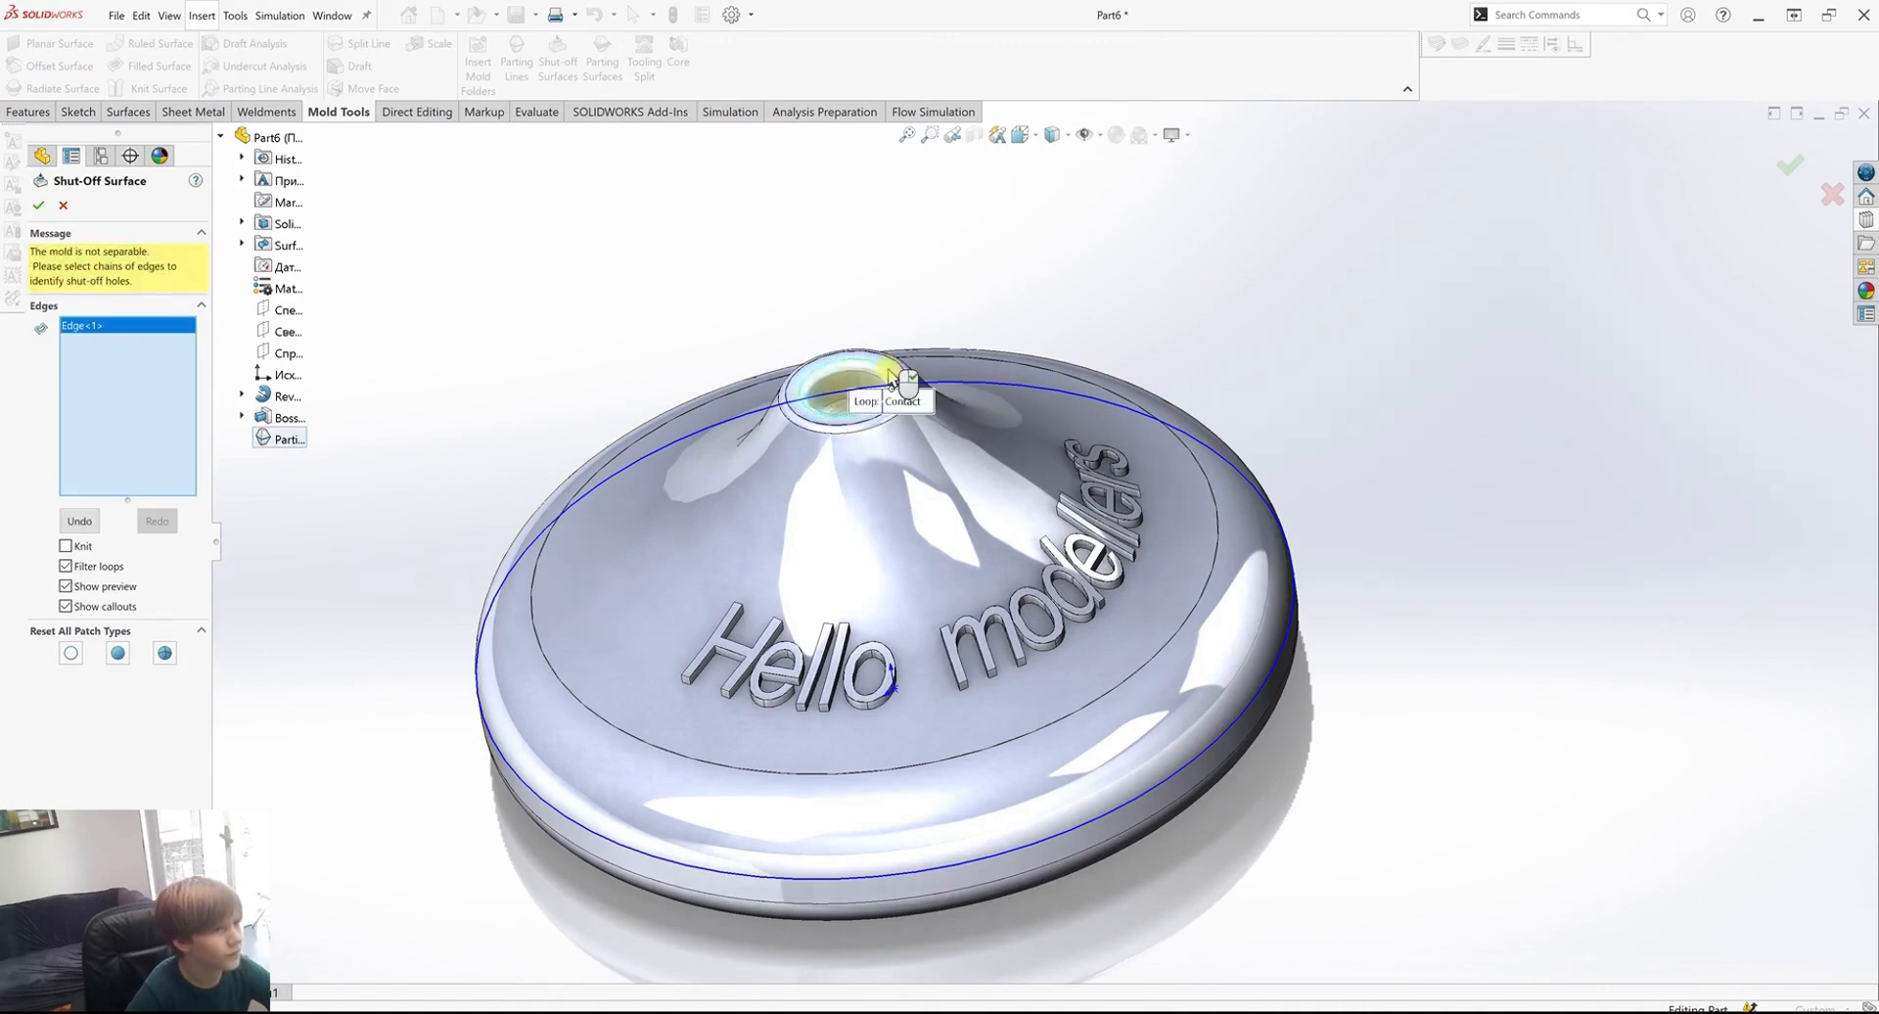
{"action": "left_click", "coordinate": [36, 206]}
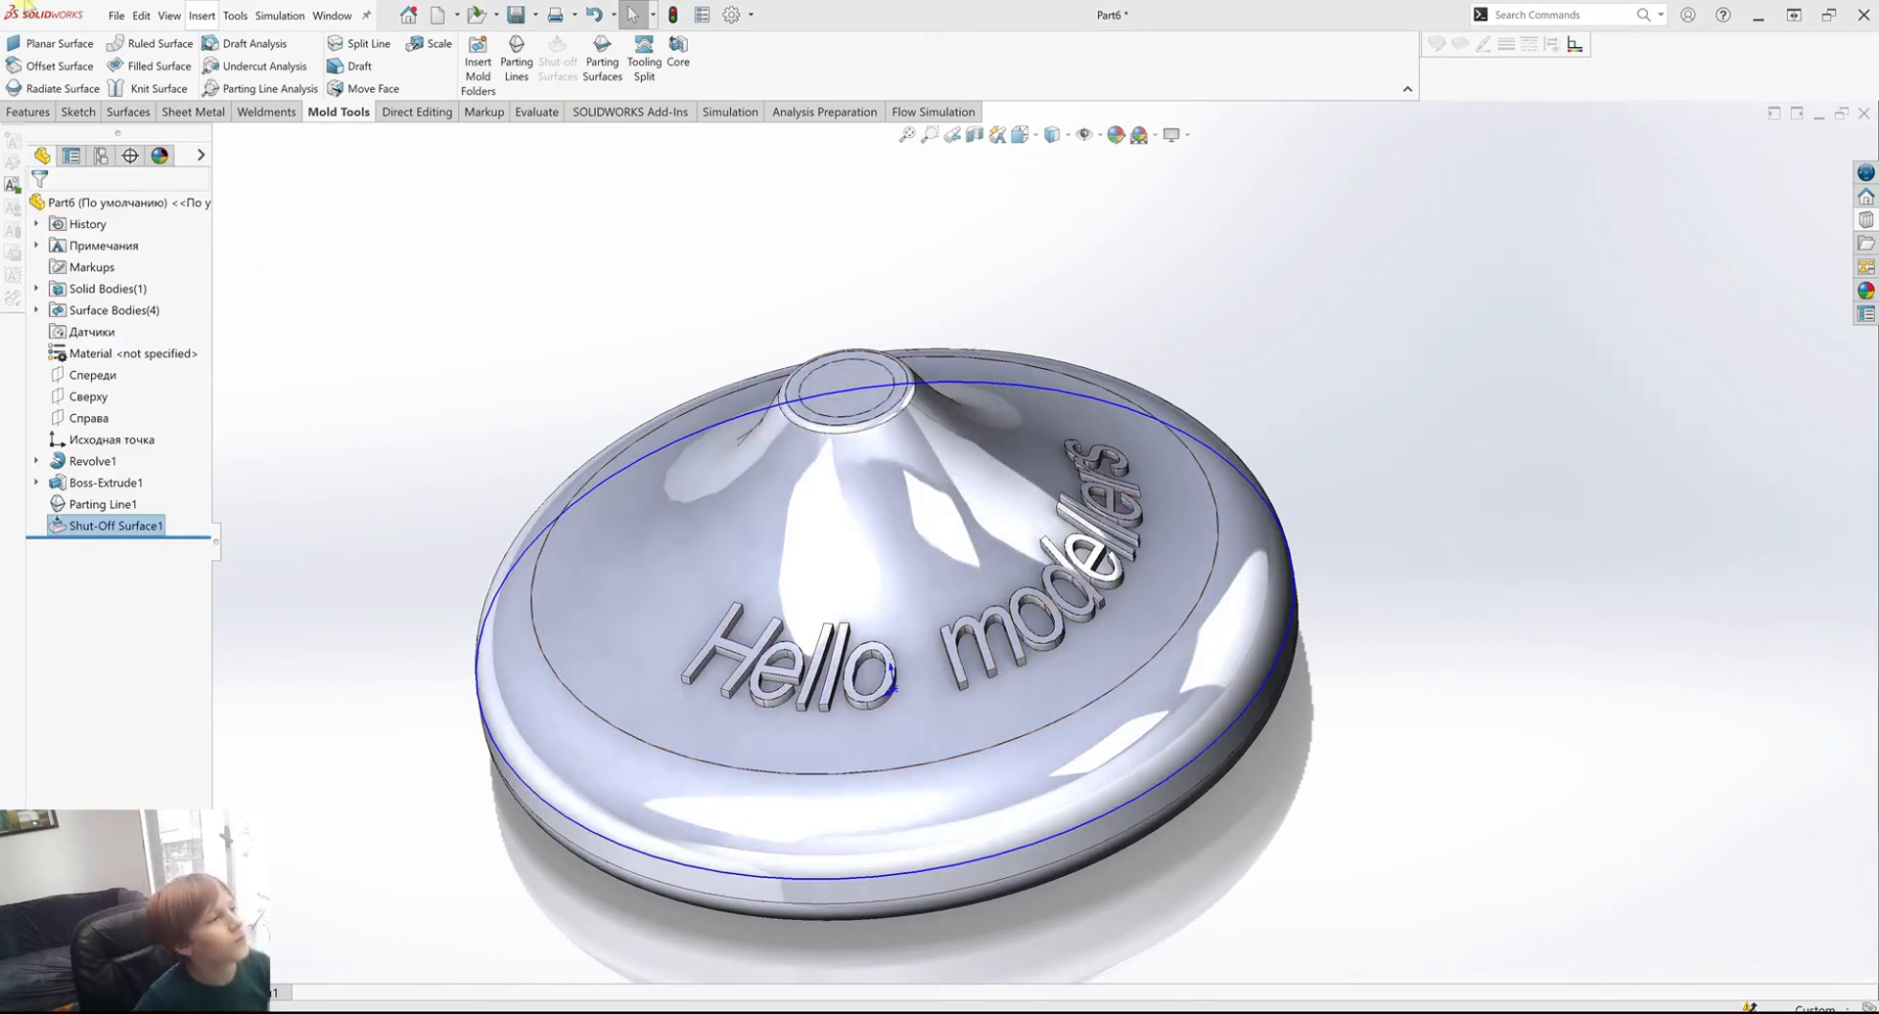
Create a 3.70 mm parting surface perpendicular to pull from the parting line, reversed so it extends outward from the rim.
{"action": "left_click", "coordinate": [612, 70]}
{"action": "middle_click_drag", "start_coordinate": [1116, 793], "coordinate": [1155, 693]}
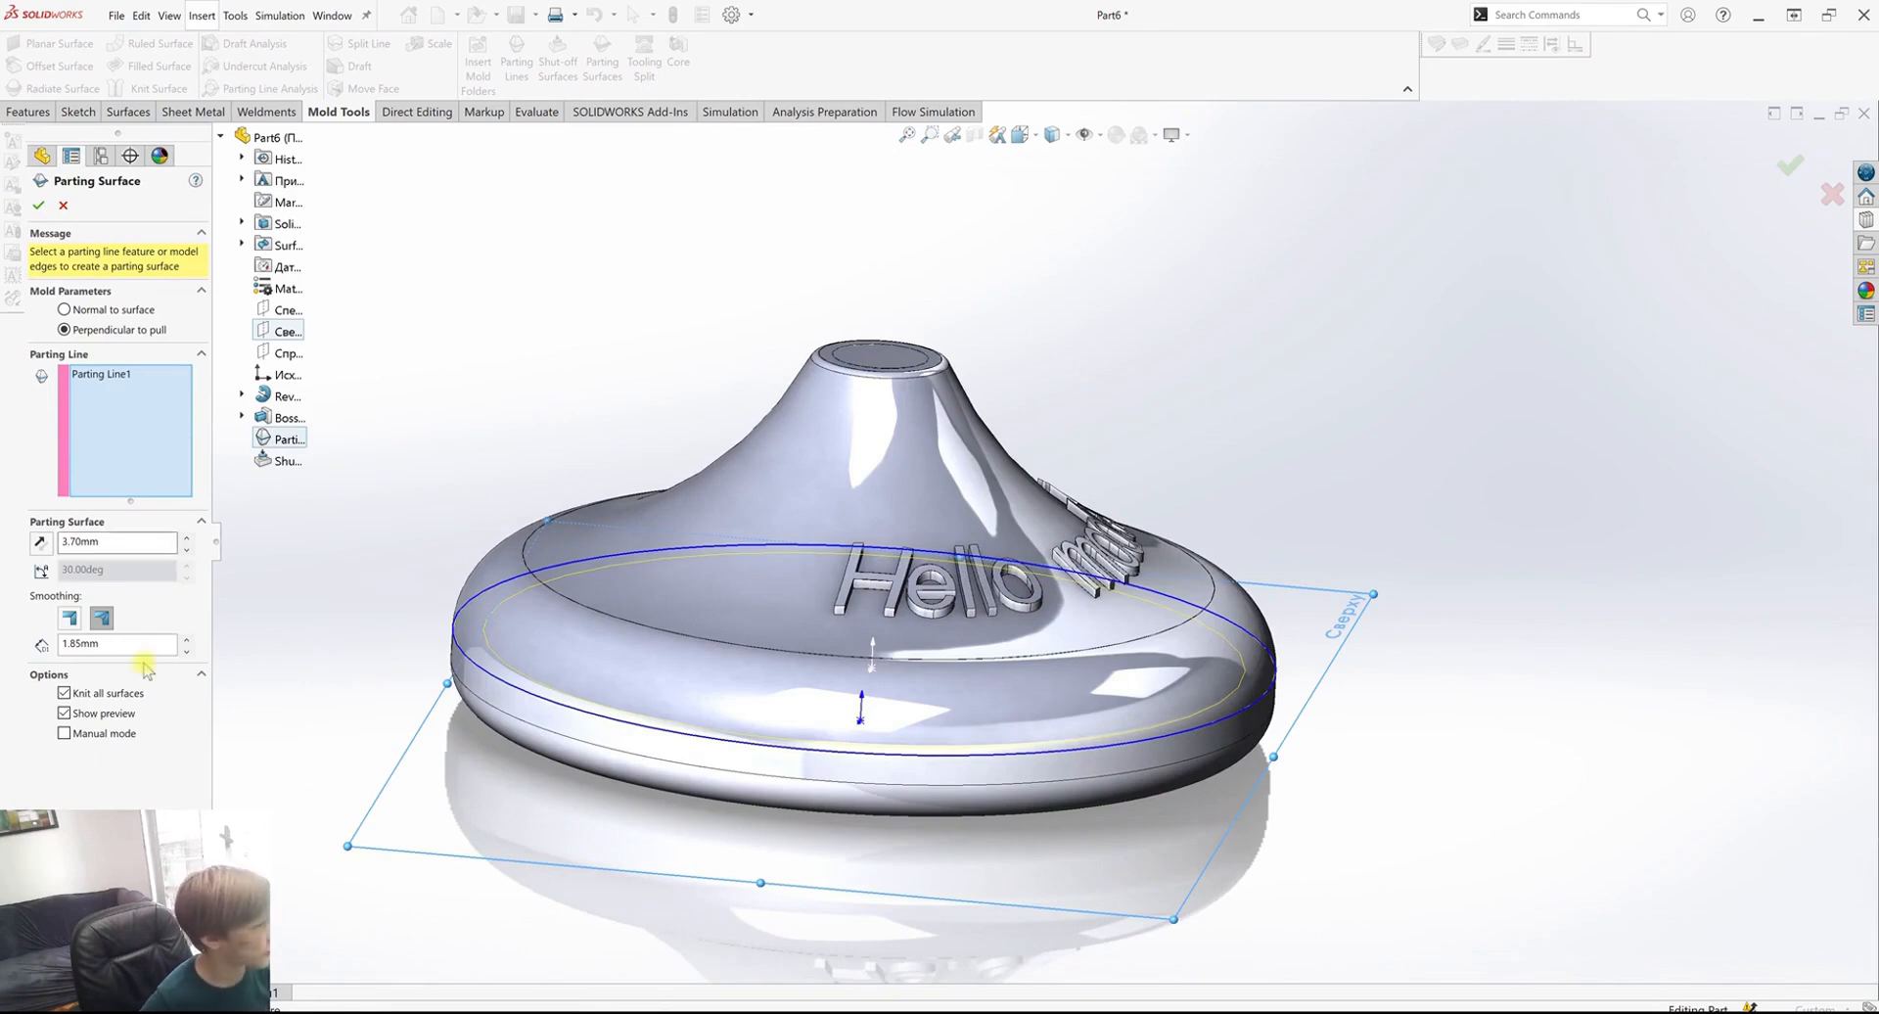
{"action": "left_click", "coordinate": [42, 547]}
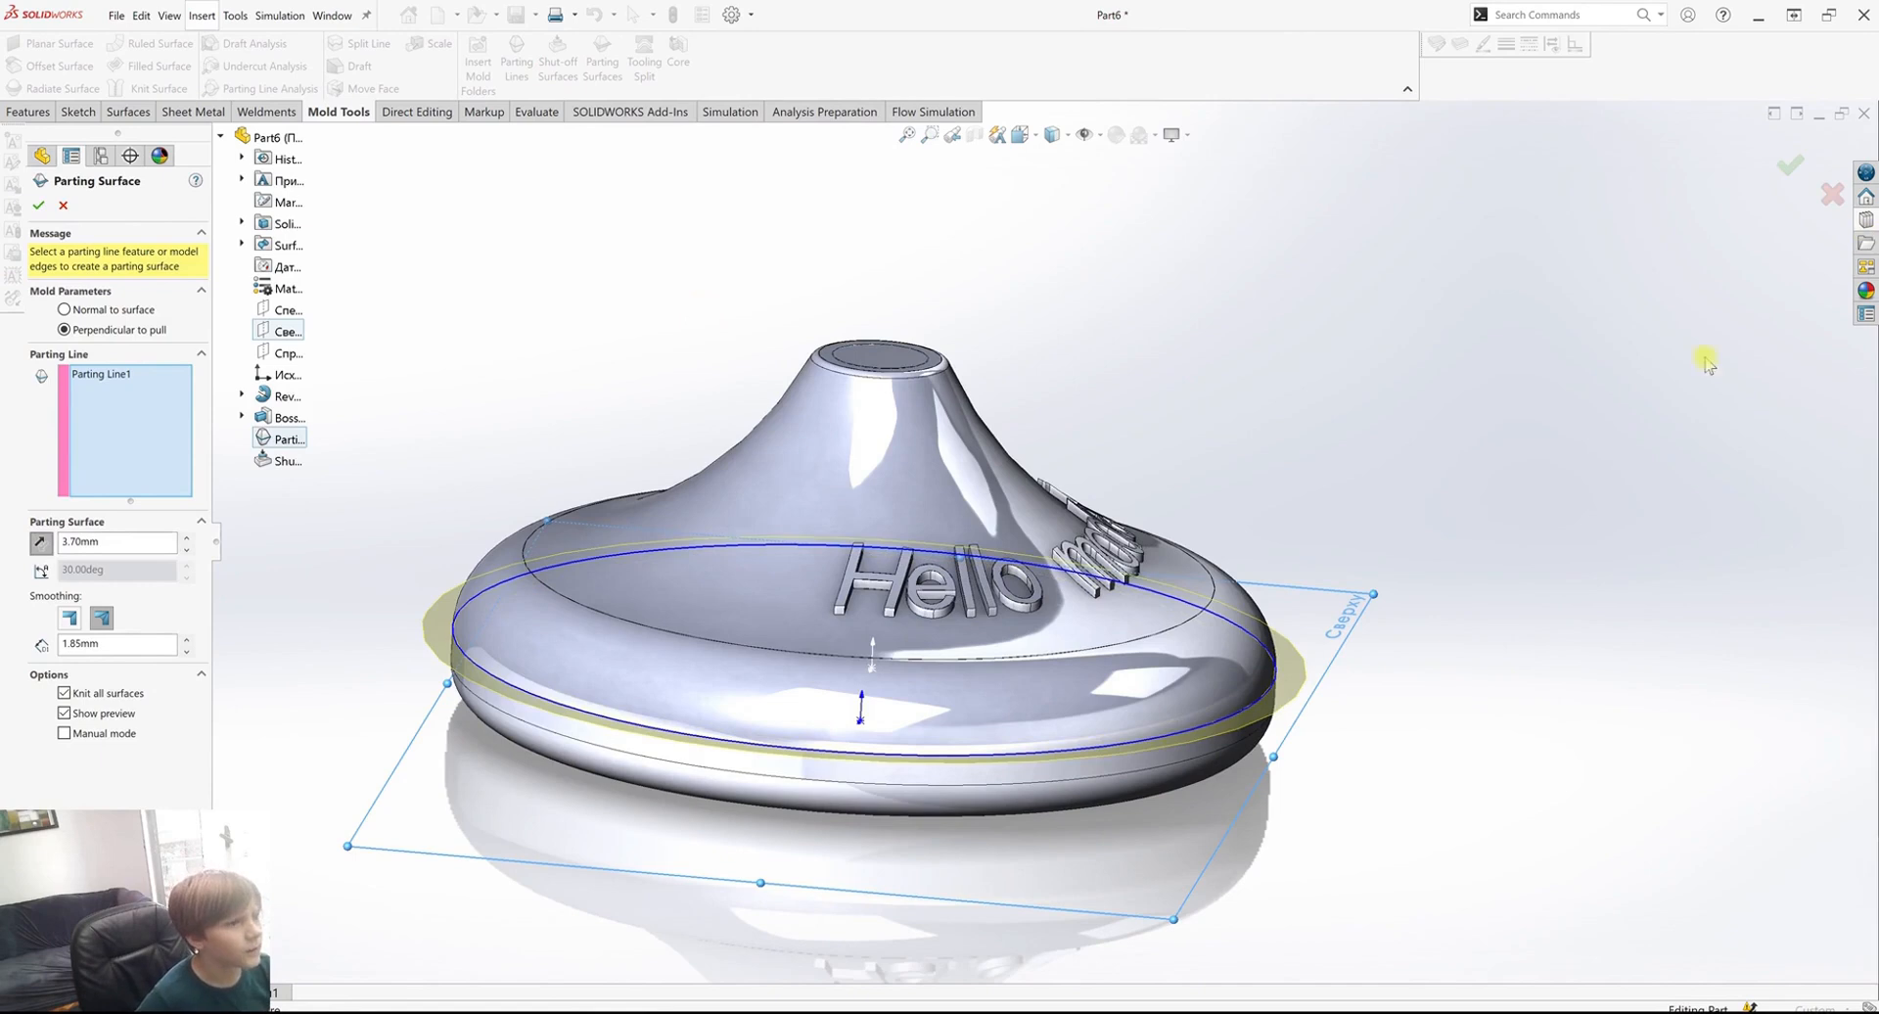
{"action": "left_click", "coordinate": [39, 206]}
{"action": "middle_click_drag", "start_coordinate": [596, 617], "coordinate": [482, 783]}
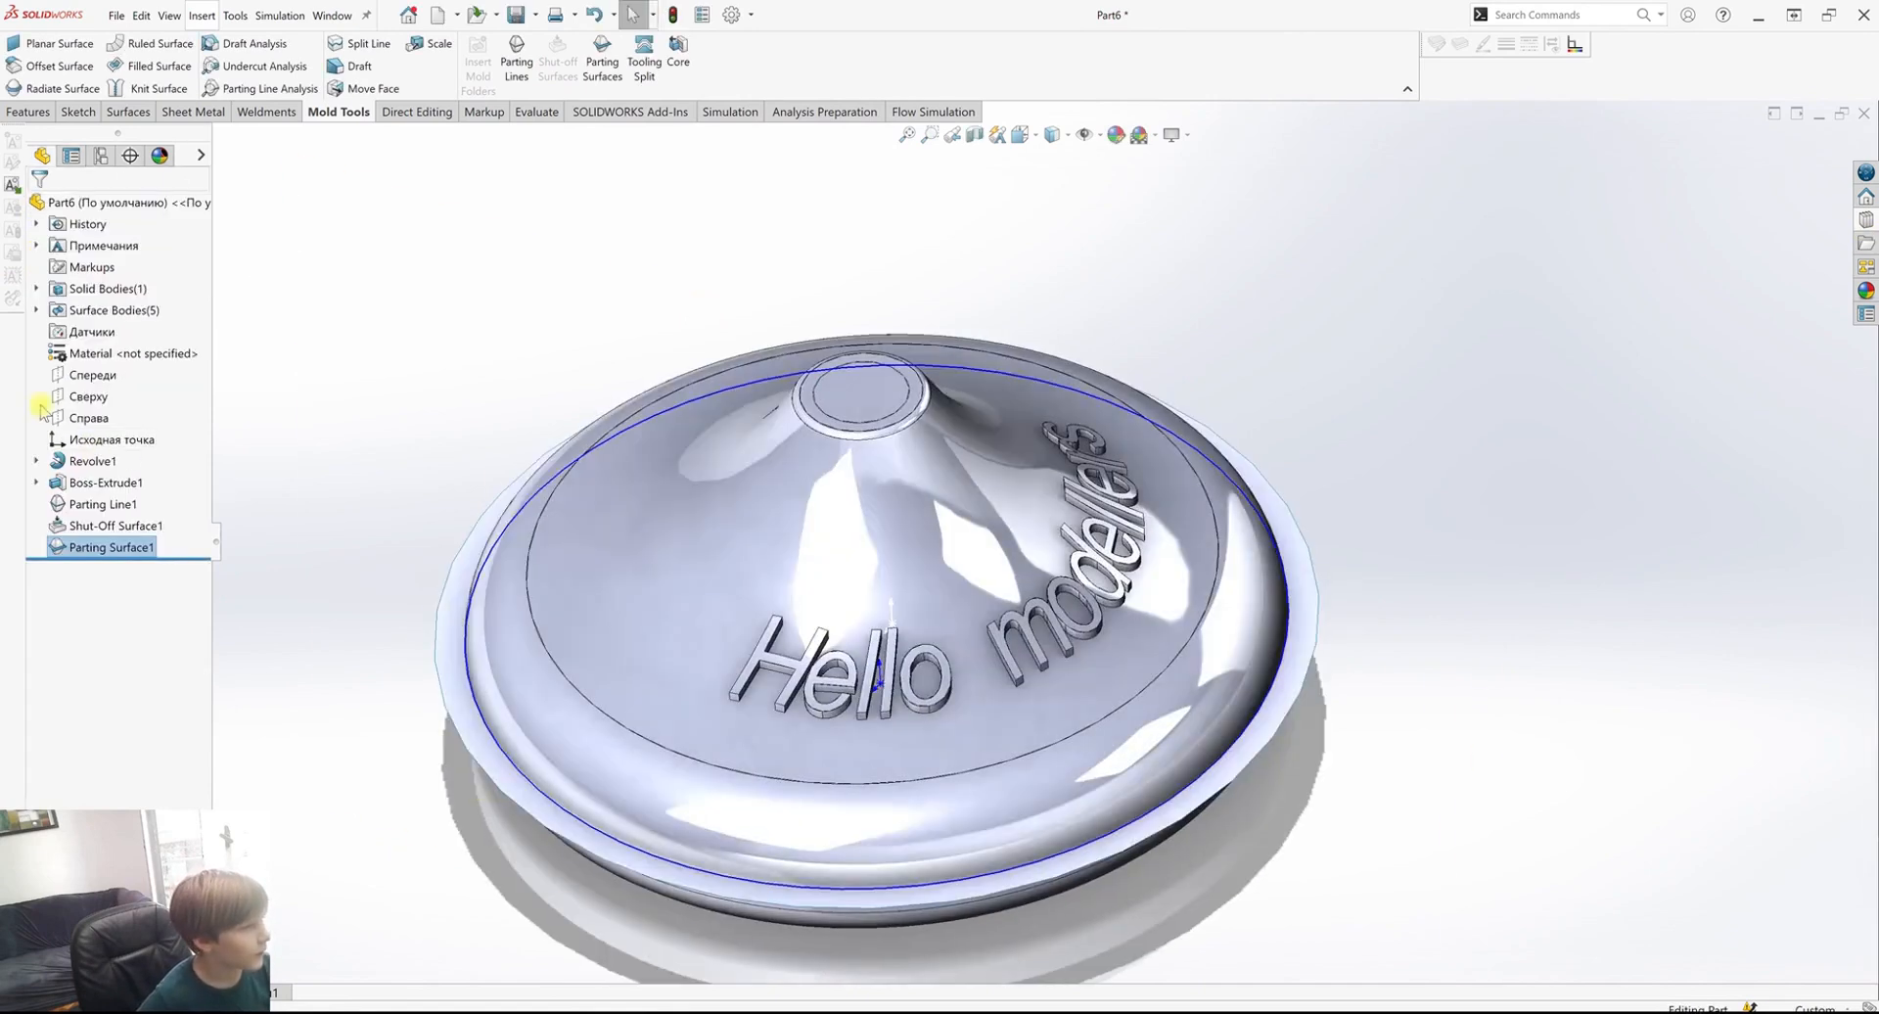
Reopen the parting line feature, review its draft analysis colours around the part, and accept it.
{"action": "left_click", "coordinate": [98, 504]}
{"action": "right_click", "coordinate": [104, 509]}
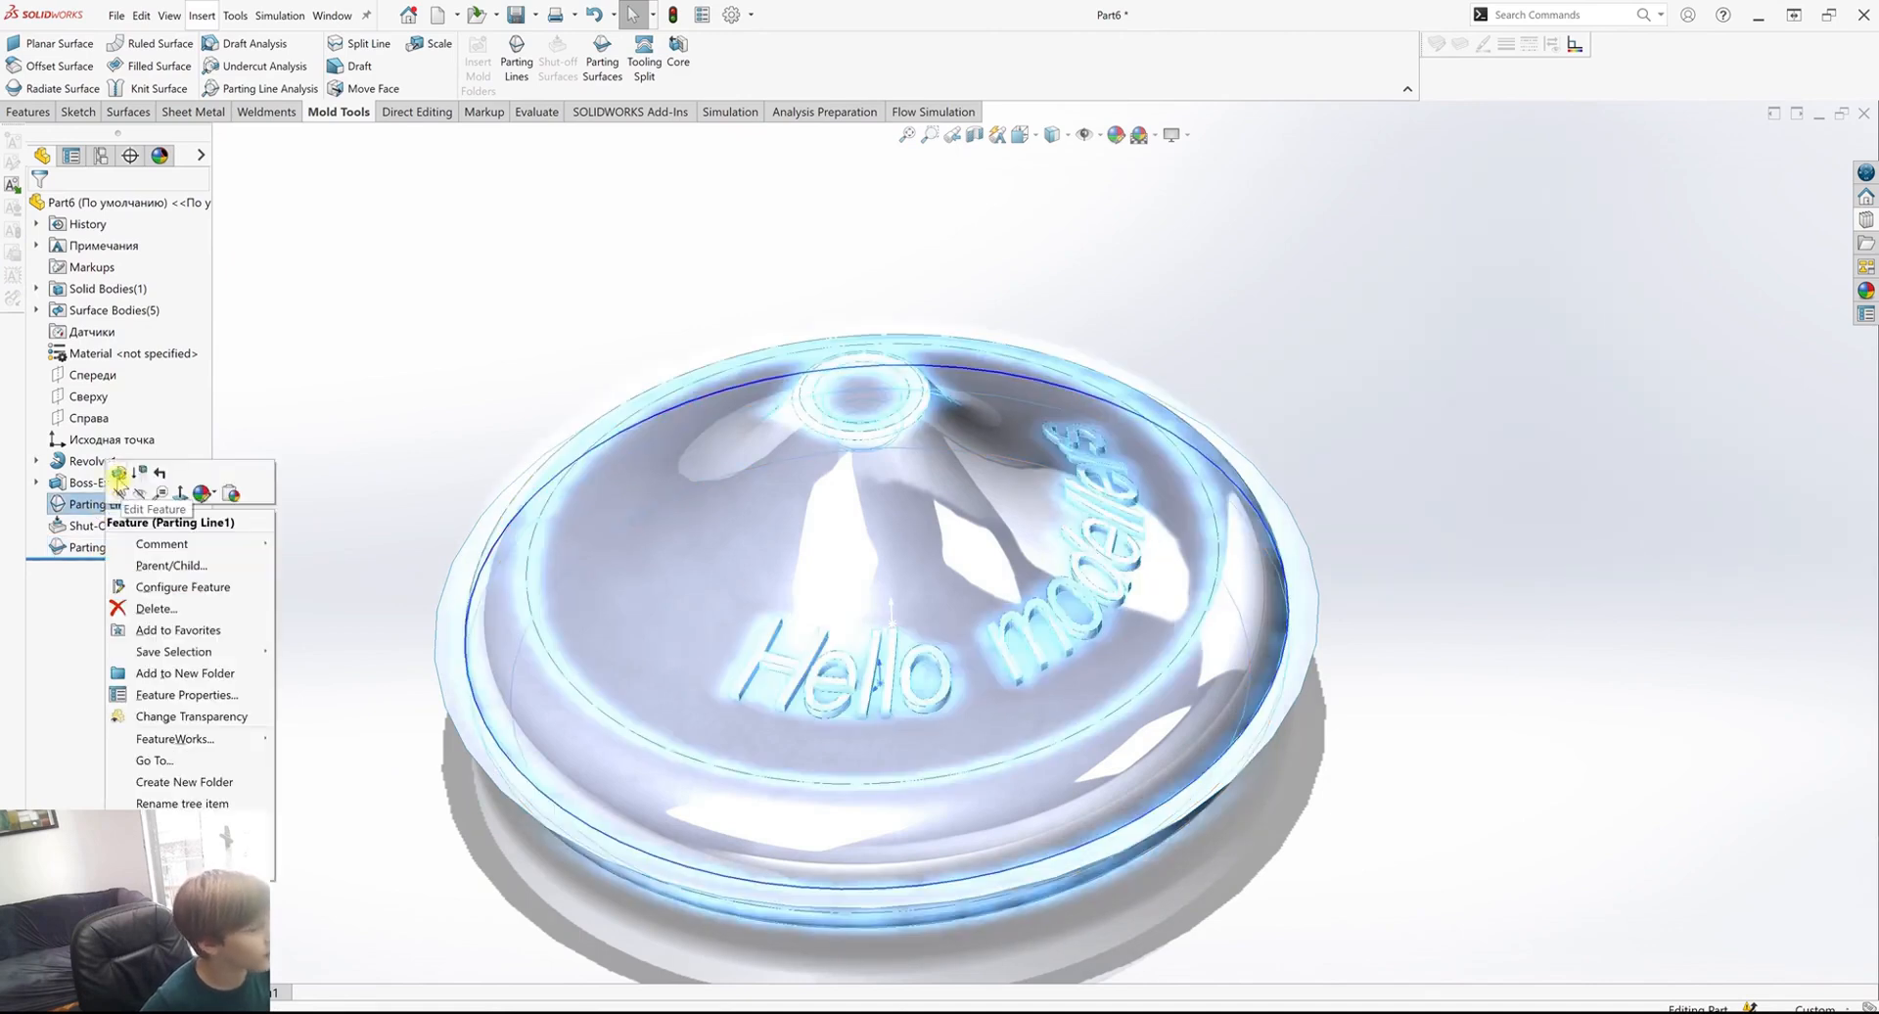
{"action": "left_click", "coordinate": [117, 477]}
{"action": "middle_click_drag", "start_coordinate": [267, 652], "coordinate": [1179, 682]}
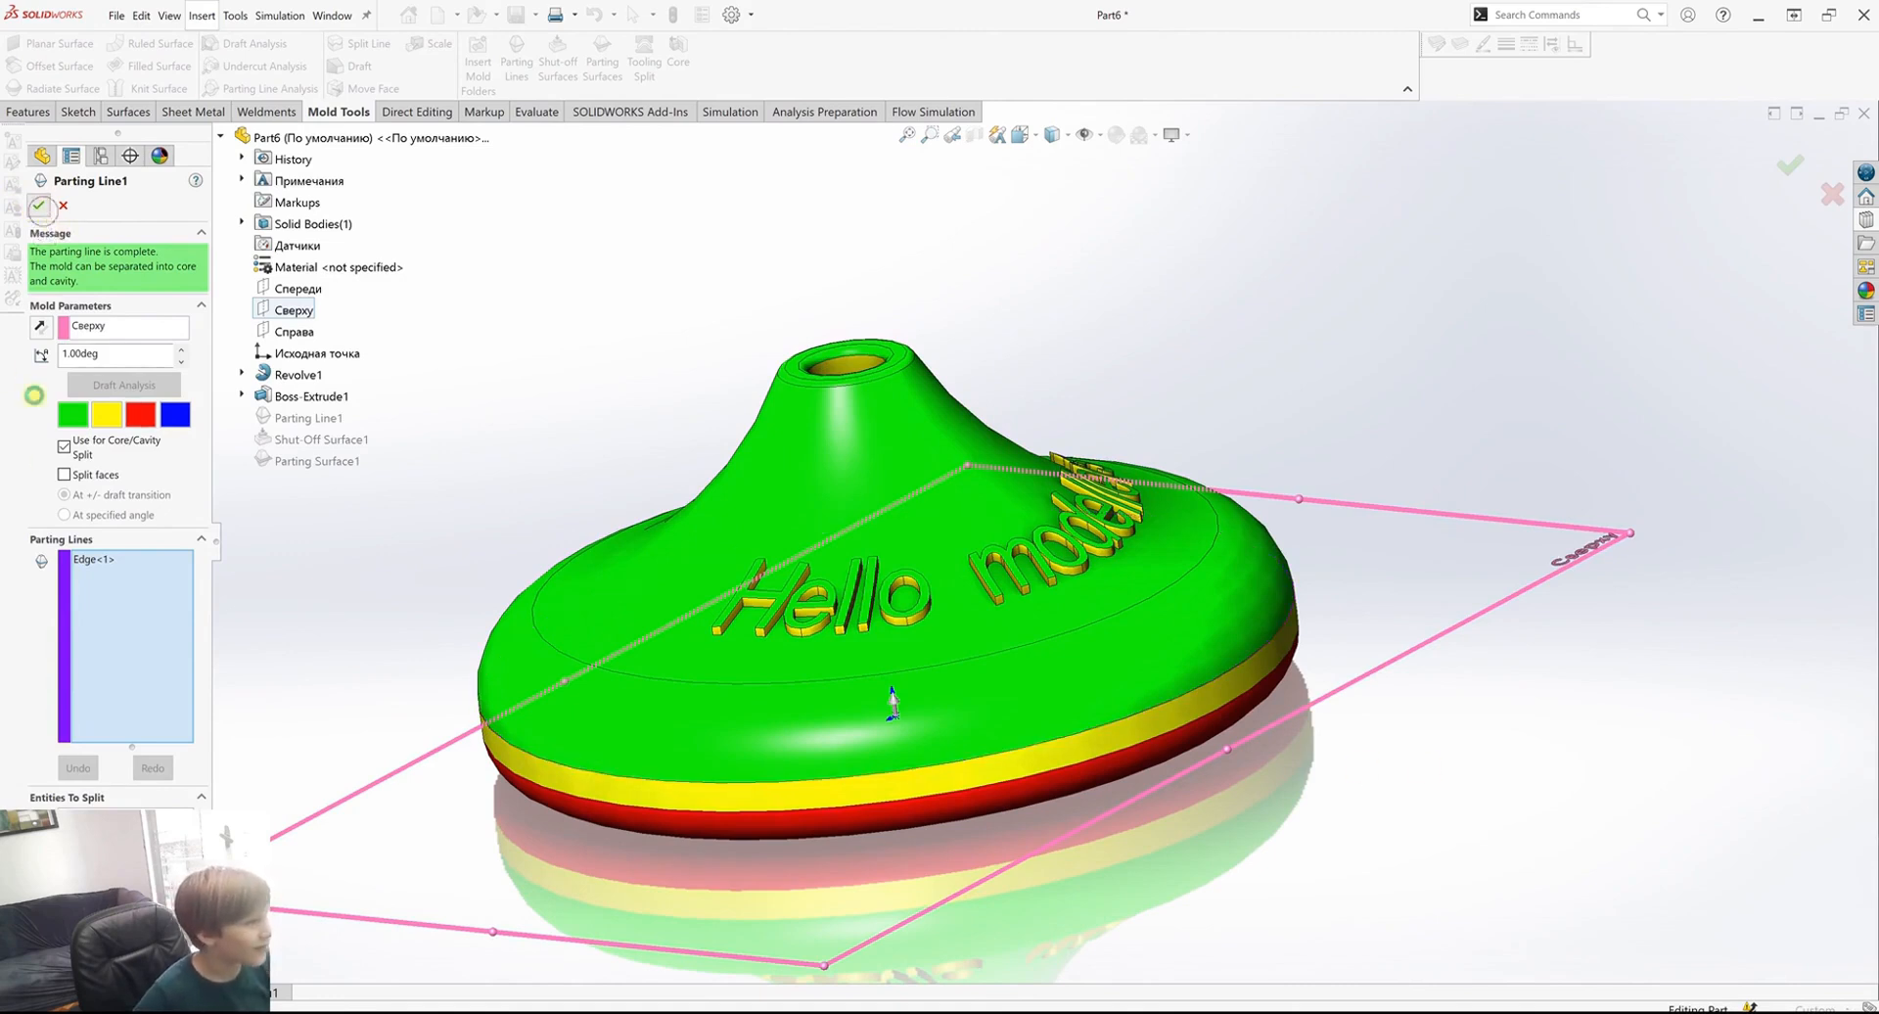
{"action": "left_click", "coordinate": [38, 204]}
Edit the parting surface and increase its distance to 33.70 mm.
{"action": "left_click", "coordinate": [105, 548]}
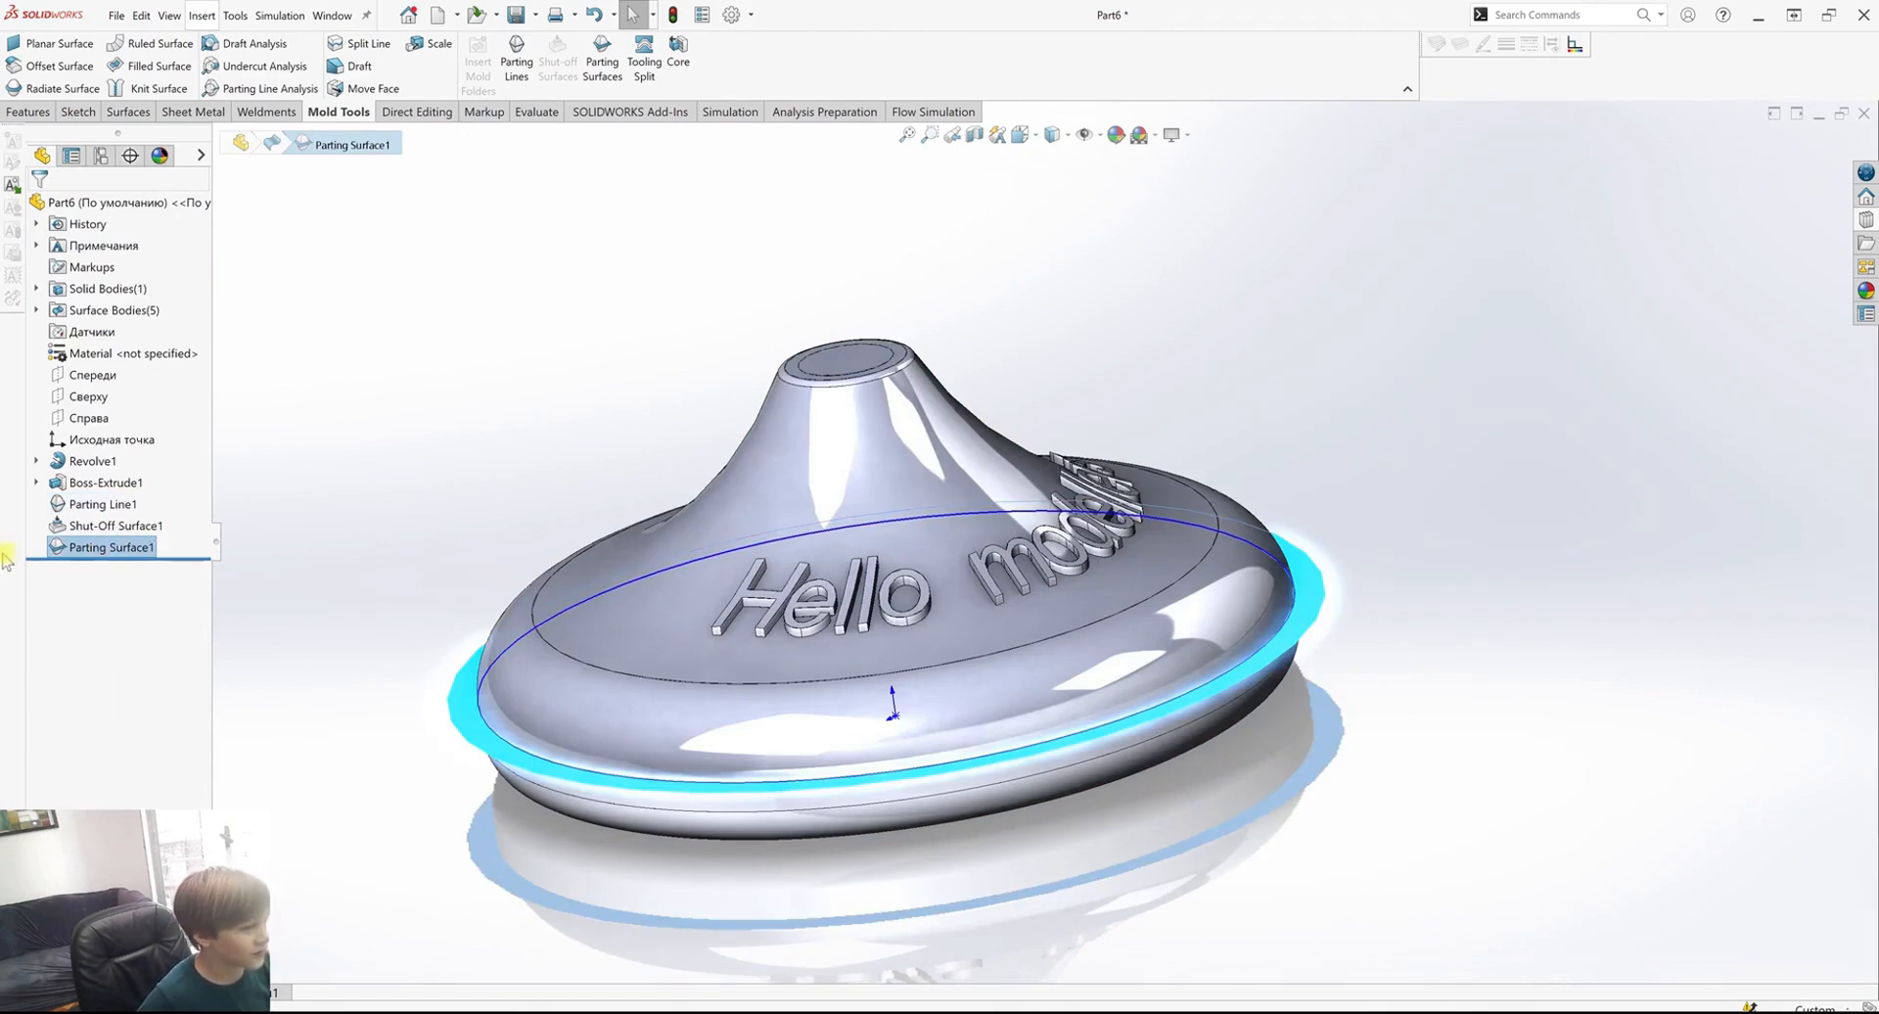
{"action": "left_click", "coordinate": [534, 284]}
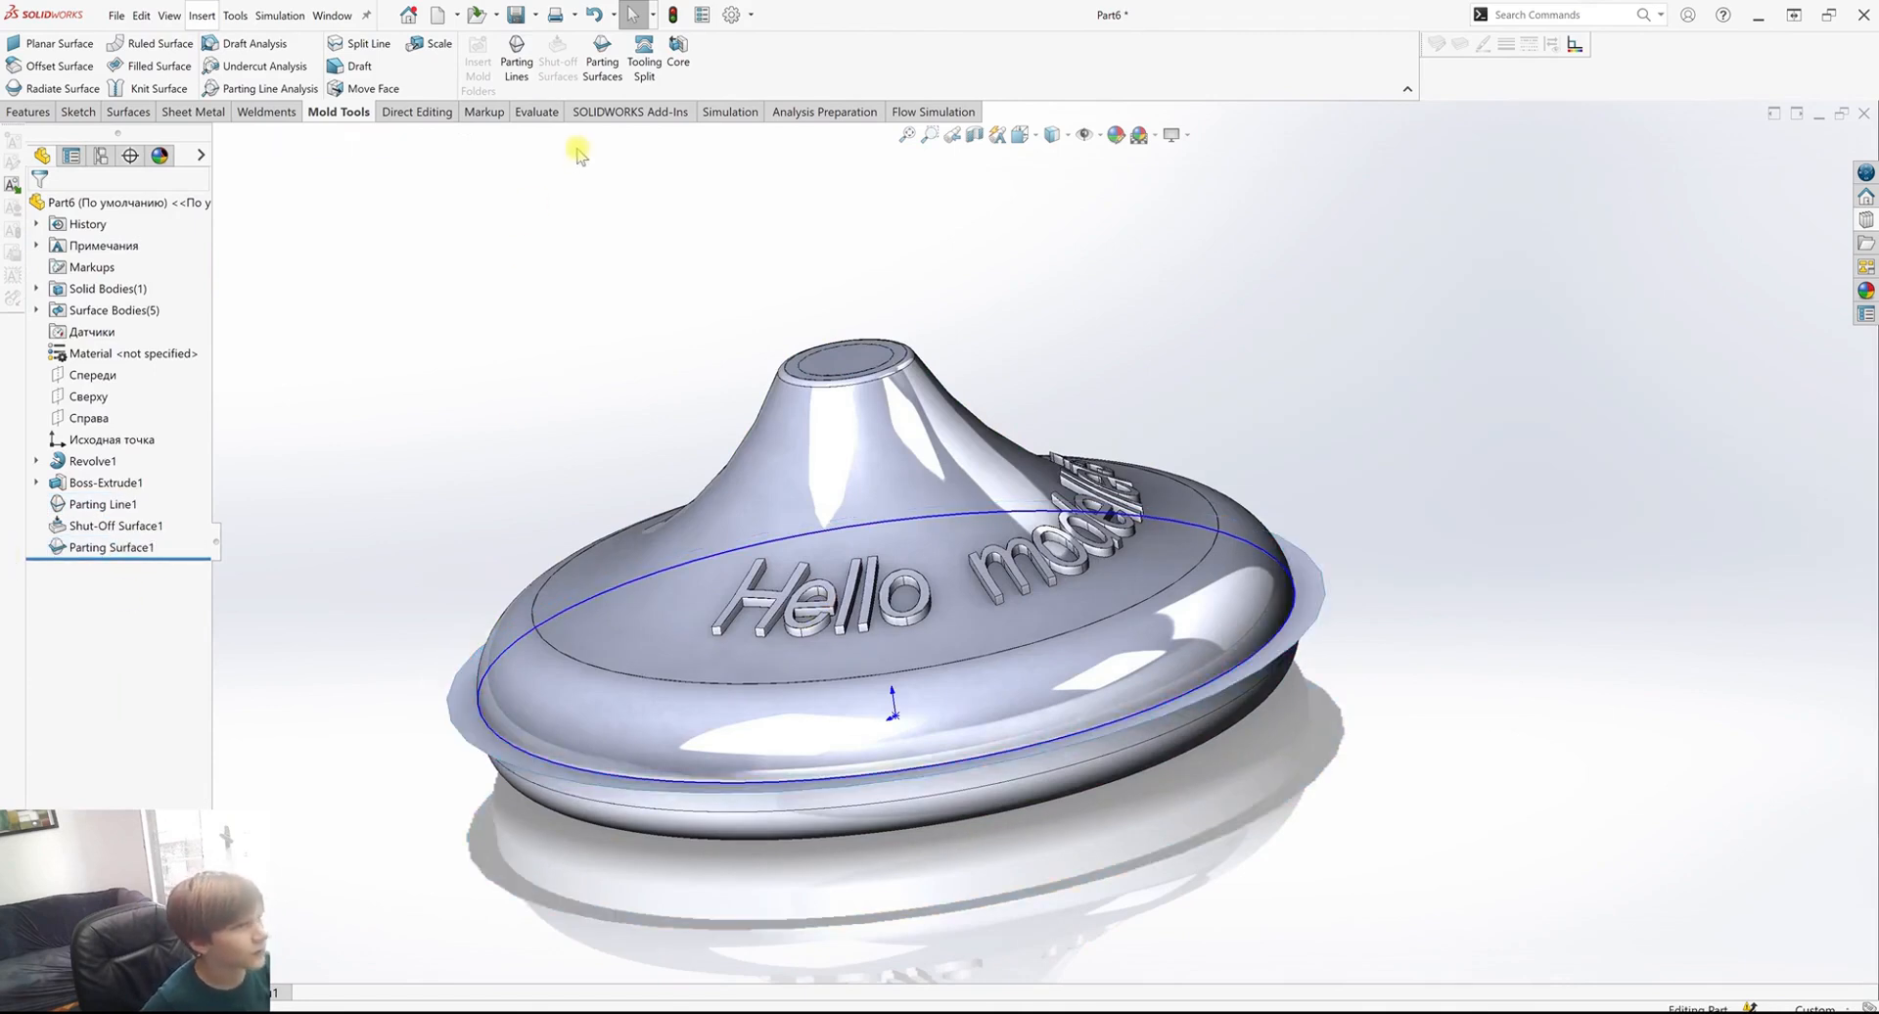
{"action": "left_click", "coordinate": [466, 676]}
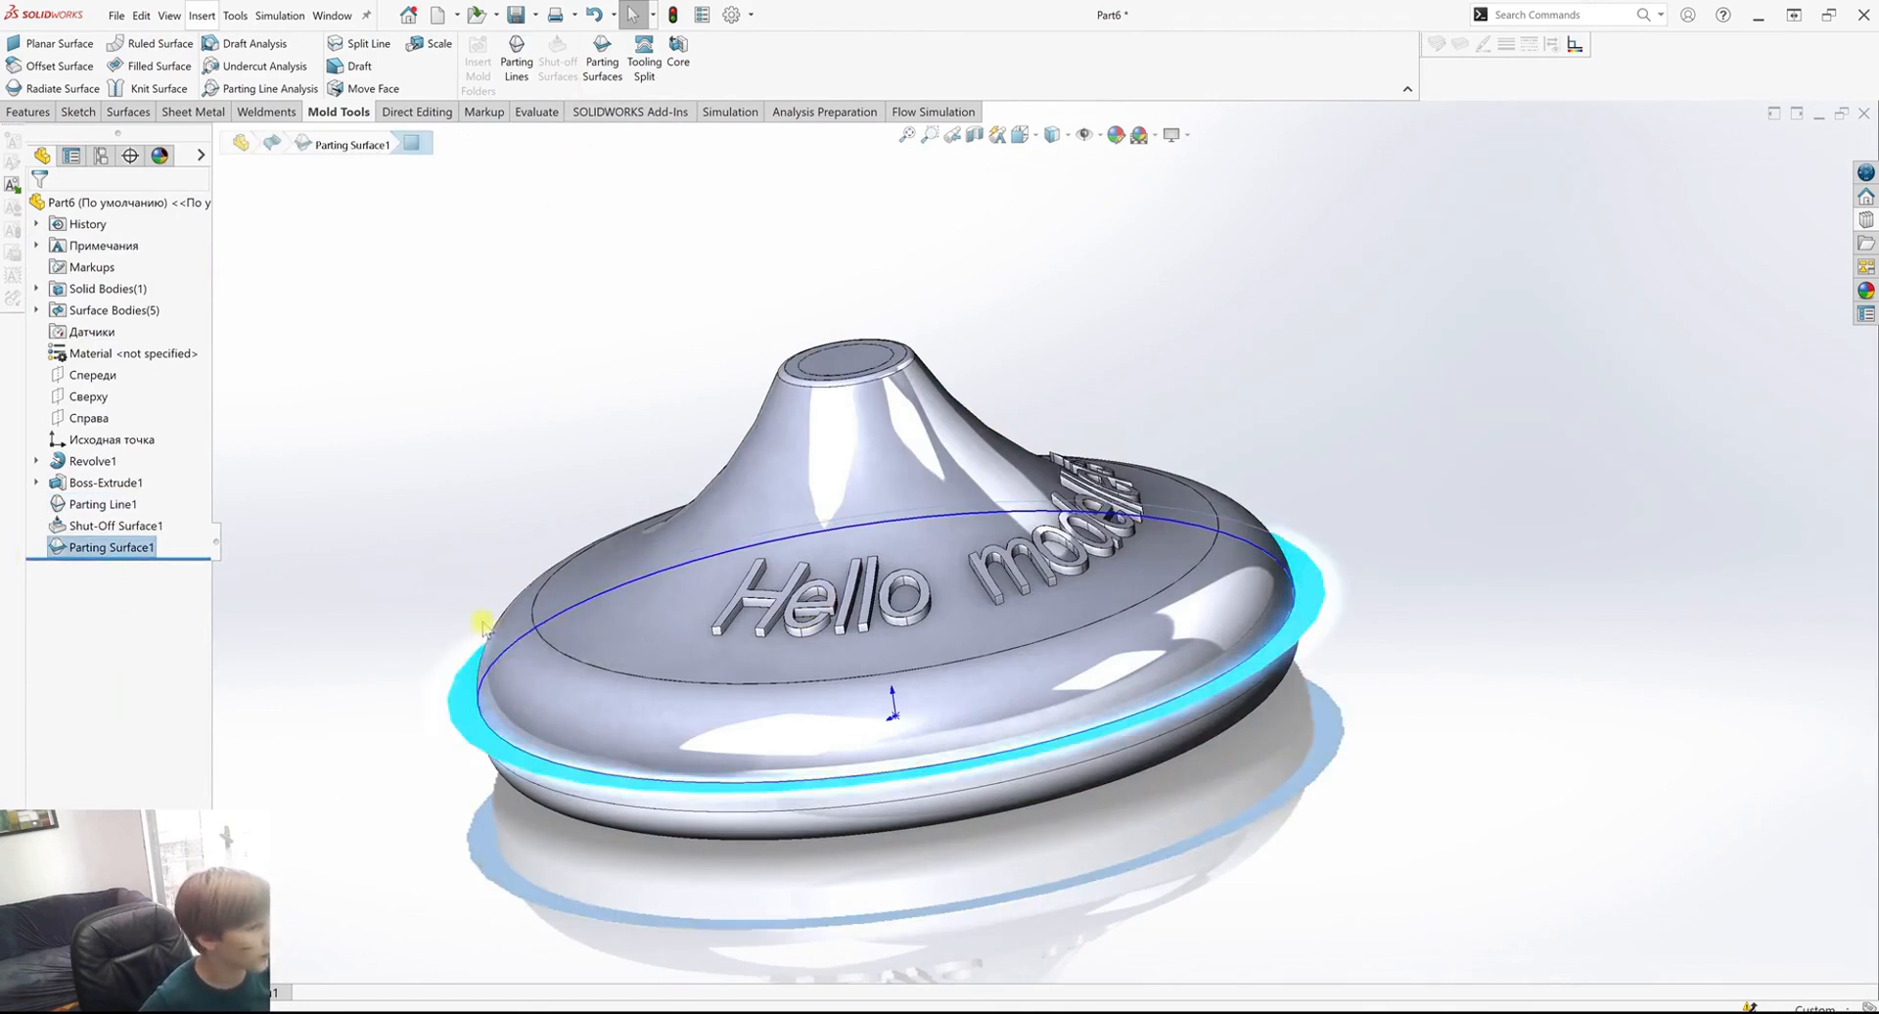
{"action": "left_click", "coordinate": [482, 624]}
{"action": "left_click", "coordinate": [186, 538]}
{"action": "left_click", "coordinate": [186, 537]}
{"action": "left_click", "coordinate": [186, 537]}
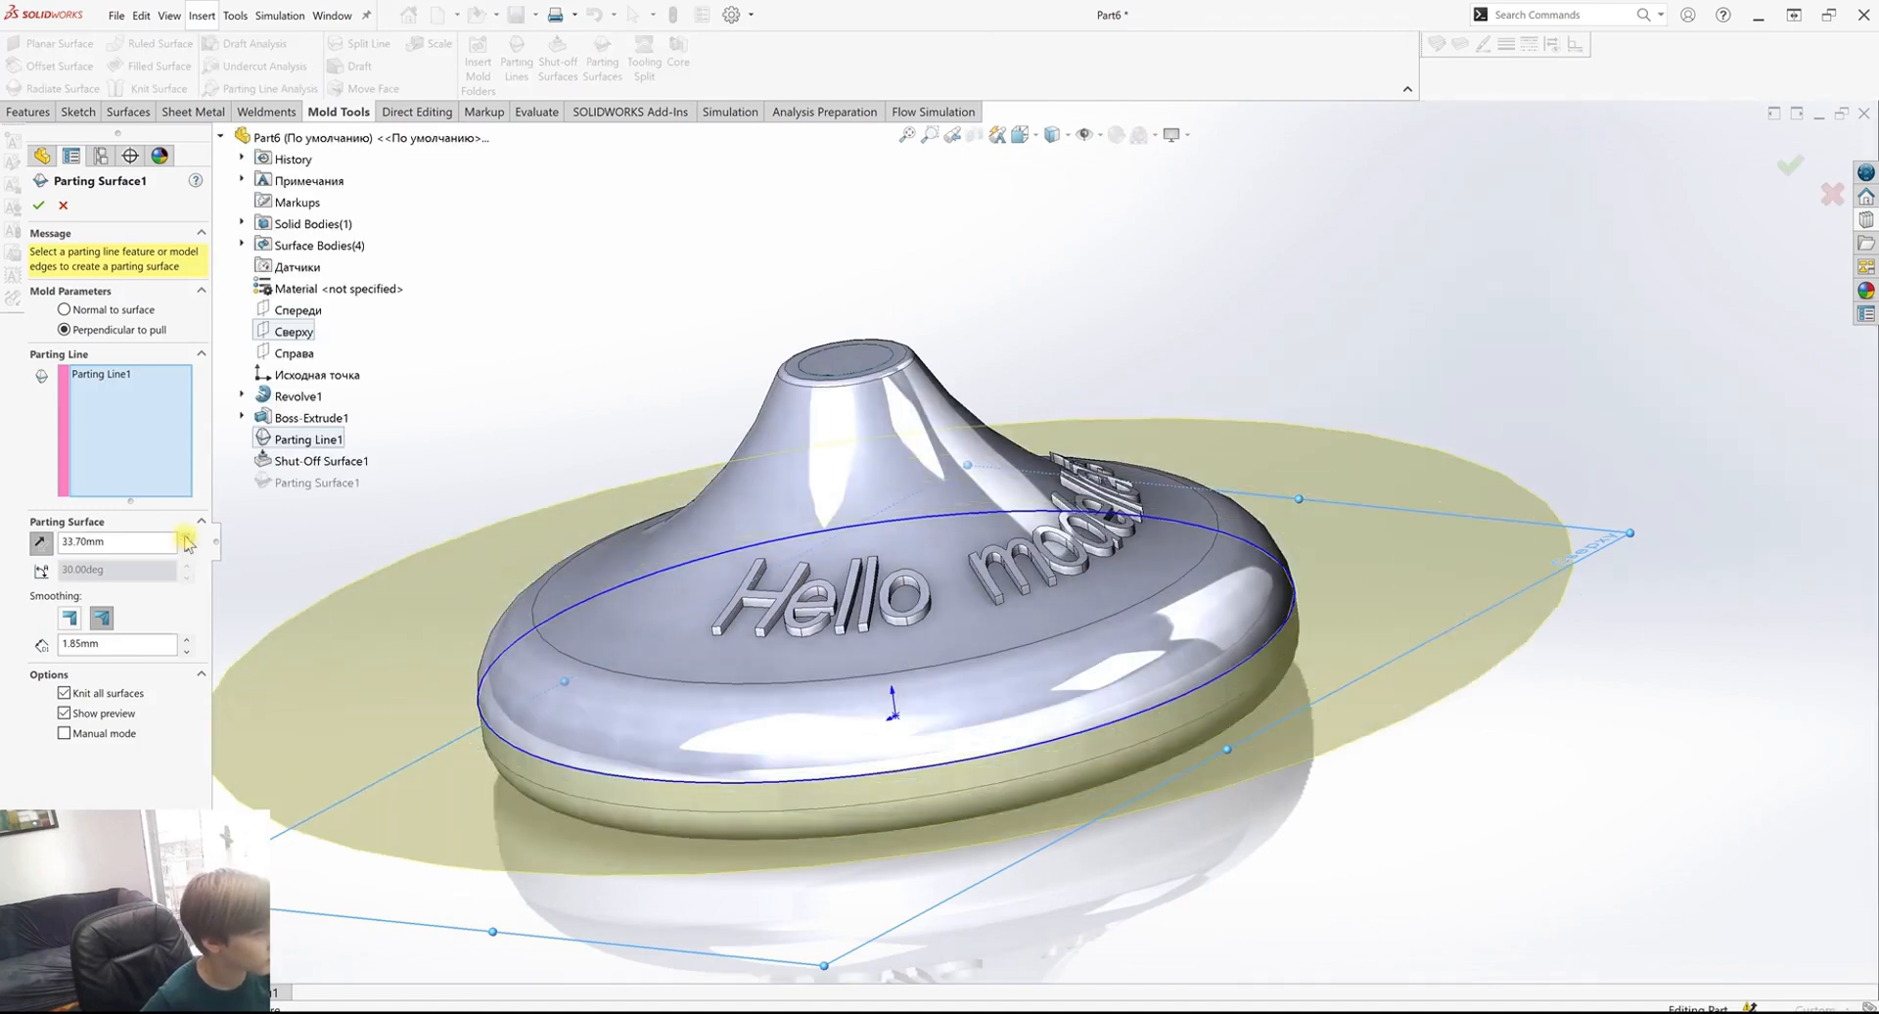
{"action": "left_click", "coordinate": [38, 206]}
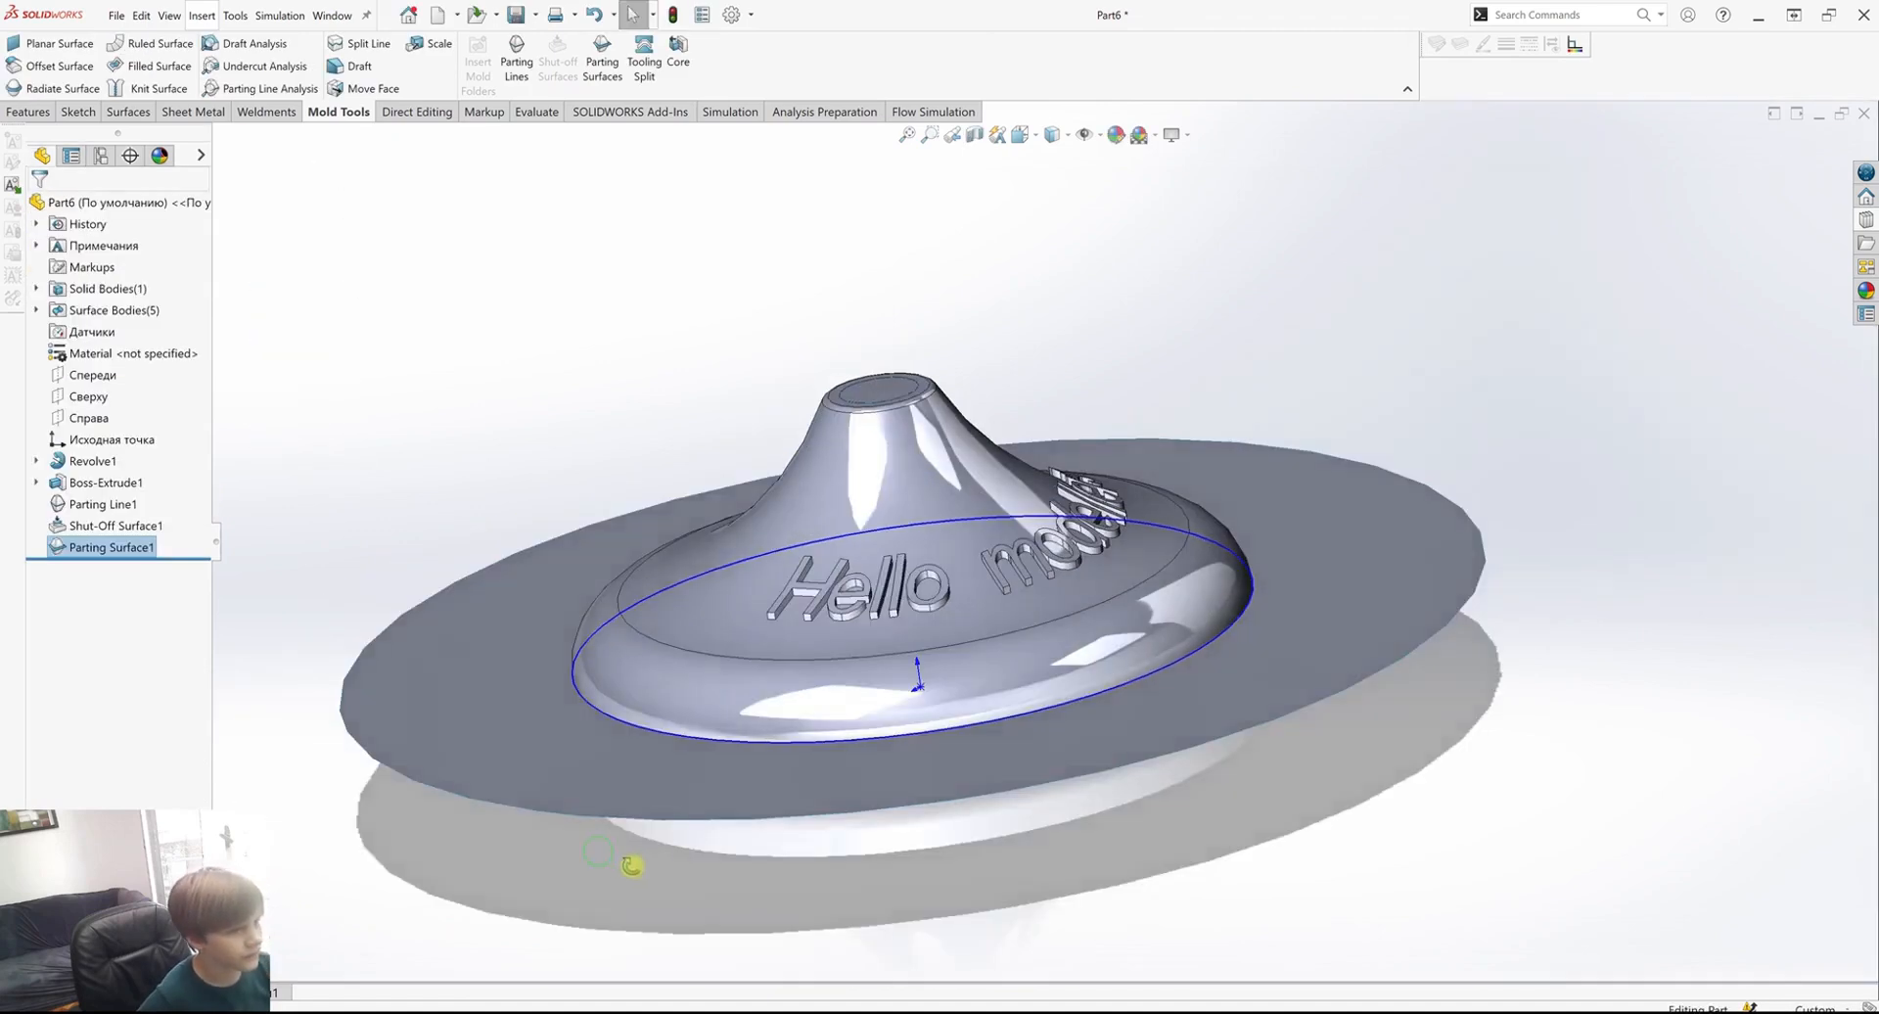
{"action": "scroll", "coordinate": [625, 869], "scroll_direction": "up", "scroll_amount": 4}
{"action": "scroll", "coordinate": [1212, 407], "scroll_direction": "down", "scroll_amount": 2}
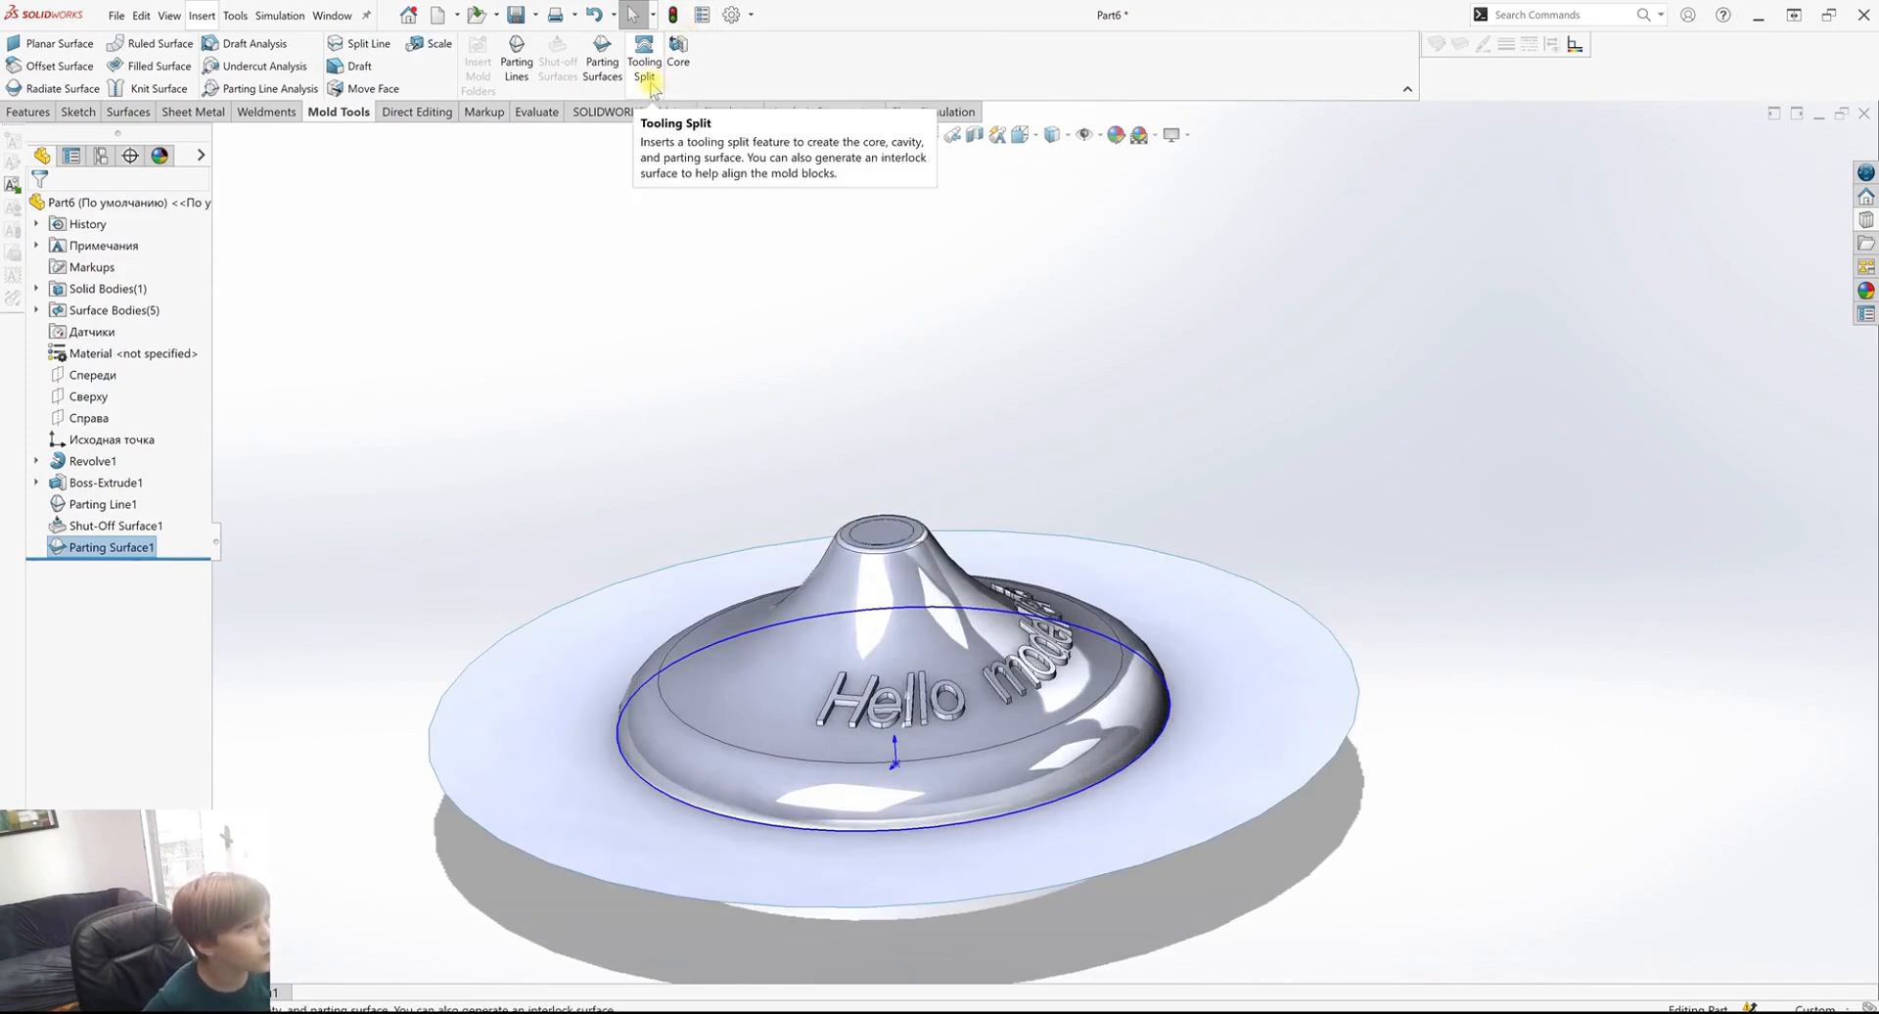
Start a tooling split and sketch a circle of about 53.6 mm radius centred on the origin on the part's flat underside.
{"action": "left_click", "coordinate": [651, 88]}
{"action": "middle_click_drag", "start_coordinate": [827, 597], "coordinate": [858, 722]}
{"action": "left_click", "coordinate": [856, 722]}
{"action": "left_click", "coordinate": [139, 44]}
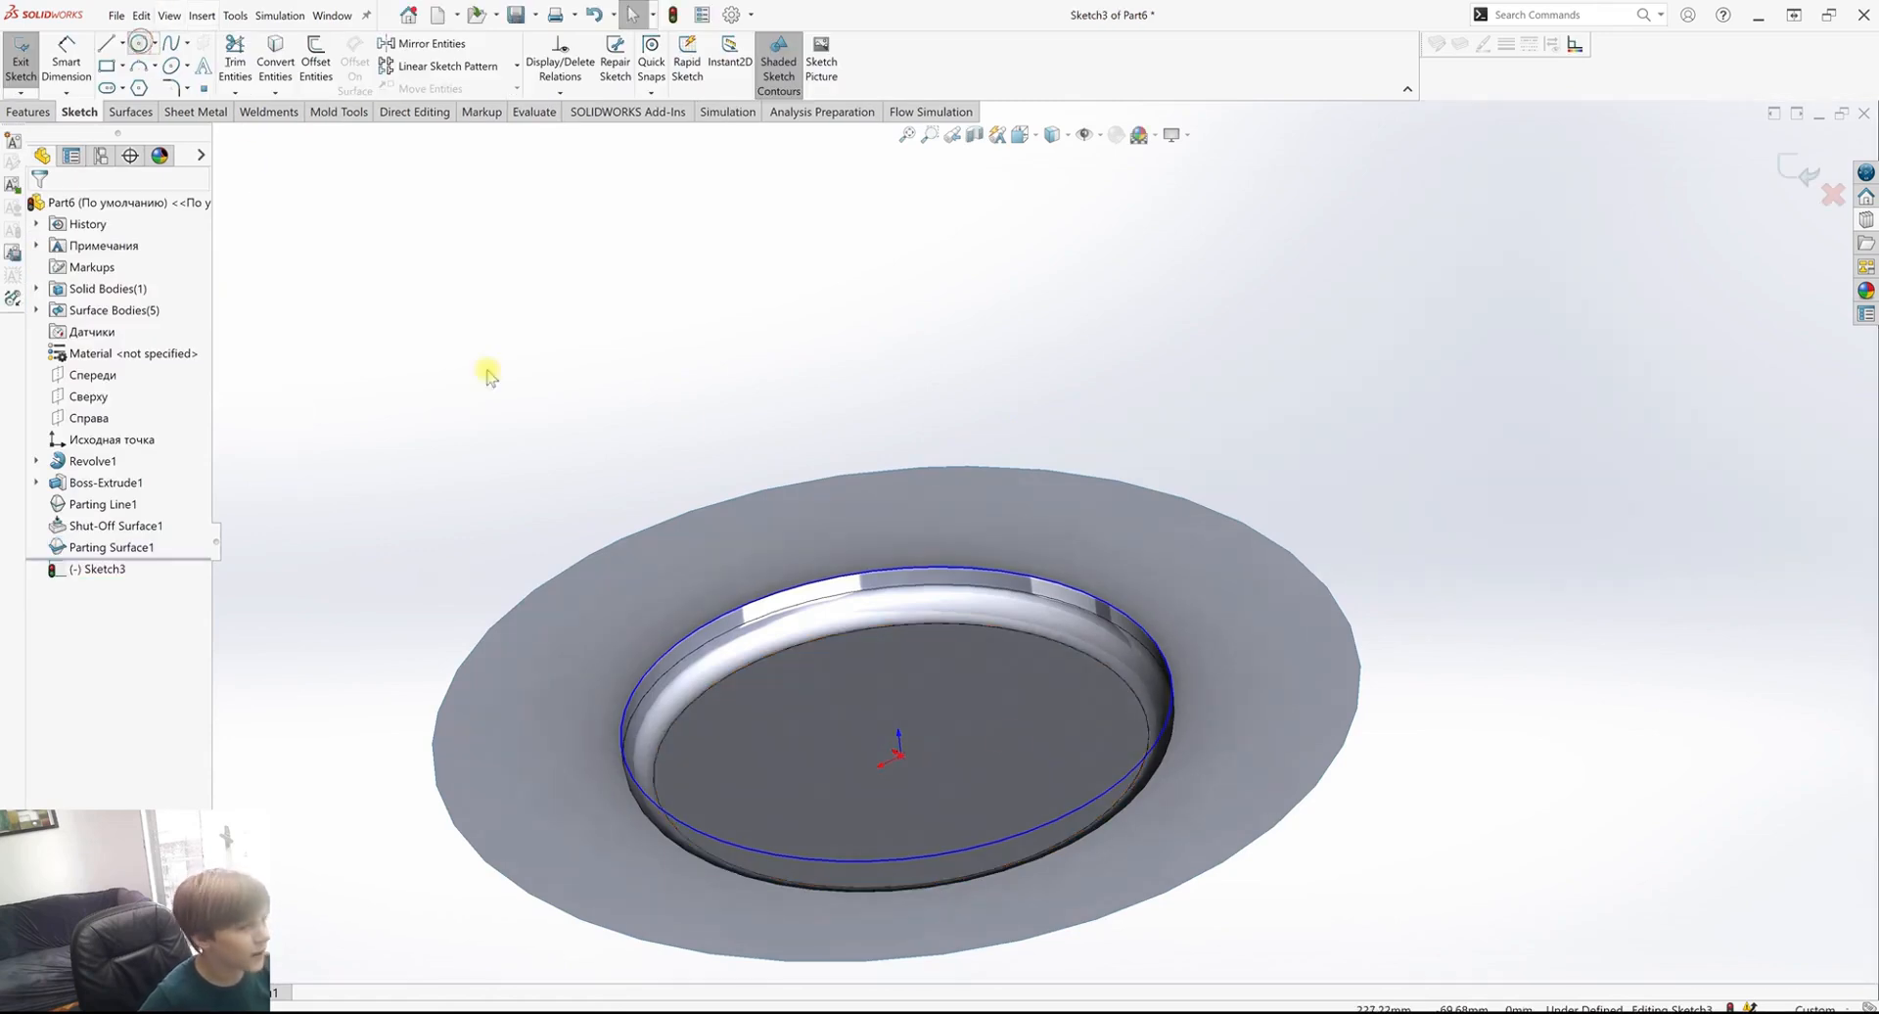
{"action": "left_click", "coordinate": [901, 756]}
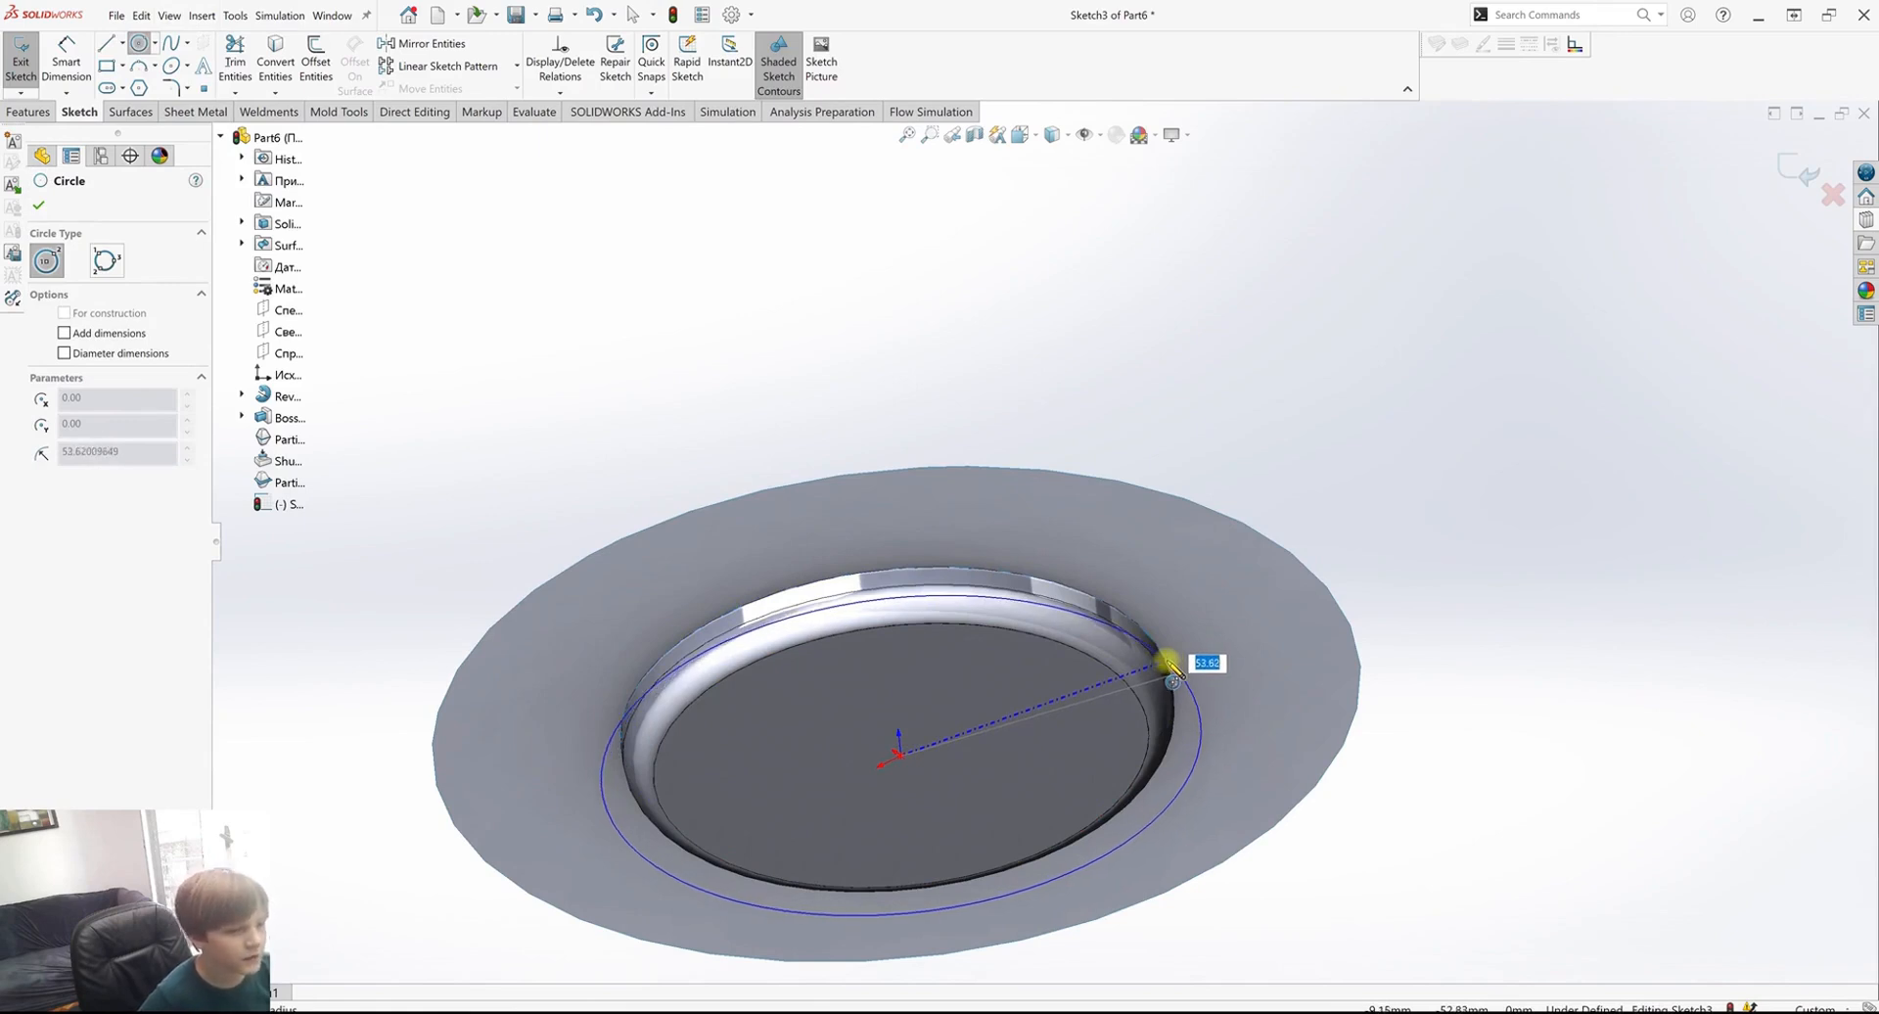
{"action": "left_click", "coordinate": [1177, 664]}
{"action": "mouse_move", "coordinate": [1187, 646]}
{"action": "middle_mouse_down"}
{"action": "mouse_move", "coordinate": [1202, 840]}
{"action": "mouse_move", "coordinate": [1225, 880]}
{"action": "middle_mouse_up"}
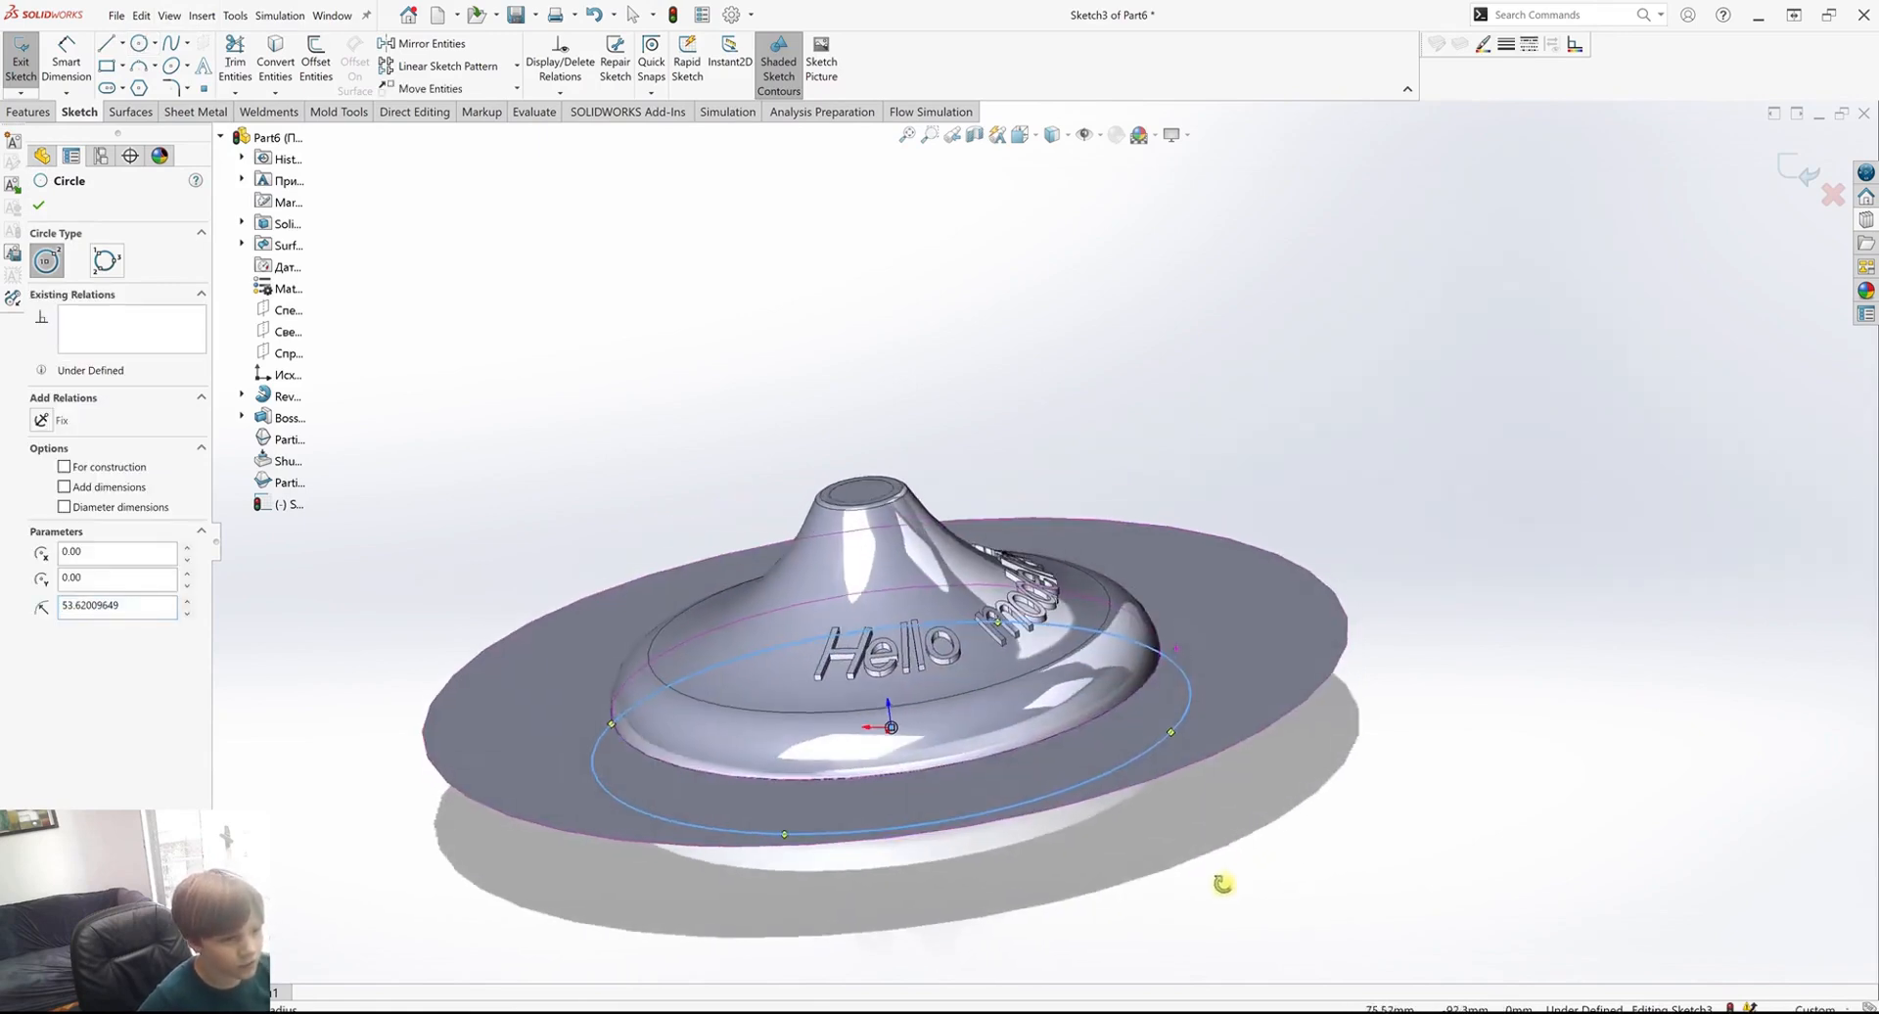
{"action": "left_click", "coordinate": [1799, 161]}
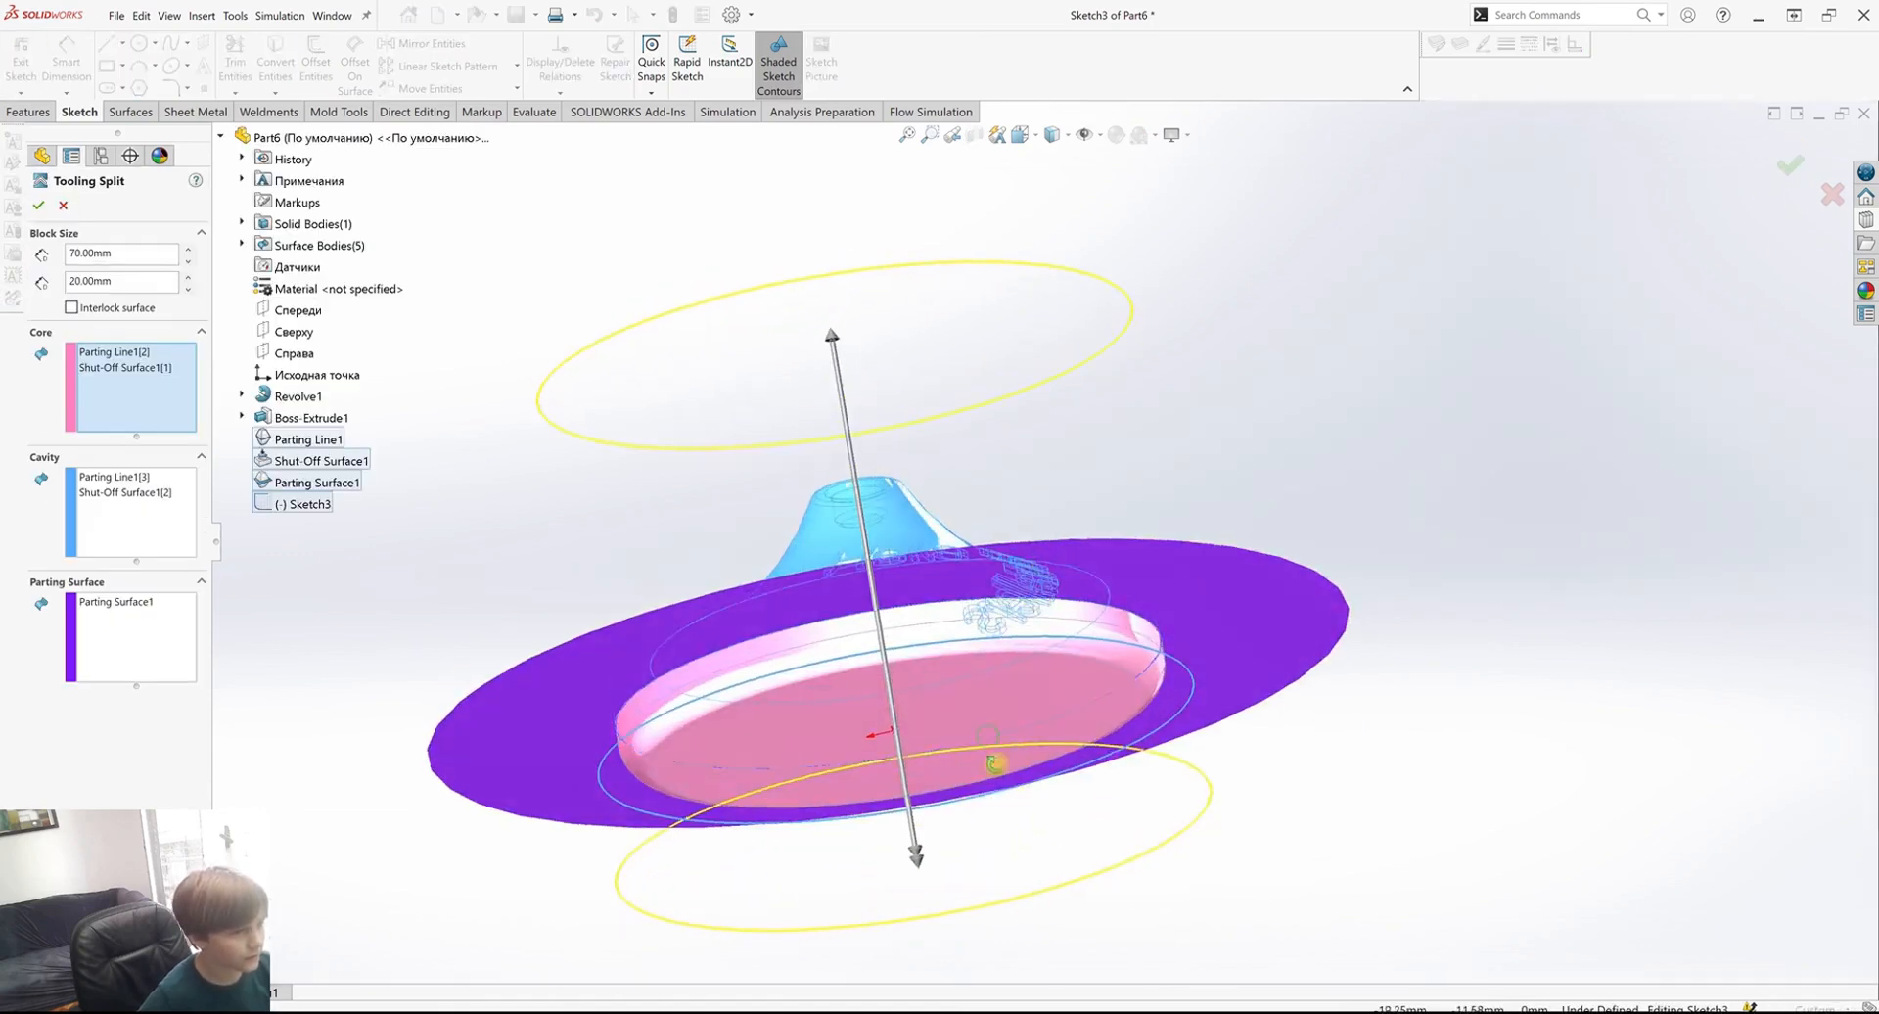
Set the tooling split block sizes to 59 mm above and 13 mm below, and complete the split.
{"action": "middle_click_drag", "start_coordinate": [994, 759], "coordinate": [954, 884]}
{"action": "left_click_drag", "start_coordinate": [930, 869], "coordinate": [925, 839]}
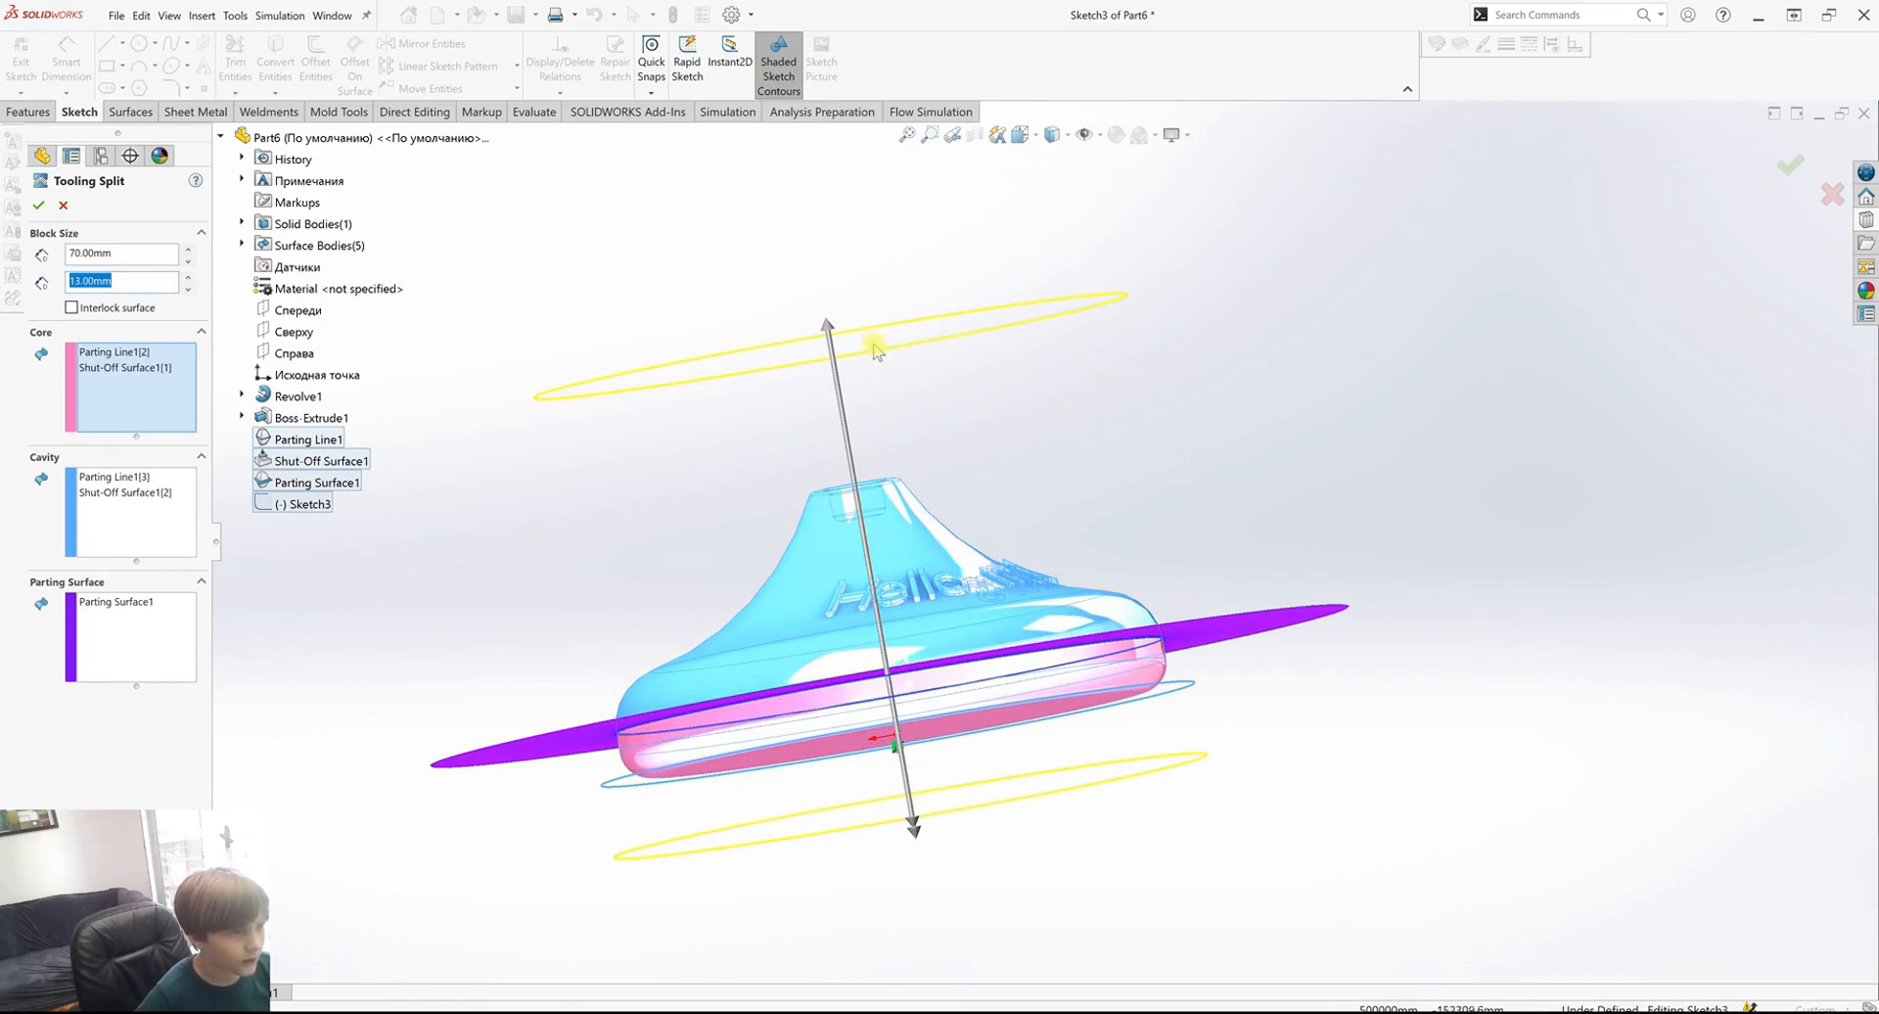
{"action": "left_click_drag", "start_coordinate": [832, 331], "coordinate": [835, 416]}
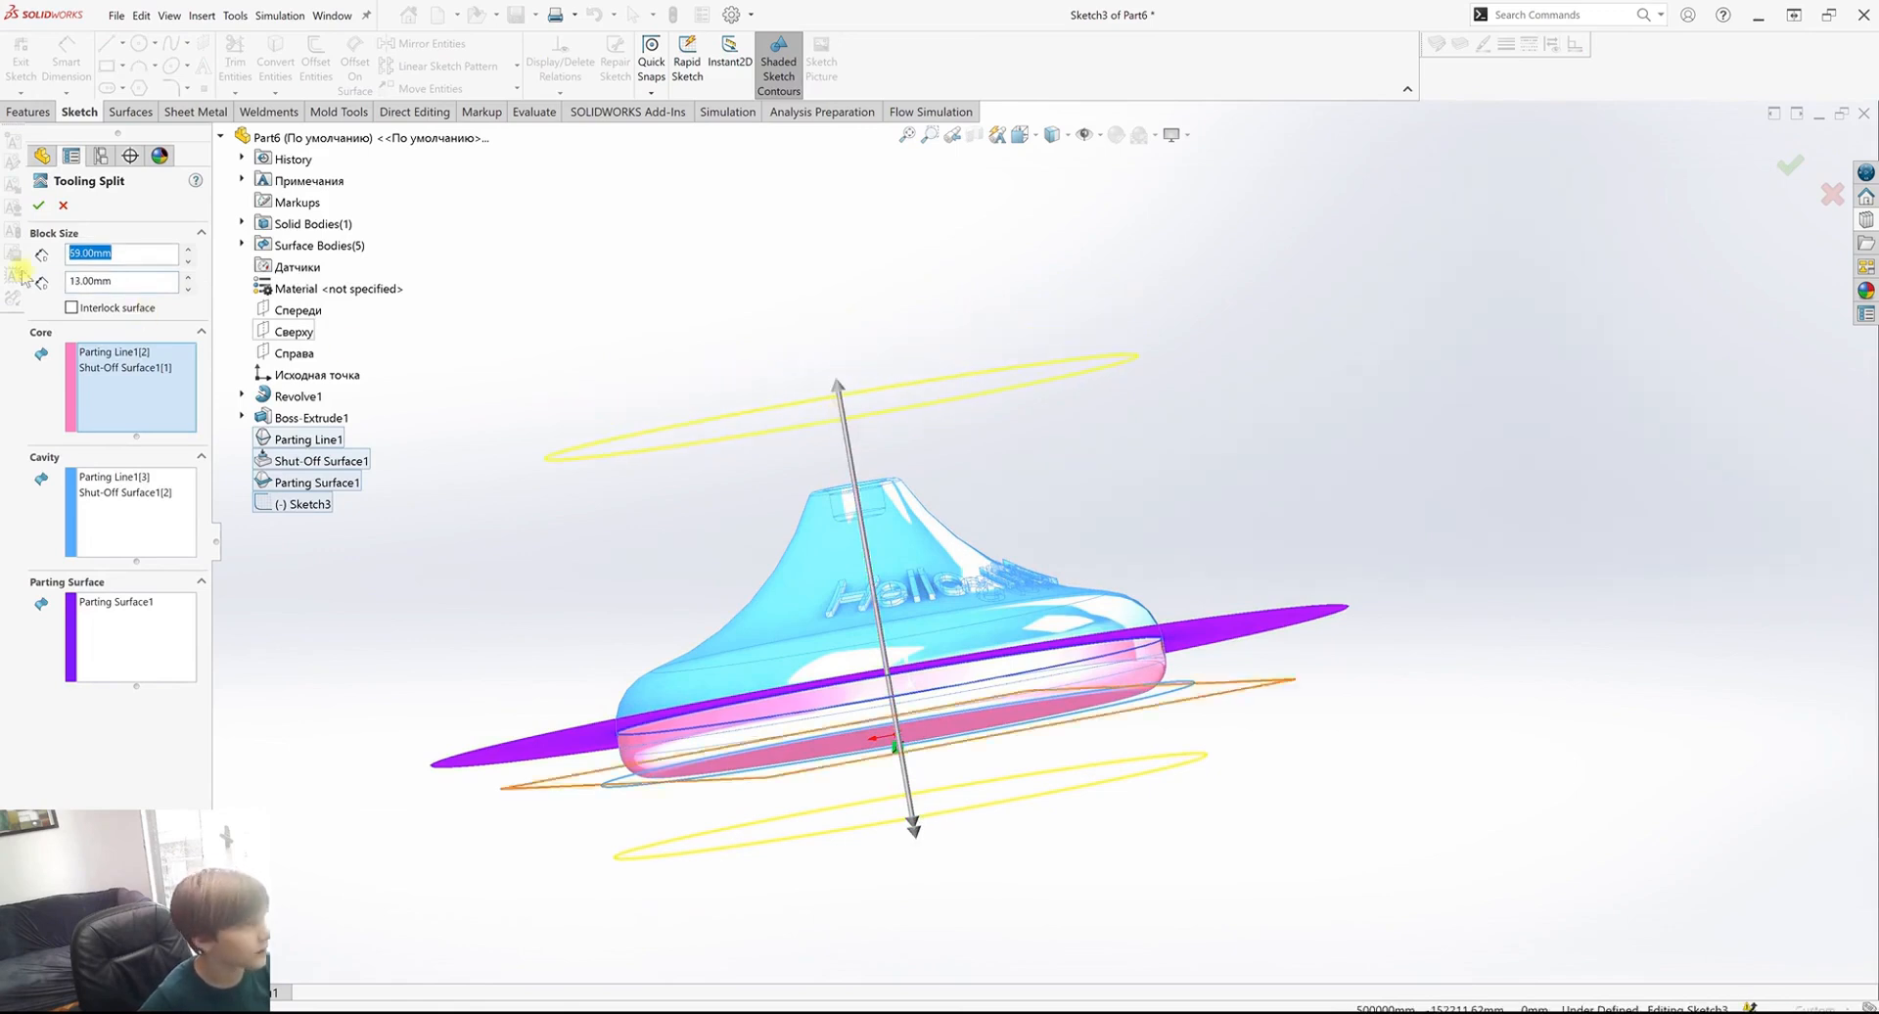
{"action": "left_click", "coordinate": [38, 205]}
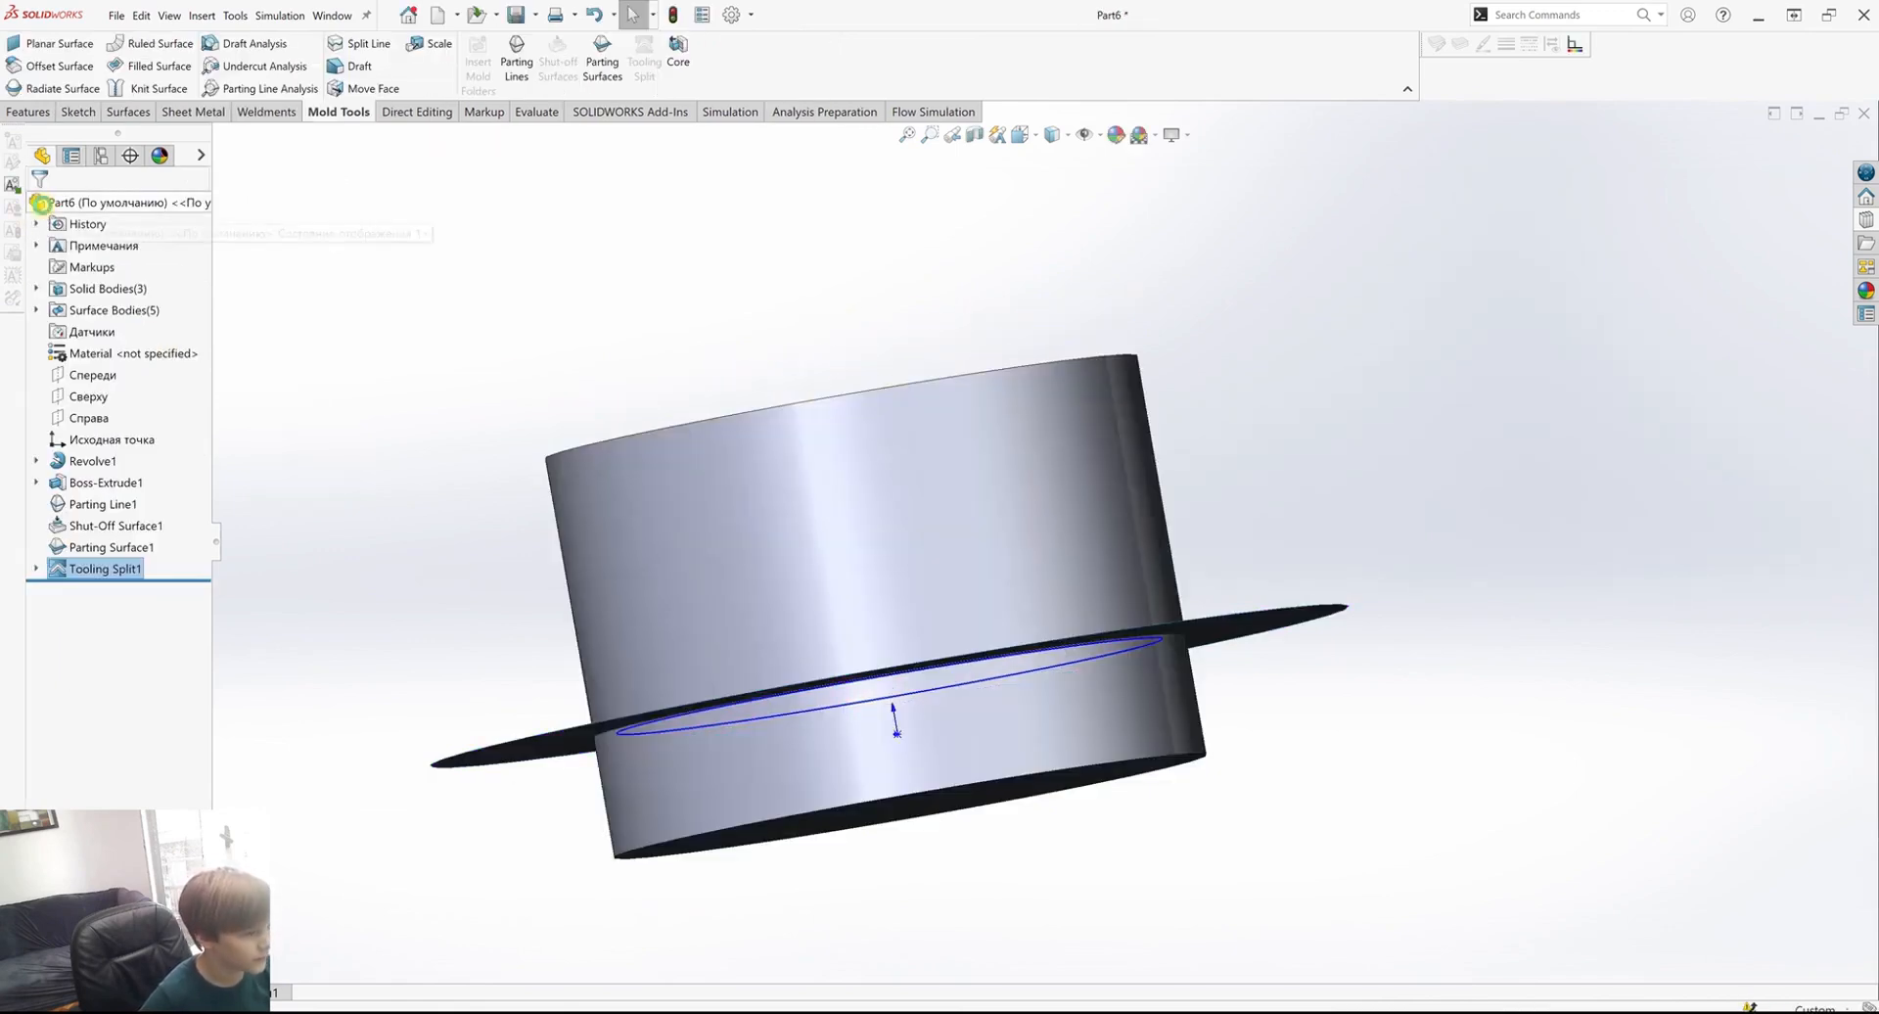
Hide the parting surface that extends around the mold blocks.
{"action": "scroll", "coordinate": [1027, 751], "scroll_direction": "down", "scroll_amount": 1}
{"action": "middle_click_drag", "start_coordinate": [1027, 750], "coordinate": [1086, 851]}
{"action": "left_click", "coordinate": [1321, 643]}
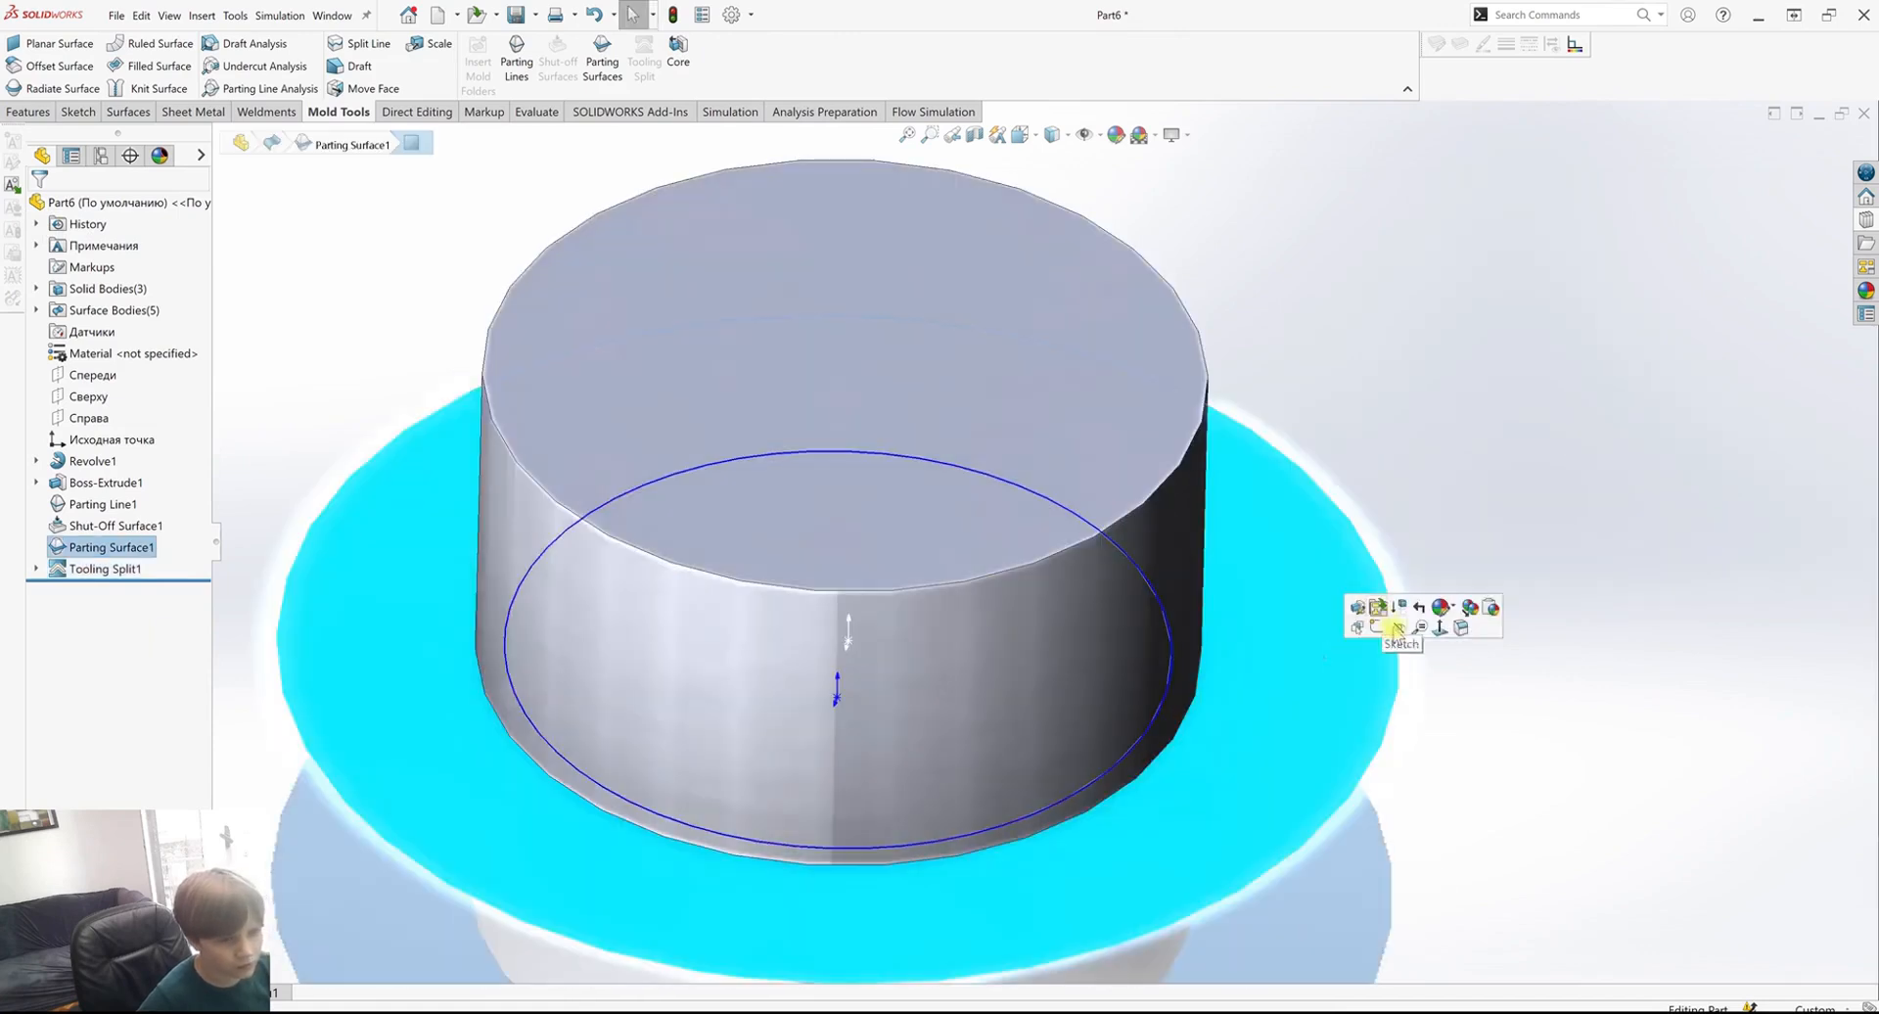
{"action": "left_click", "coordinate": [1395, 630]}
{"action": "scroll", "coordinate": [1196, 783], "scroll_direction": "up", "scroll_amount": 1}
{"action": "scroll", "coordinate": [1105, 794], "scroll_direction": "up", "scroll_amount": 3}
{"action": "middle_click_drag", "start_coordinate": [1105, 795], "coordinate": [1101, 732]}
{"action": "scroll", "coordinate": [1101, 734], "scroll_direction": "down", "scroll_amount": 3}
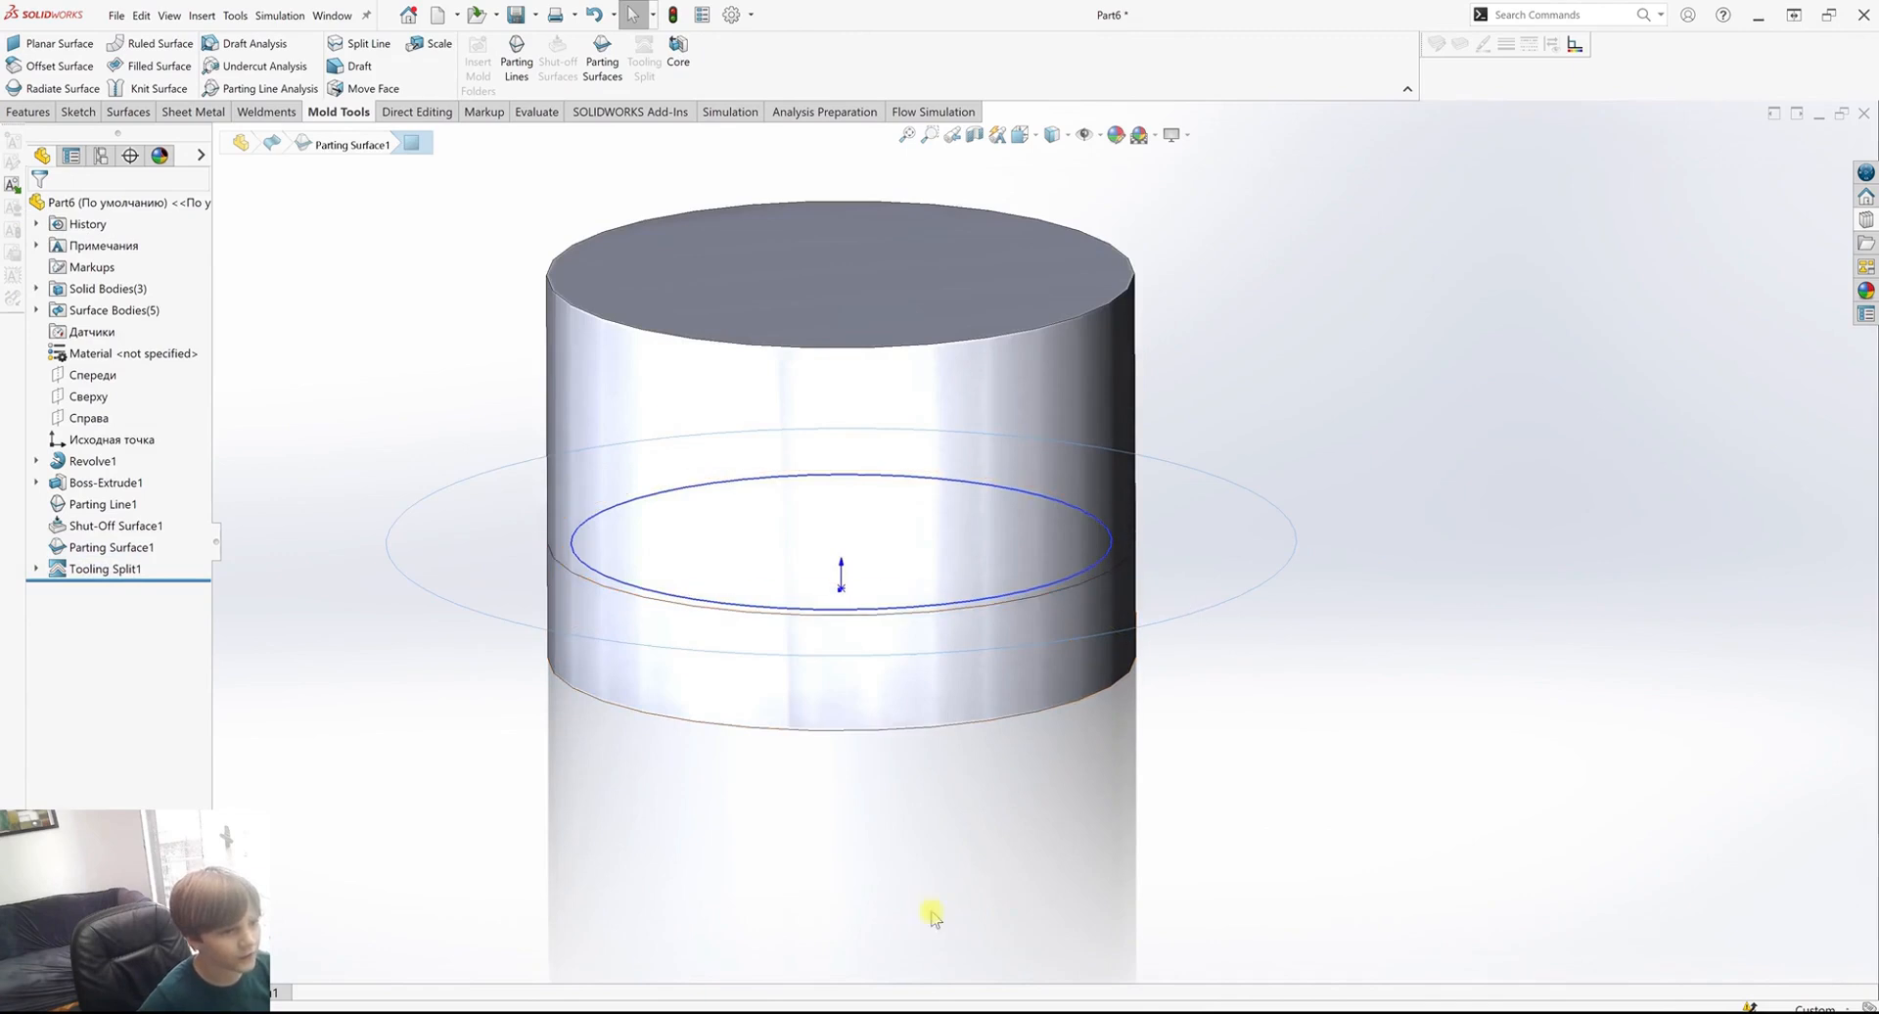
{"action": "left_click", "coordinate": [173, 695]}
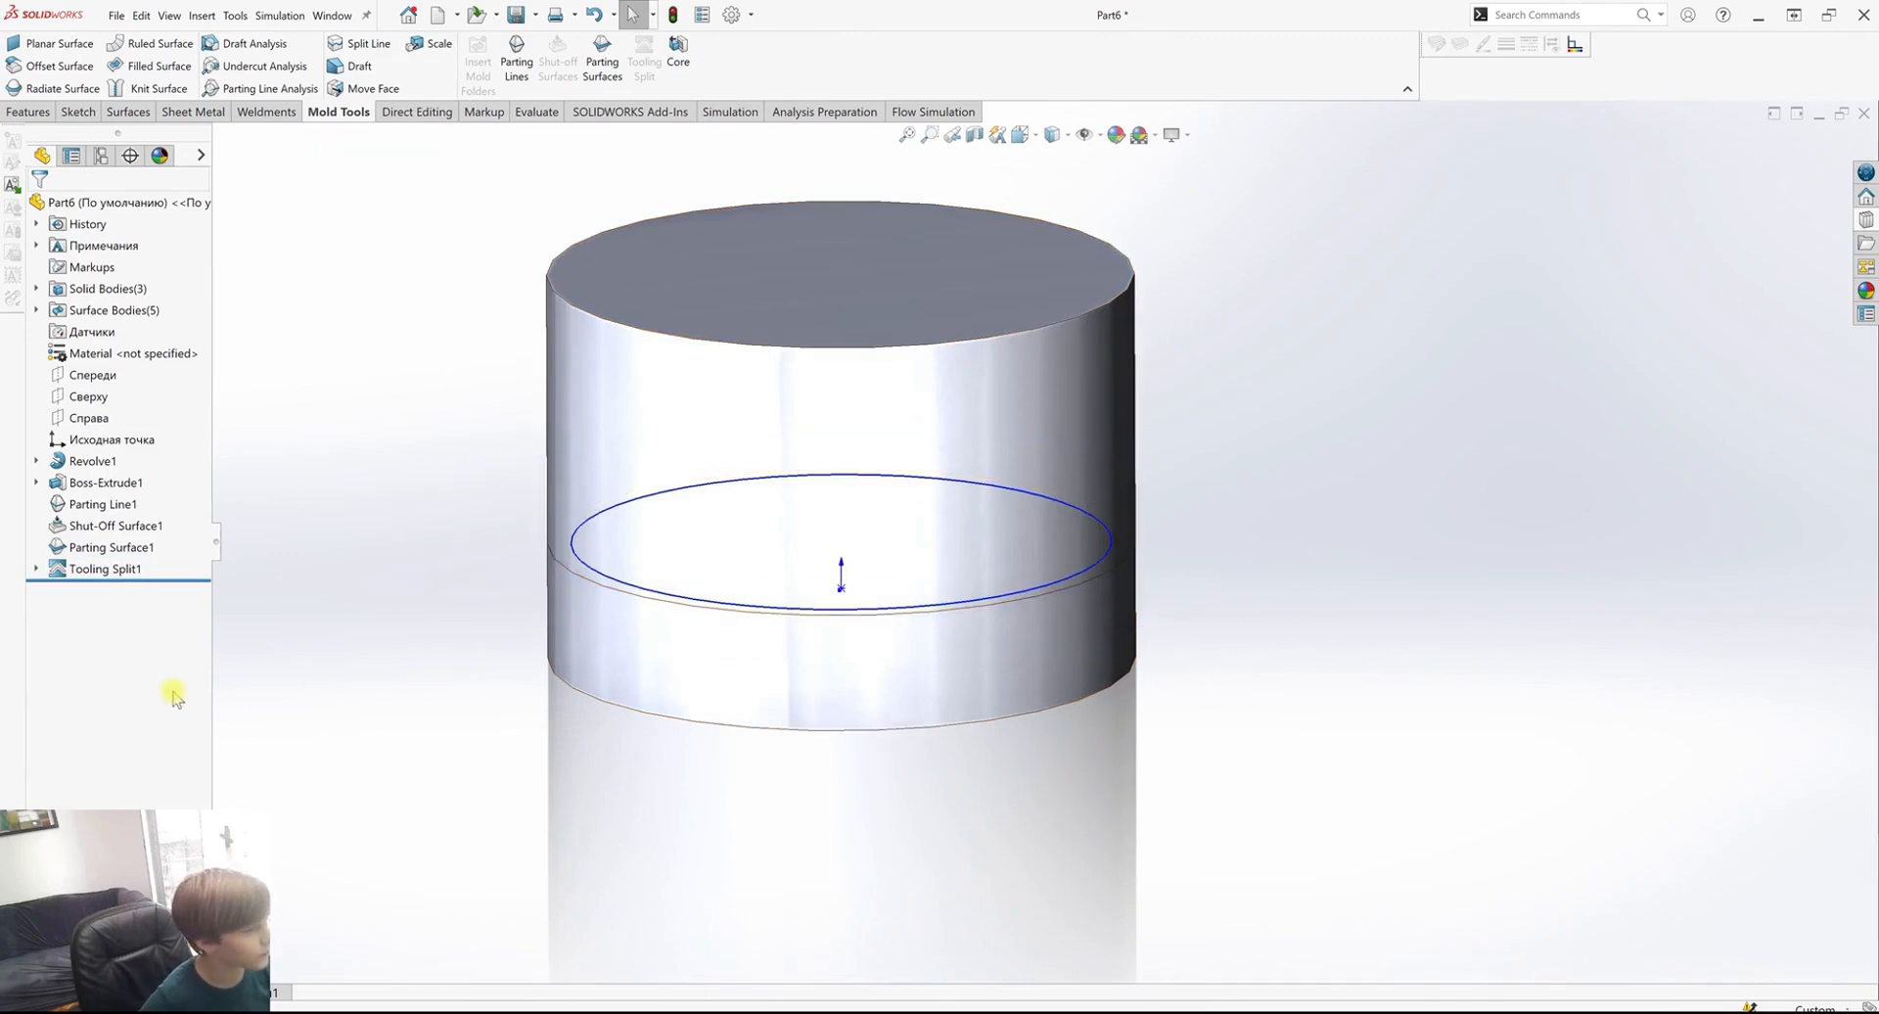
Move the upper mold block straight up along Y, clear of the part, with Move/Copy Bodies.
{"action": "left_click", "coordinate": [28, 112]}
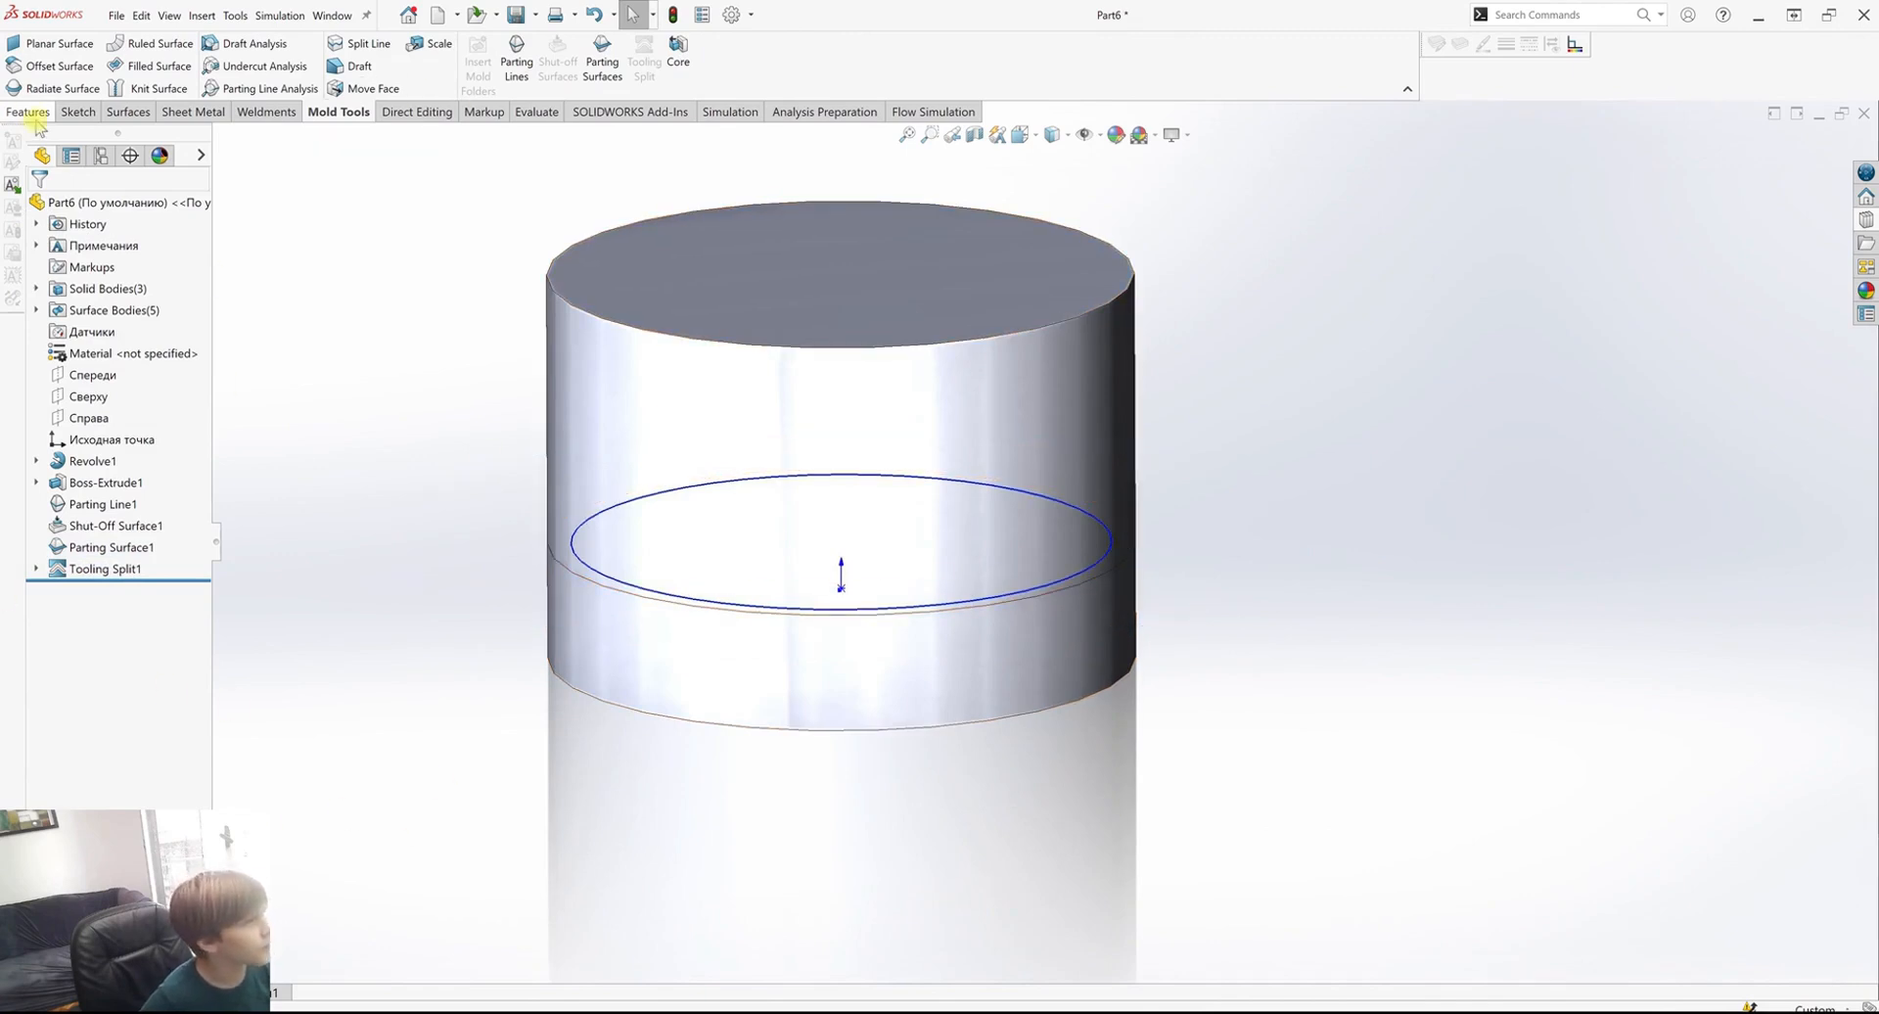
{"action": "left_click", "coordinate": [894, 70]}
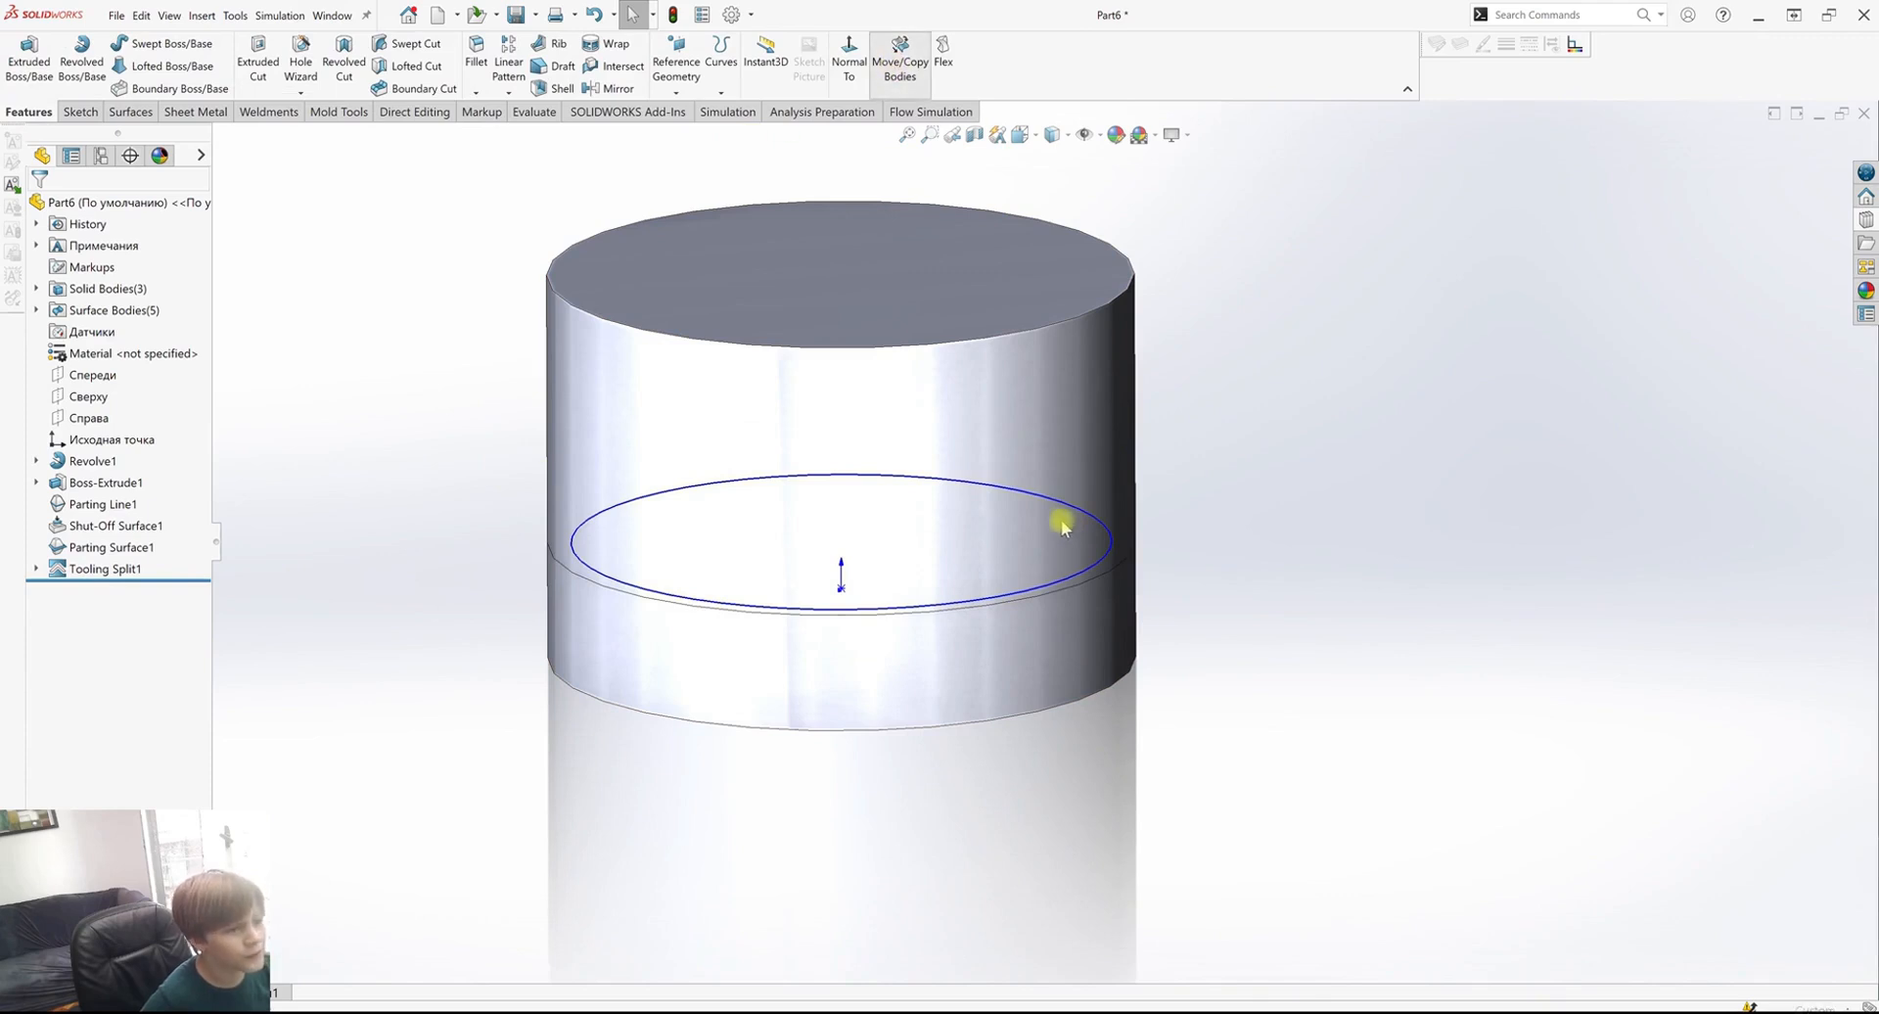
{"action": "left_click", "coordinate": [1017, 621]}
{"action": "scroll", "coordinate": [931, 704], "scroll_direction": "up", "scroll_amount": 5}
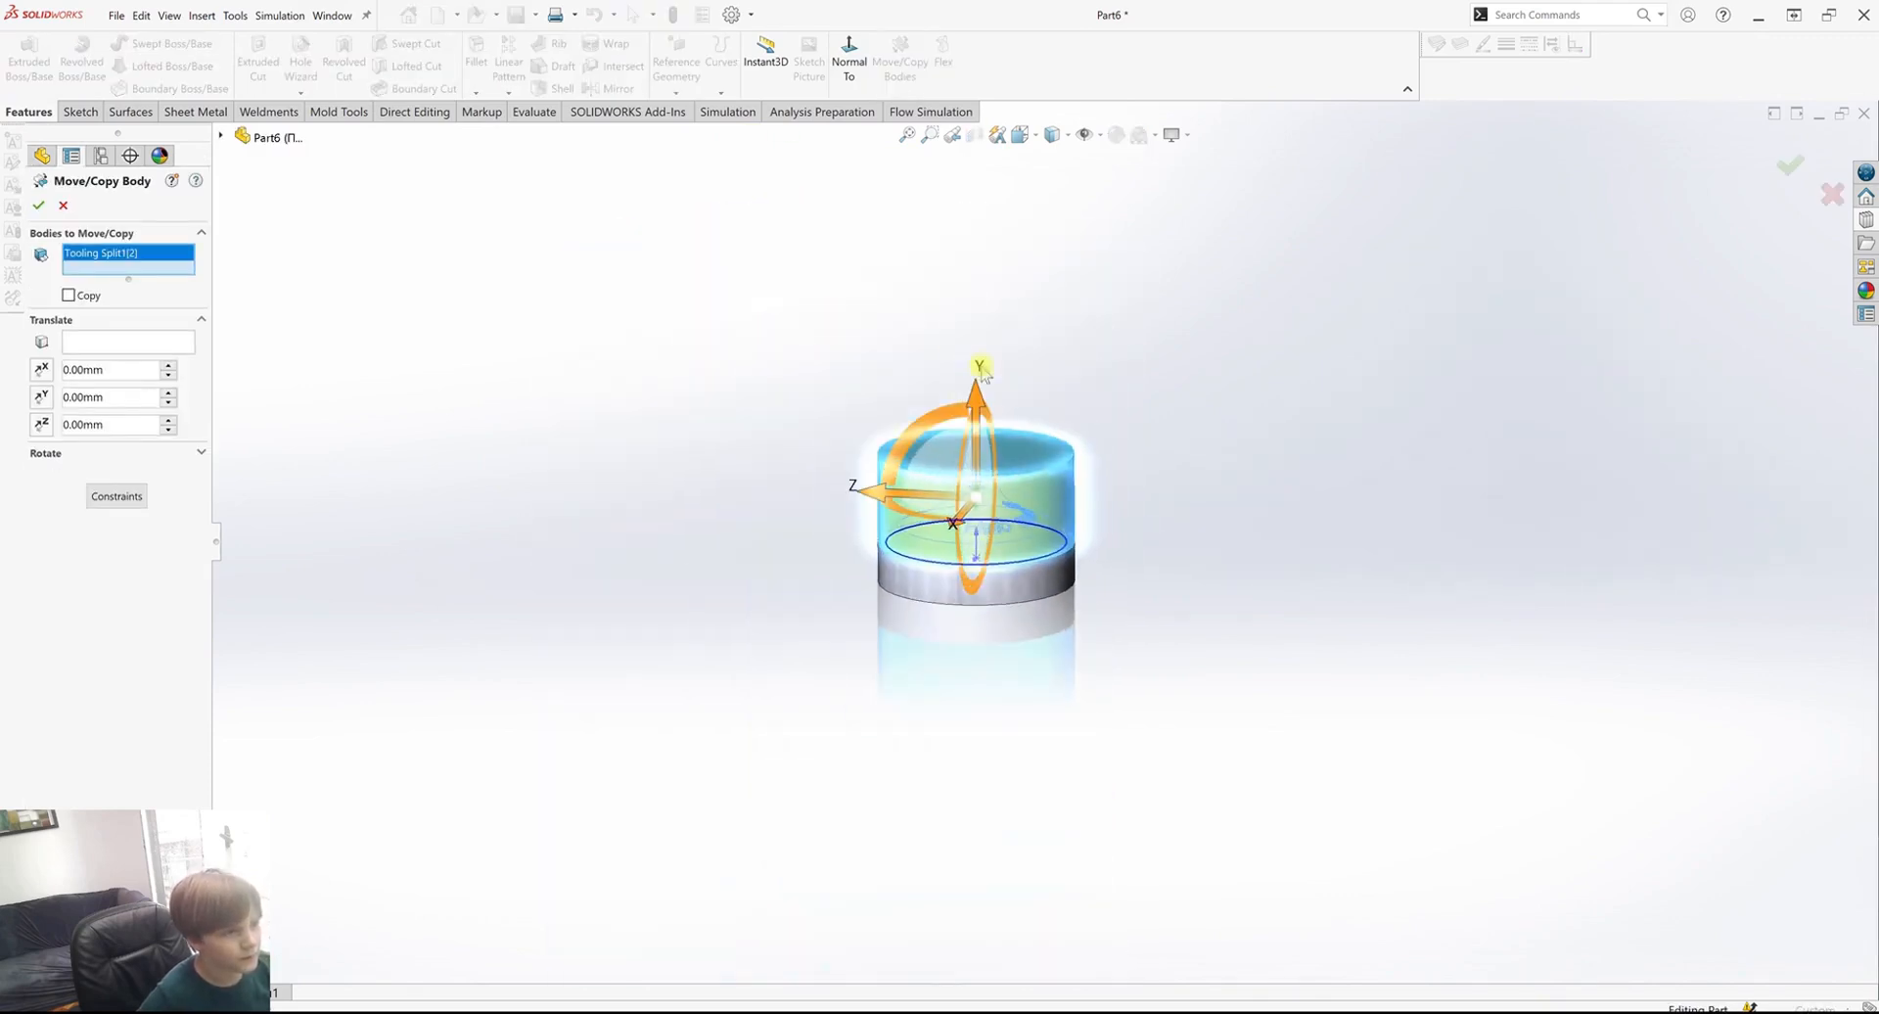
{"action": "left_click_drag", "start_coordinate": [968, 328], "coordinate": [969, 132]}
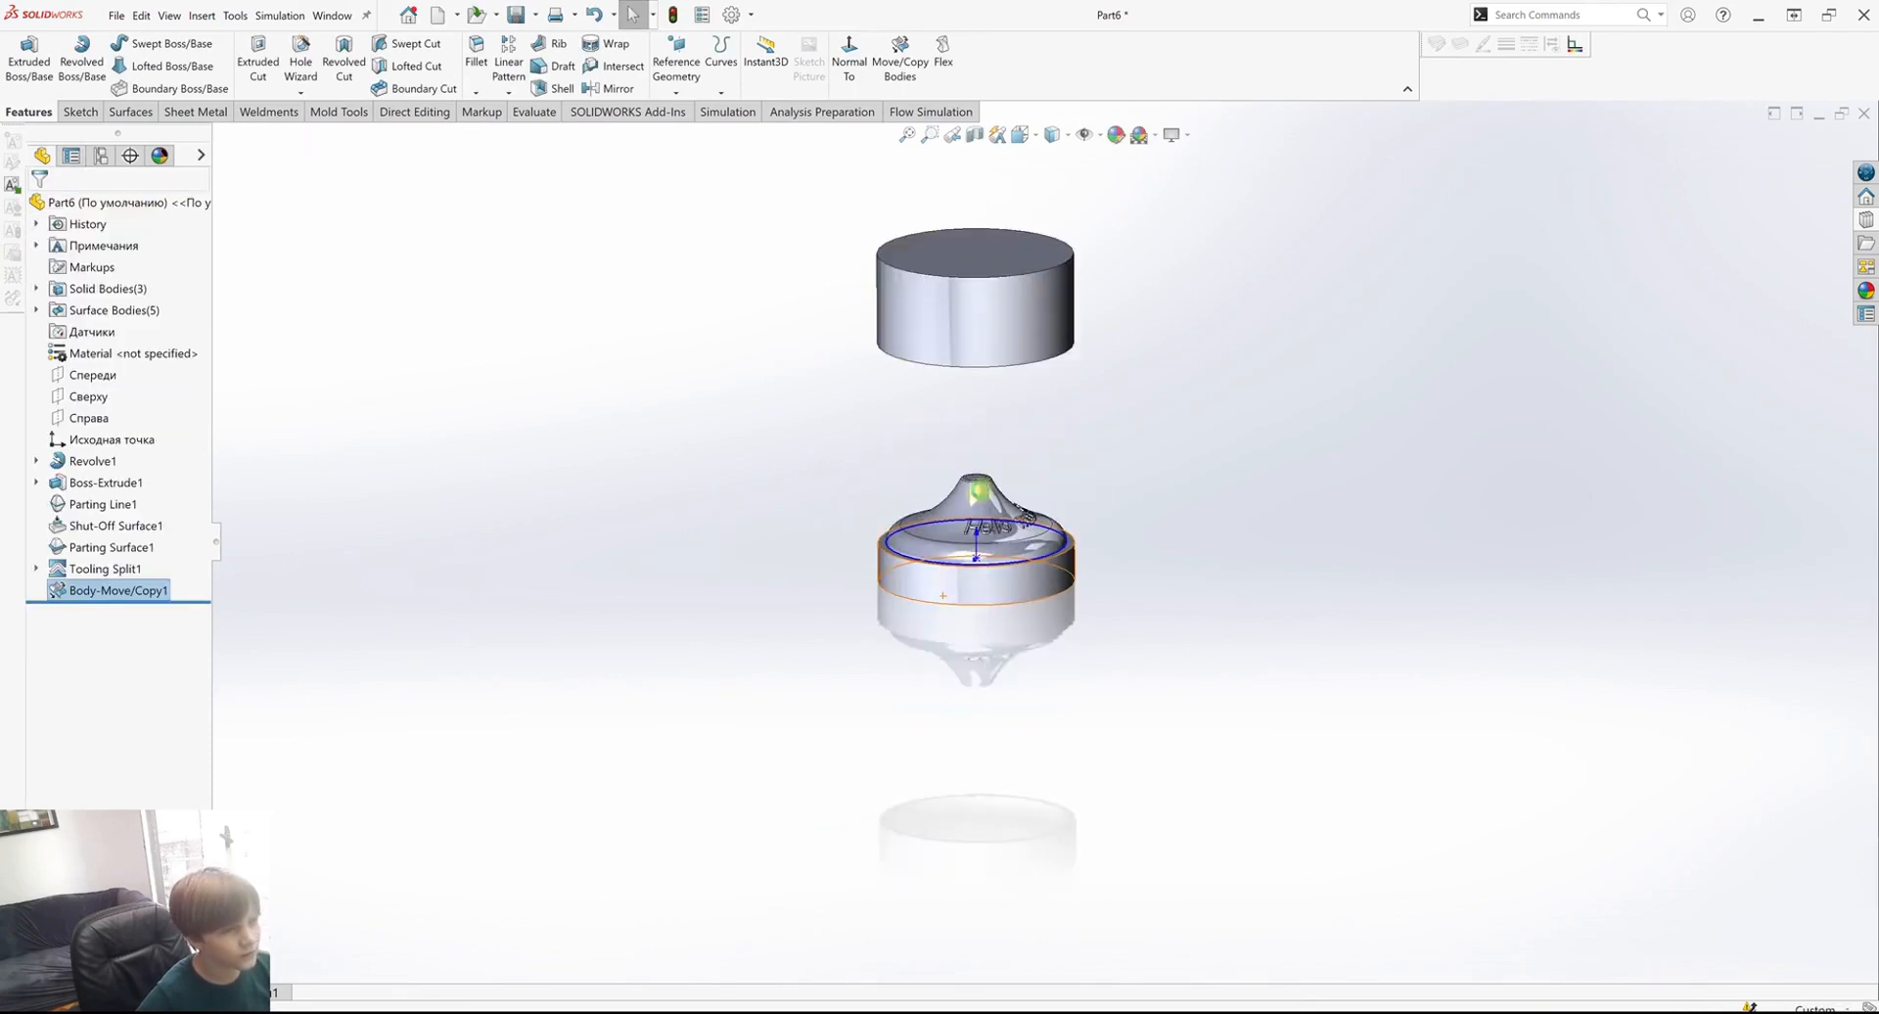
Examine the separated mold from several sides, including the part in the lower block and the lettering inside the upper block.
{"action": "scroll", "coordinate": [983, 533], "scroll_direction": "down", "scroll_amount": 2}
{"action": "mouse_move", "coordinate": [981, 545]}
{"action": "middle_mouse_down"}
{"action": "mouse_move", "coordinate": [931, 554]}
{"action": "mouse_move", "coordinate": [1032, 277]}
{"action": "mouse_move", "coordinate": [1095, 264]}
{"action": "mouse_move", "coordinate": [948, 469]}
{"action": "mouse_move", "coordinate": [885, 683]}
{"action": "middle_mouse_up"}
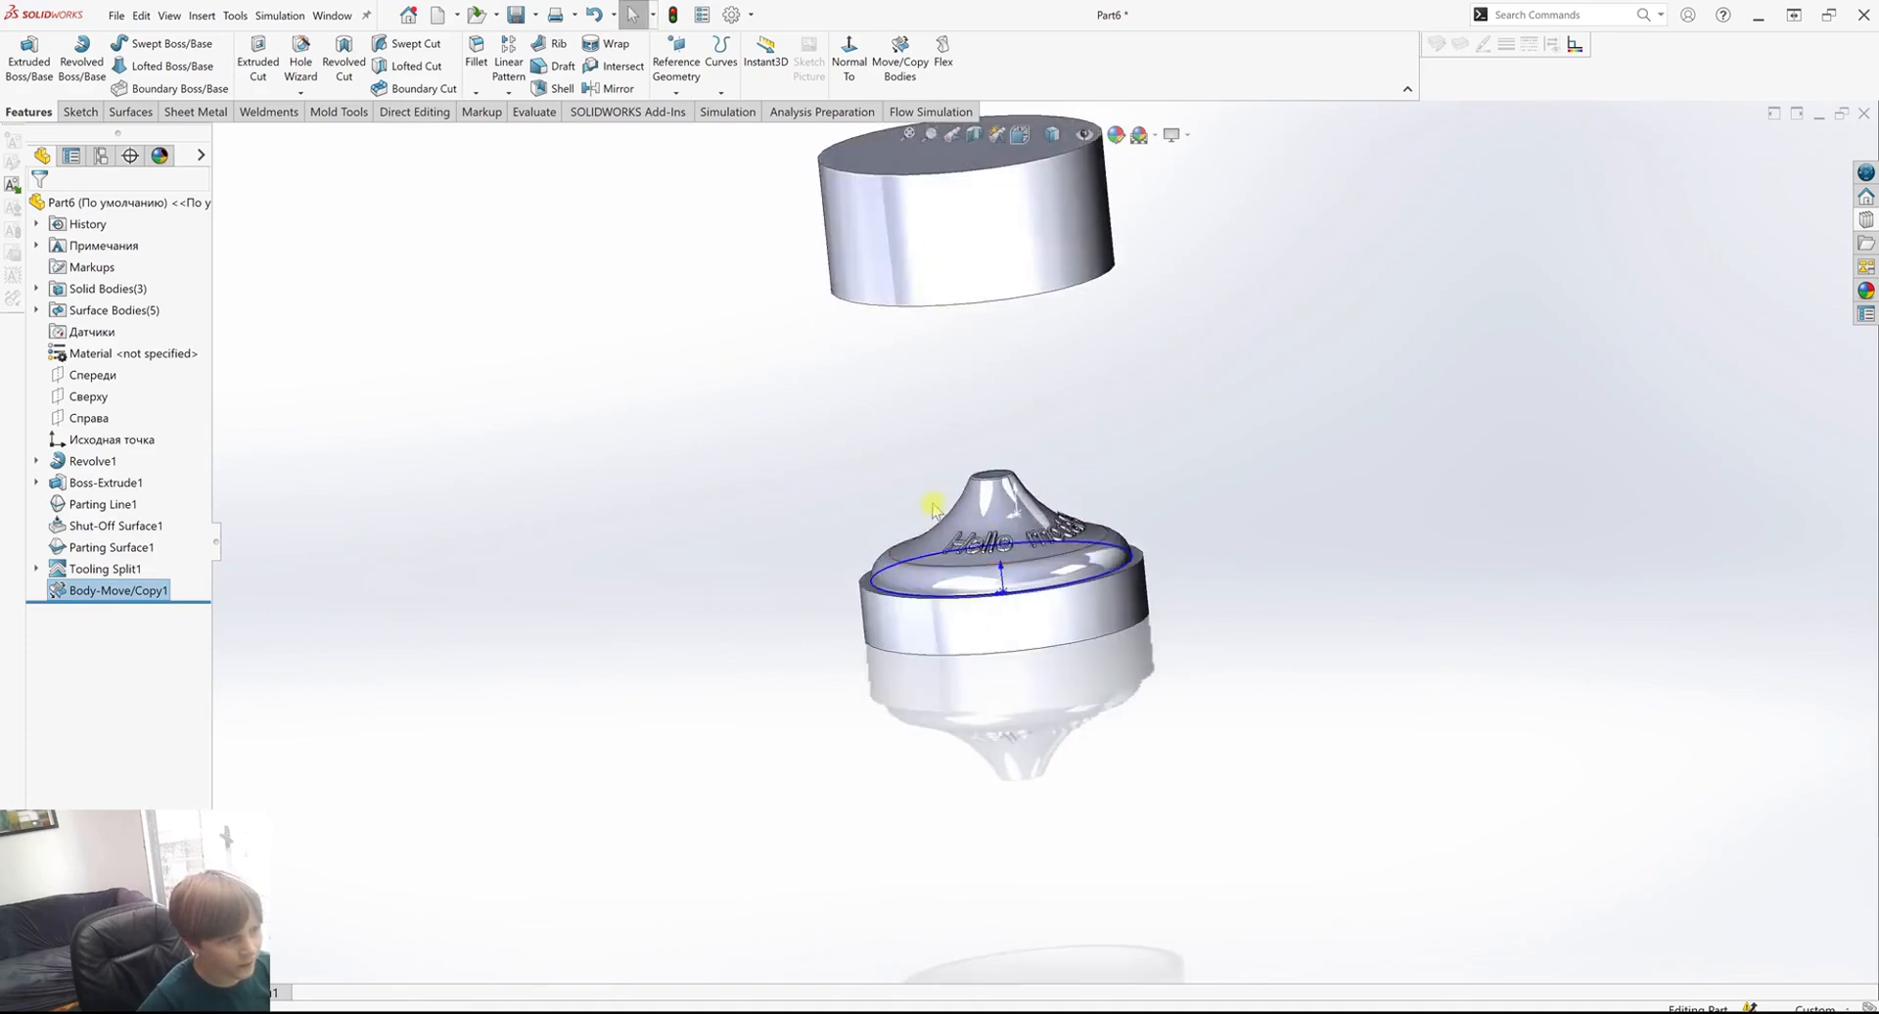
{"action": "scroll", "coordinate": [993, 506], "scroll_direction": "down", "scroll_amount": 4}
{"action": "middle_click_drag", "start_coordinate": [1152, 566], "coordinate": [1139, 702]}
{"action": "scroll", "coordinate": [1138, 705], "scroll_direction": "up", "scroll_amount": 3}
{"action": "scroll", "coordinate": [1136, 703], "scroll_direction": "up", "scroll_amount": 2}
{"action": "scroll", "coordinate": [1037, 294], "scroll_direction": "down", "scroll_amount": 4}
{"action": "middle_click_drag", "start_coordinate": [994, 398], "coordinate": [1124, 851]}
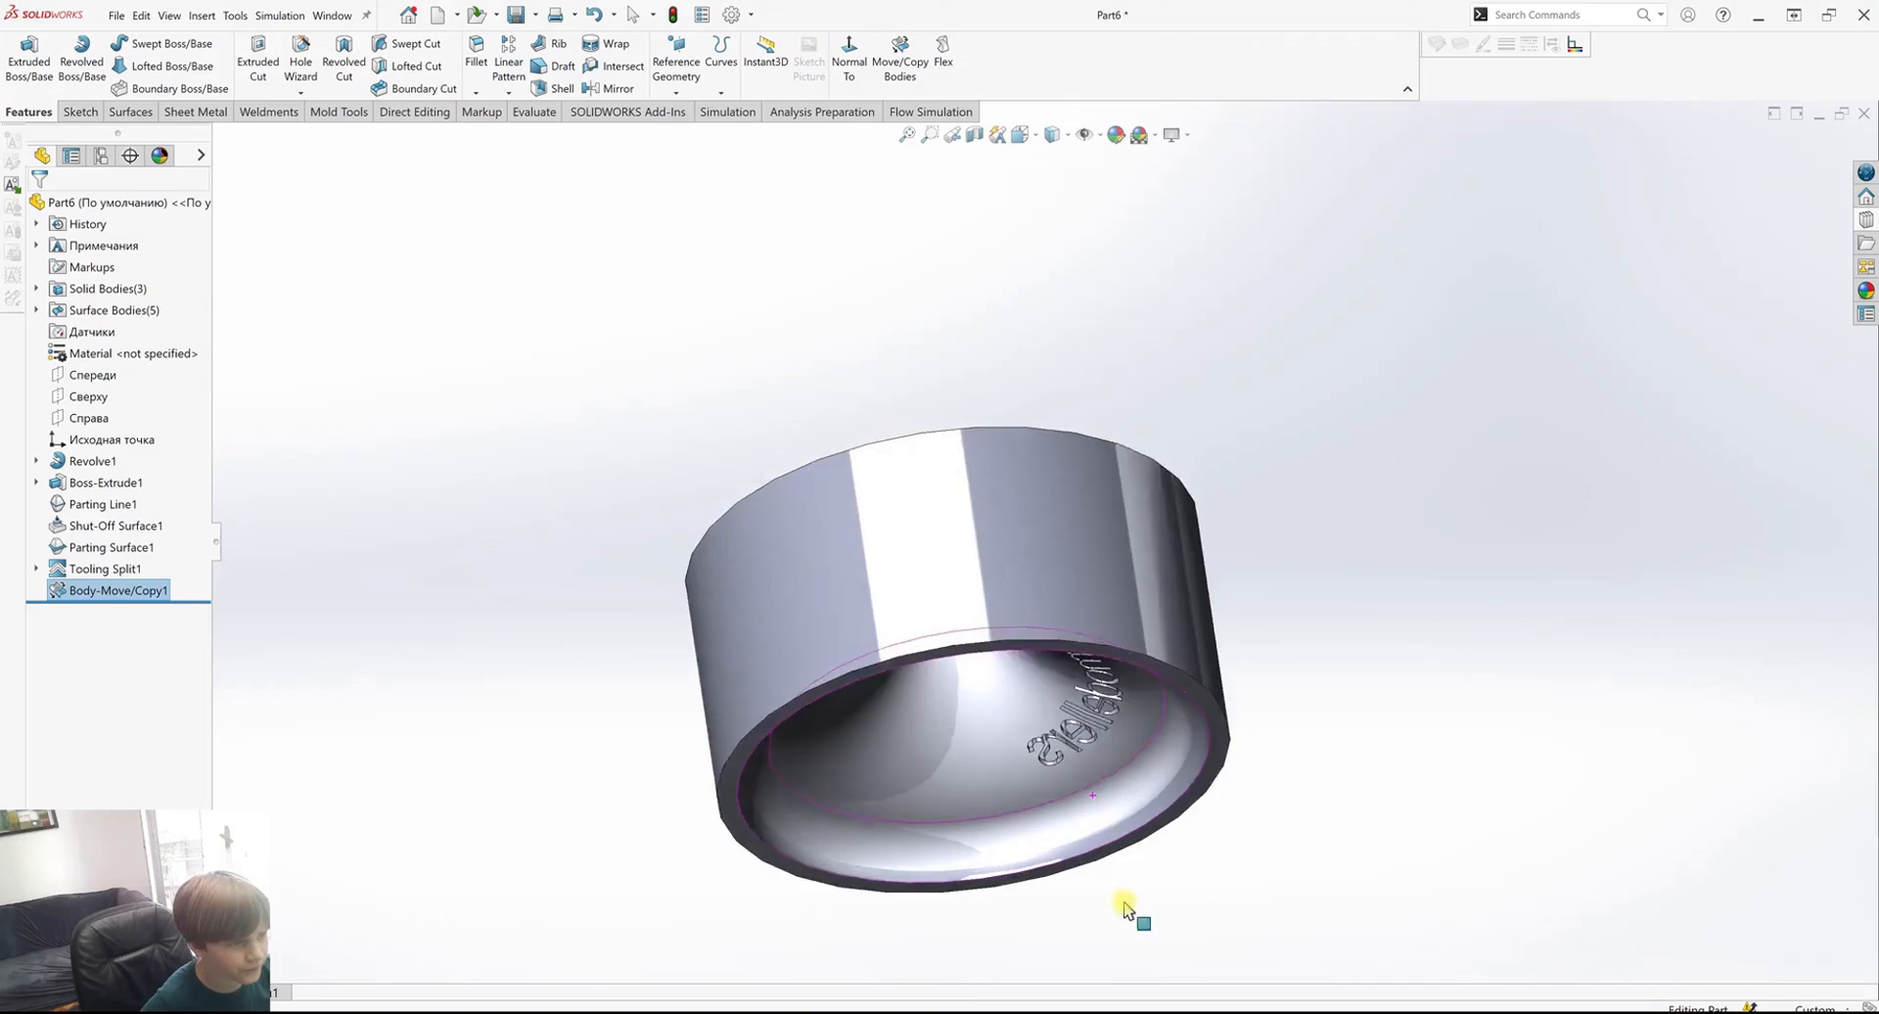
{"action": "middle_click_drag", "start_coordinate": [1125, 901], "coordinate": [1090, 680]}
{"action": "middle_click_drag", "start_coordinate": [1210, 638], "coordinate": [1164, 851]}
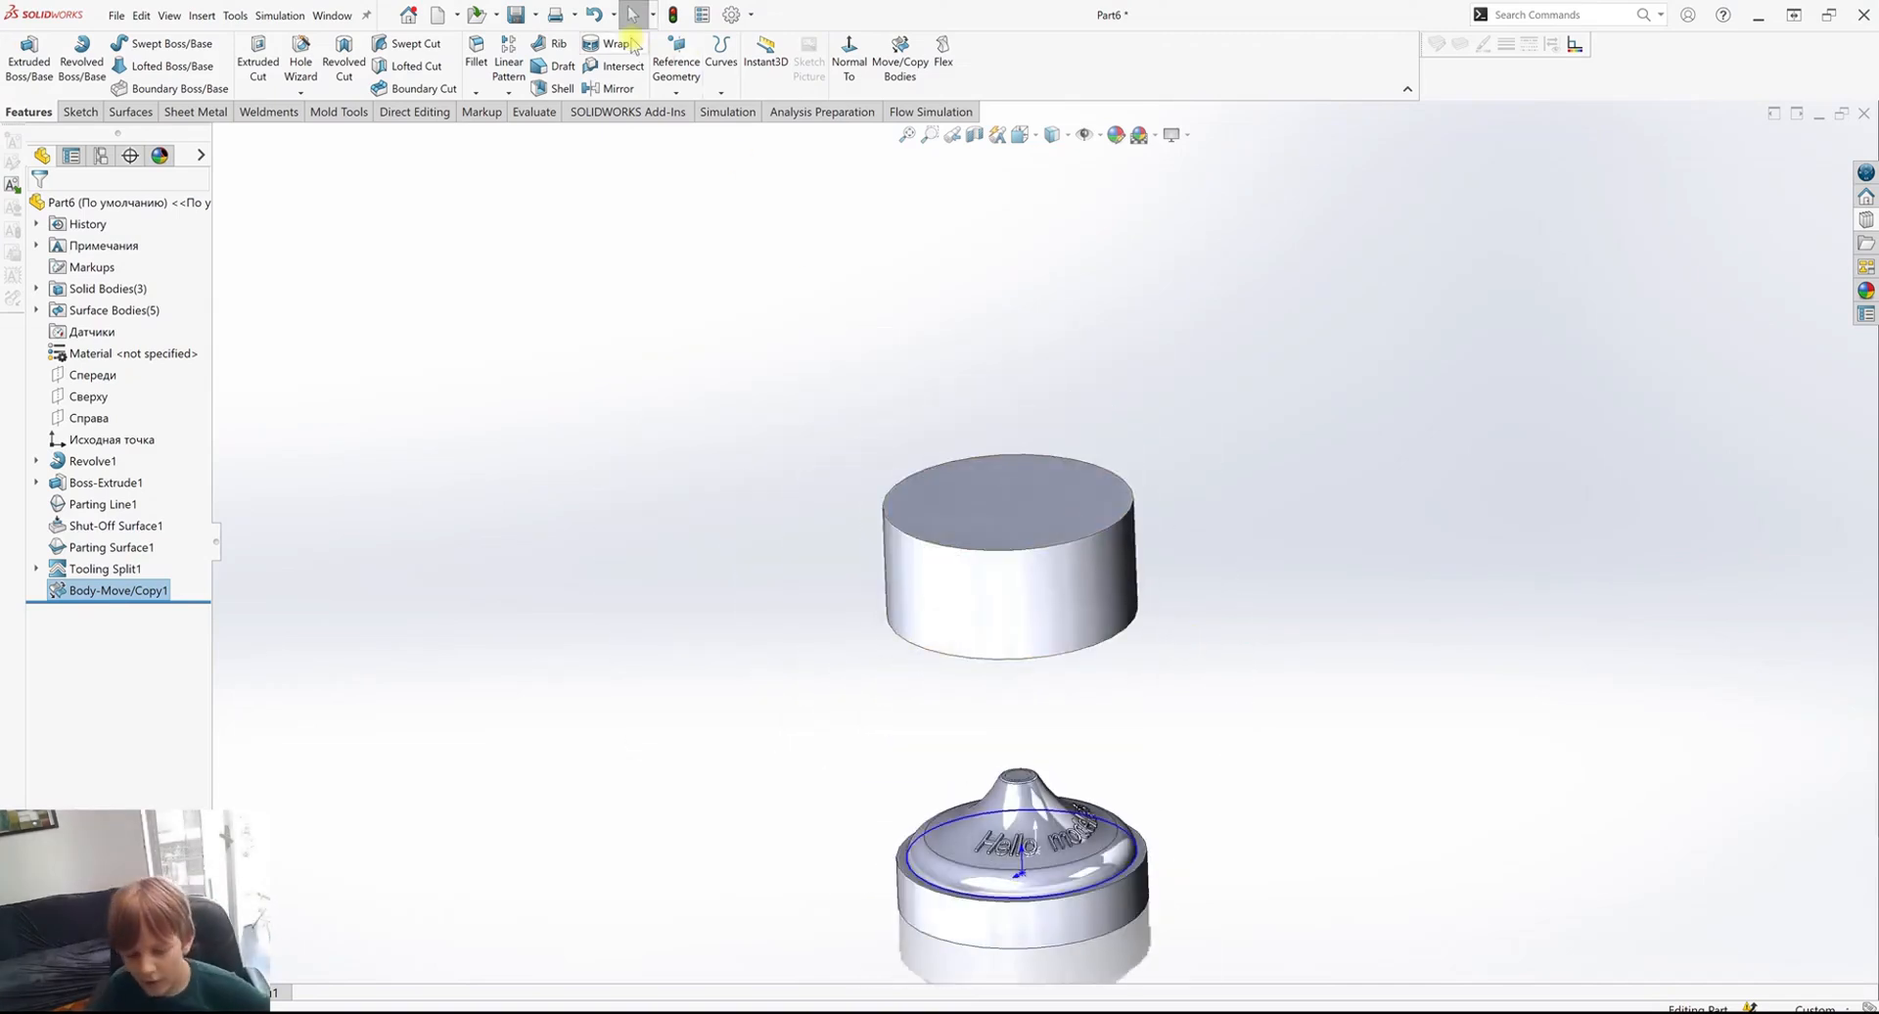